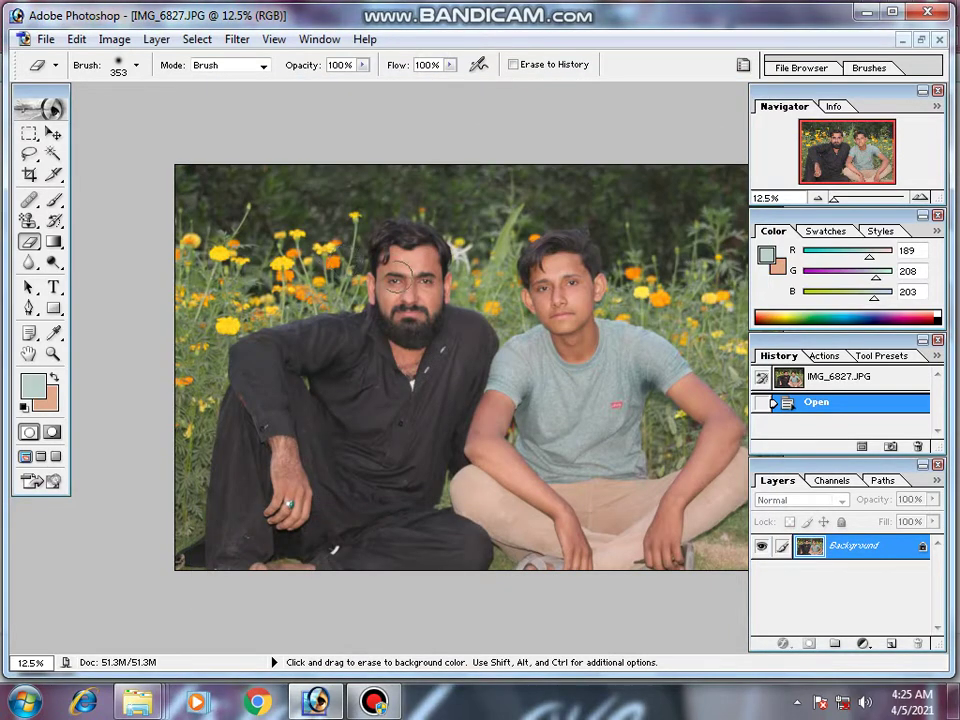
Step: Frame both faces at about 66.7% and duplicate the background photo onto Layer 1
key("ctrl")
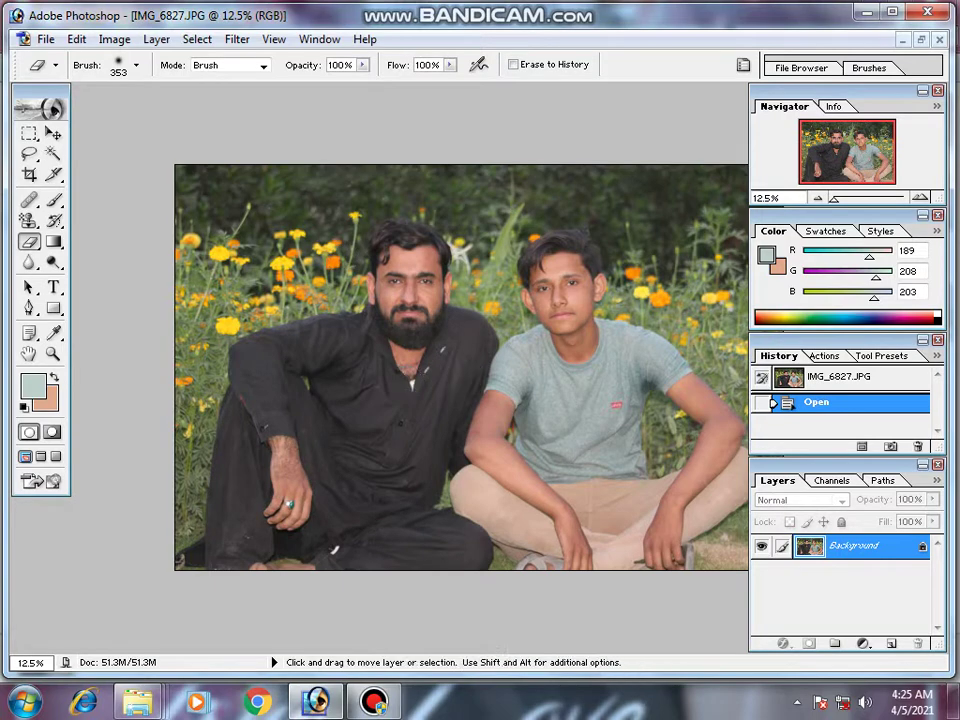
key("ctrl+plus")
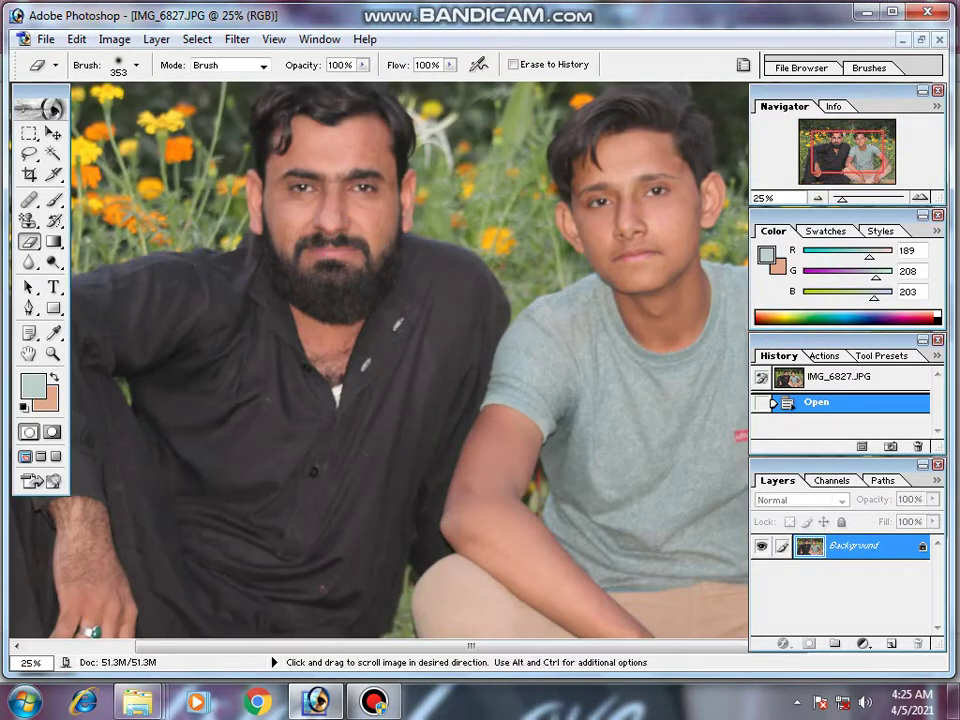
left_click_drag(321, 212, 428, 340)
key("ctrl+plus")
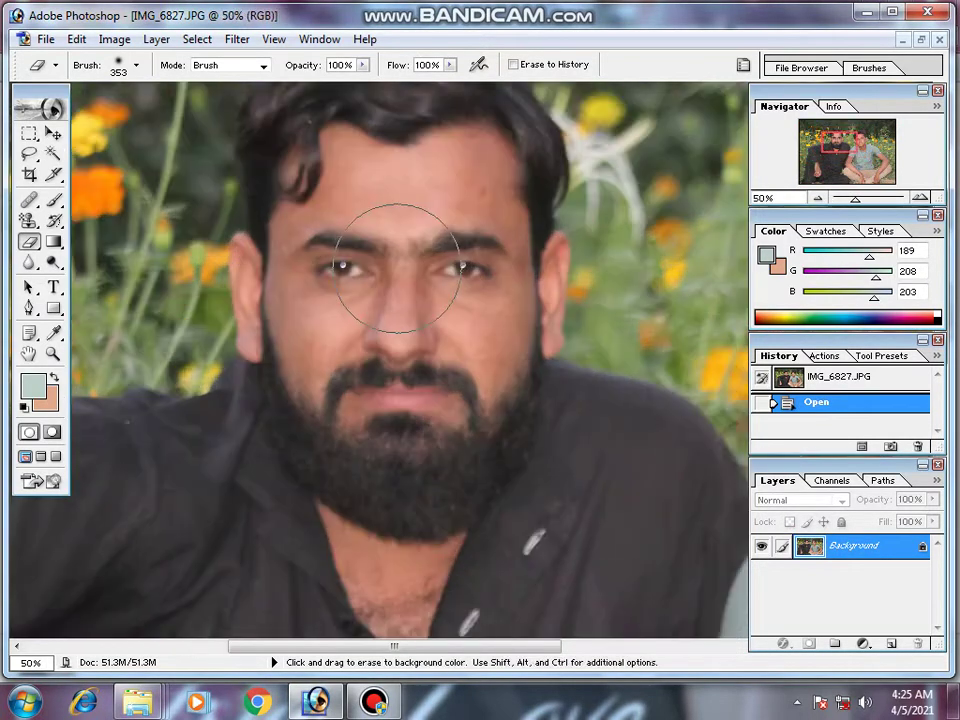
mouse_move(396, 289)
left_mouse_down()
mouse_move(353, 364)
mouse_move(257, 485)
left_mouse_up()
mouse_move(723, 433)
left_mouse_down()
mouse_move(694, 352)
mouse_move(527, 296)
mouse_move(452, 349)
mouse_move(388, 371)
left_mouse_up()
key("ctrl+minus")
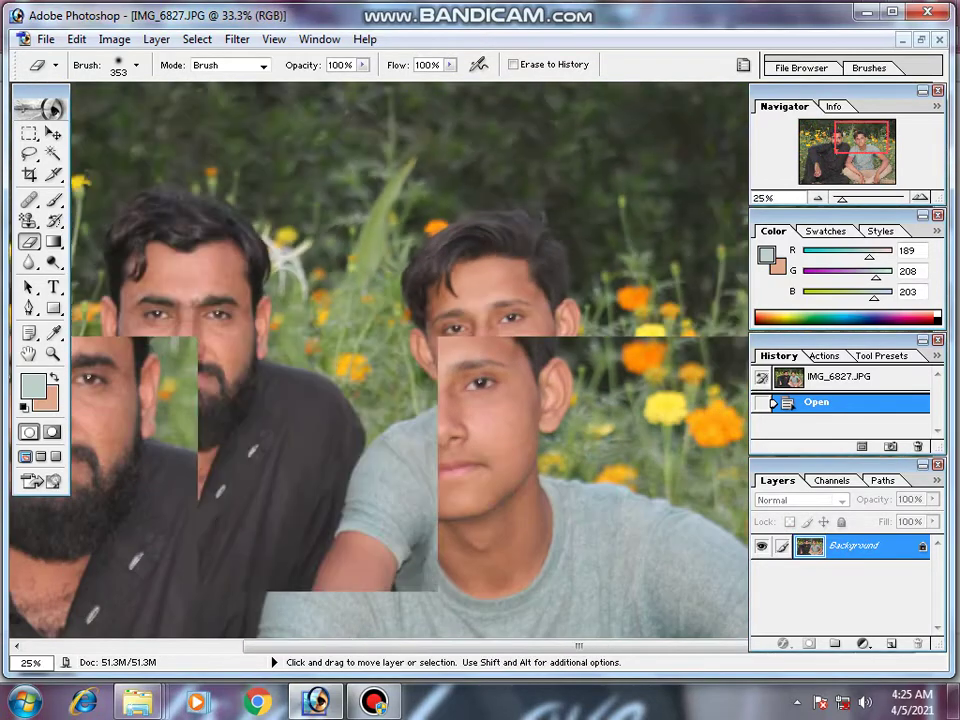
key("ctrl+minus")
key("ctrl+minus")
key("ctrl+minus")
key("ctrl+minus")
key("ctrl+plus")
key("ctrl+plus")
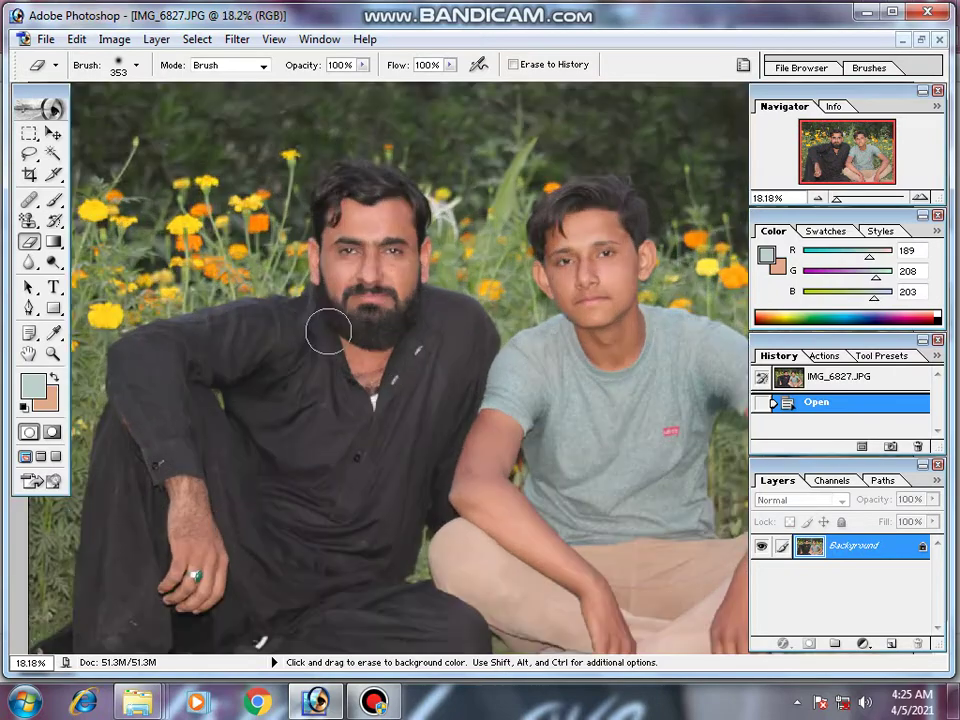
key("ctrl+plus")
mouse_move(300, 300)
left_mouse_down()
mouse_move(386, 440)
mouse_move(376, 408)
left_mouse_up()
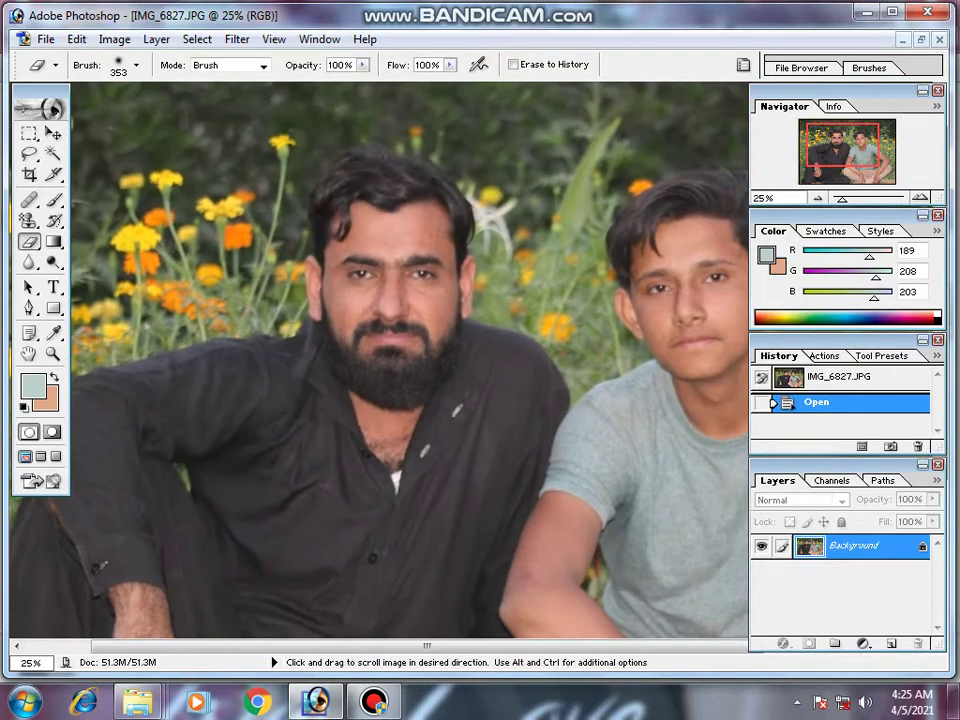
key("ctrl+plus")
key("ctrl+plus")
left_click_drag(289, 204, 300, 410)
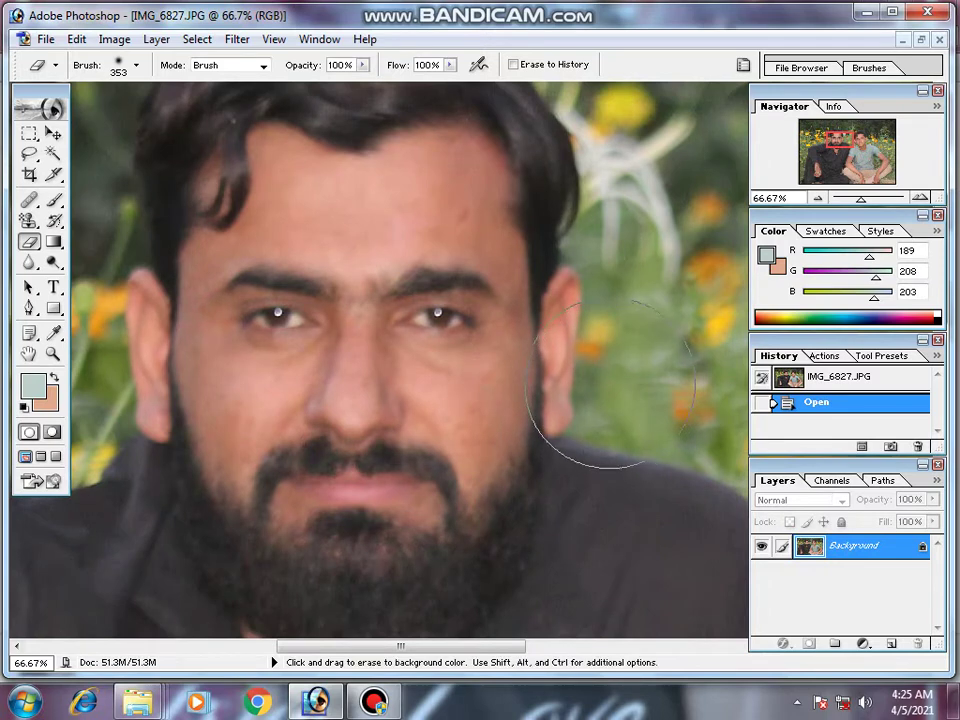
key("ctrl+j")
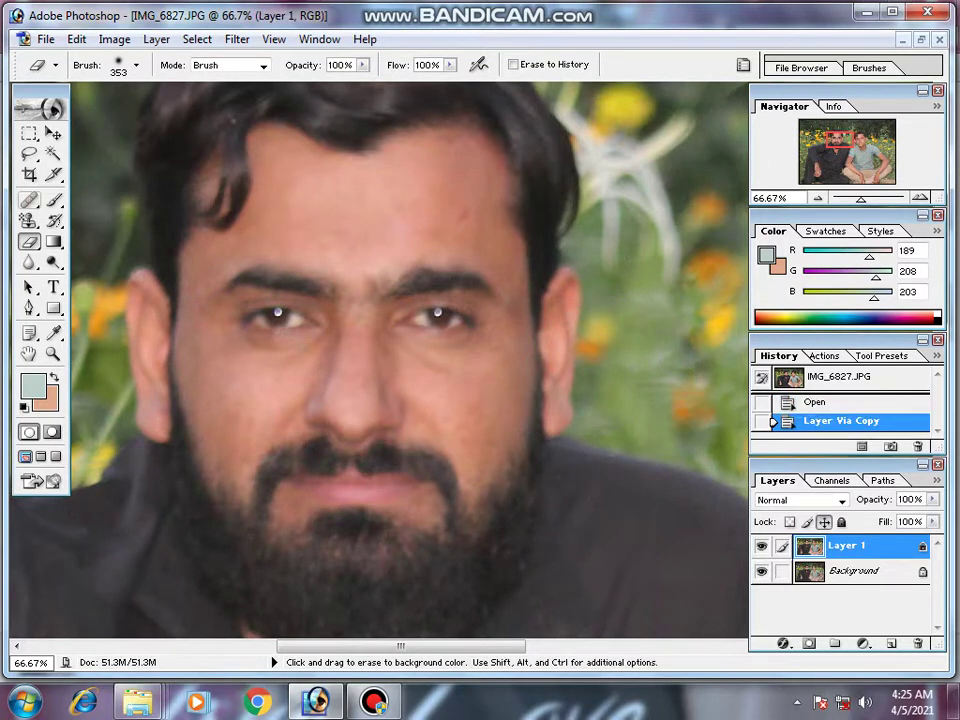
Step: Switch to the Lasso tool and frame the bearded man's face for tracing
key("l")
left_click_drag(380, 300, 448, 397)
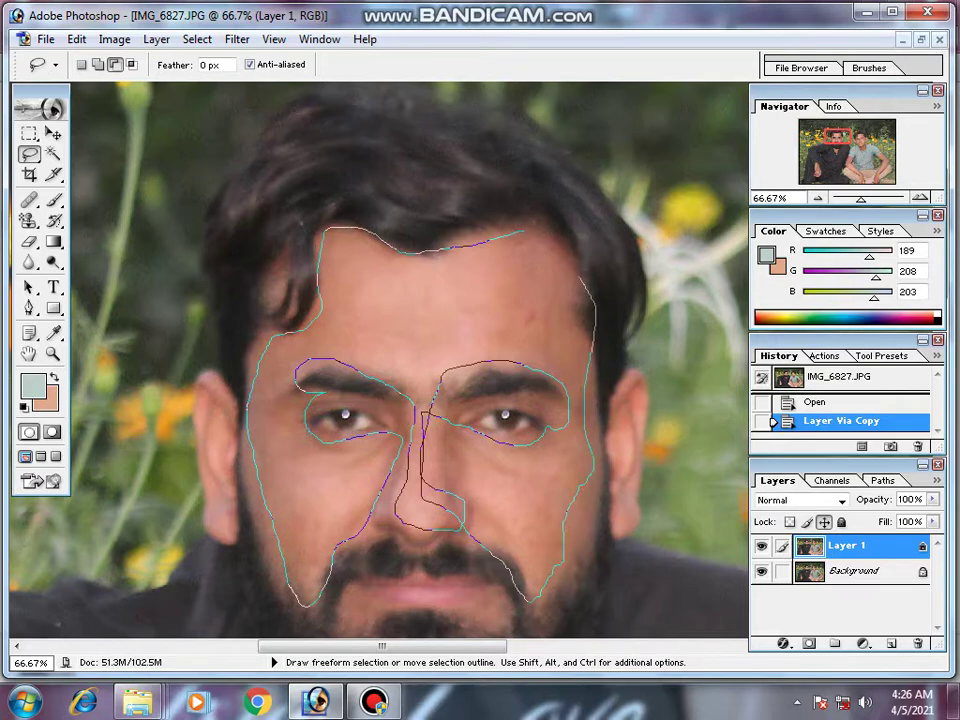
Step: Close the bearded man's face outline and add his right cheek and both ears
left_click_drag(520, 233, 535, 228)
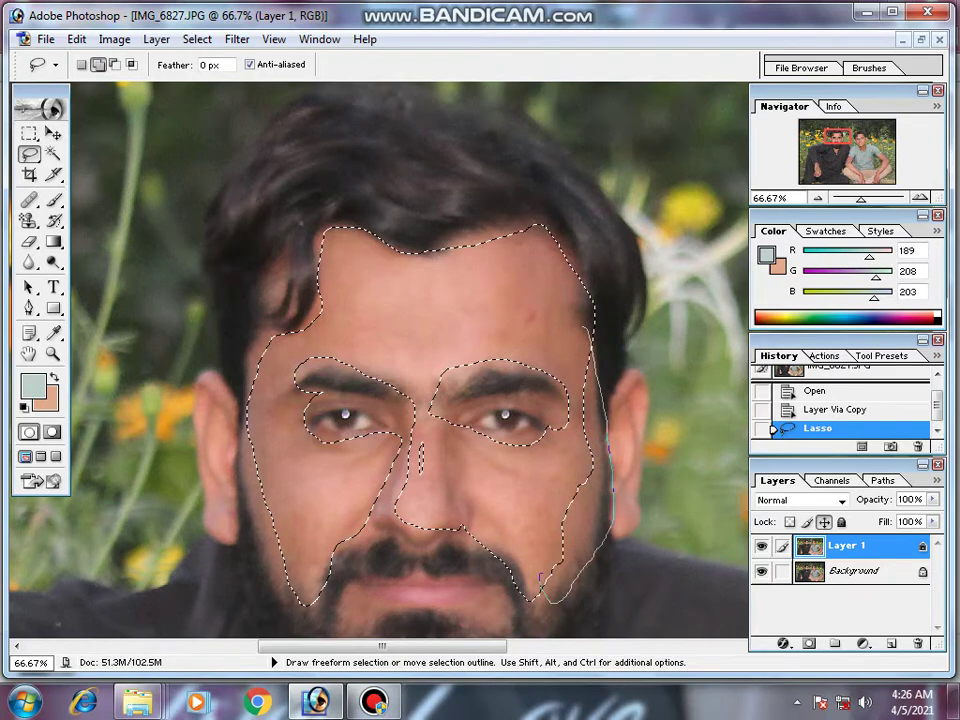
left_click_drag(590, 330, 588, 328)
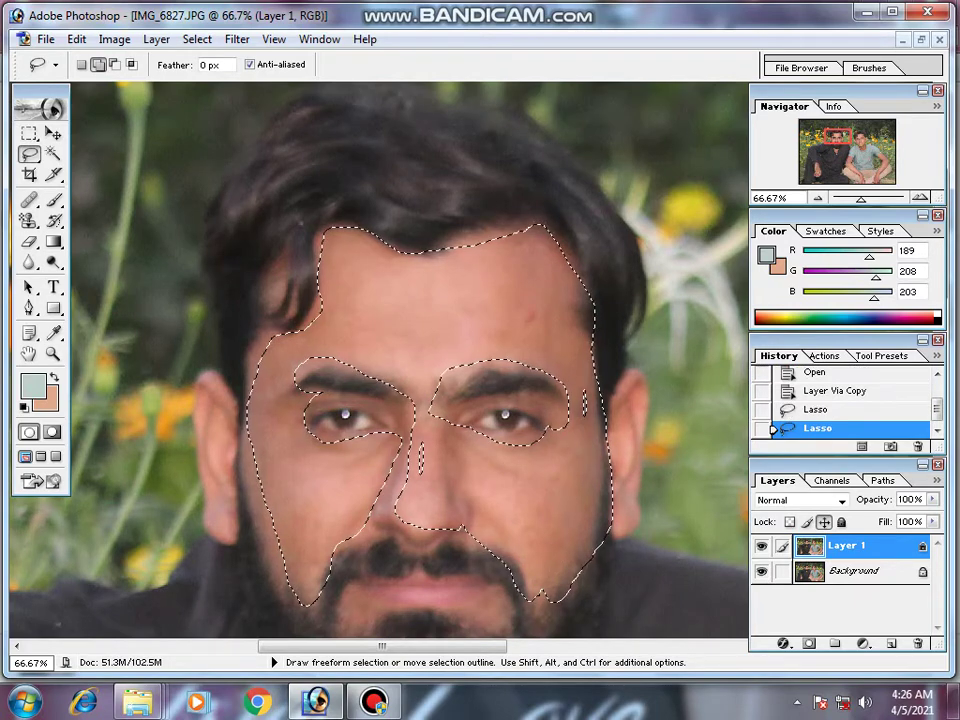
key("n")
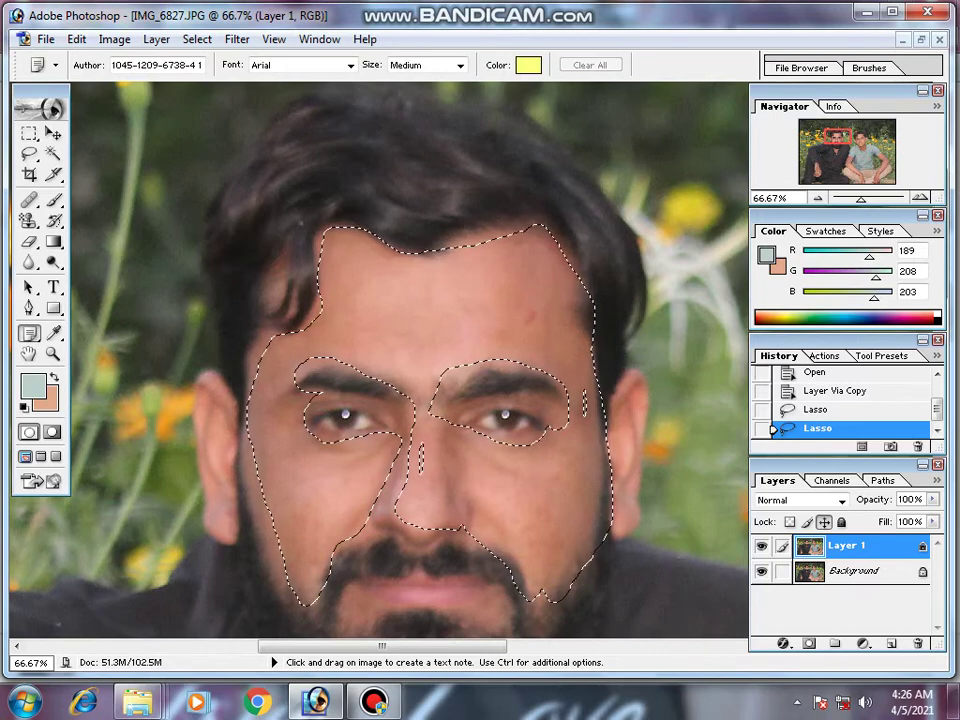
left_click(29, 153)
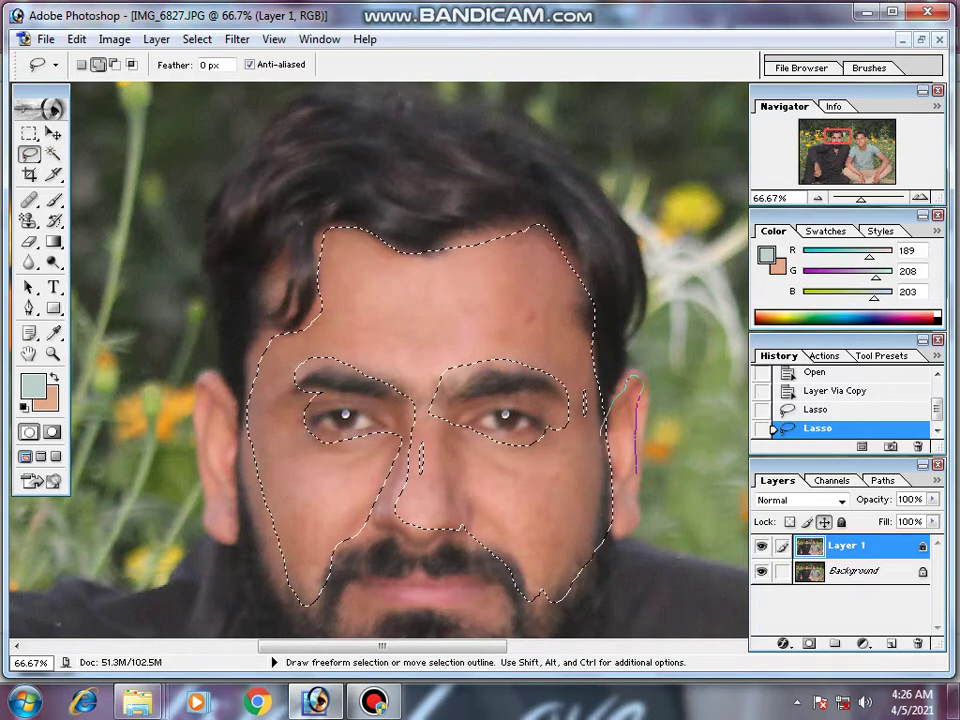
left_click_drag(633, 380, 636, 525)
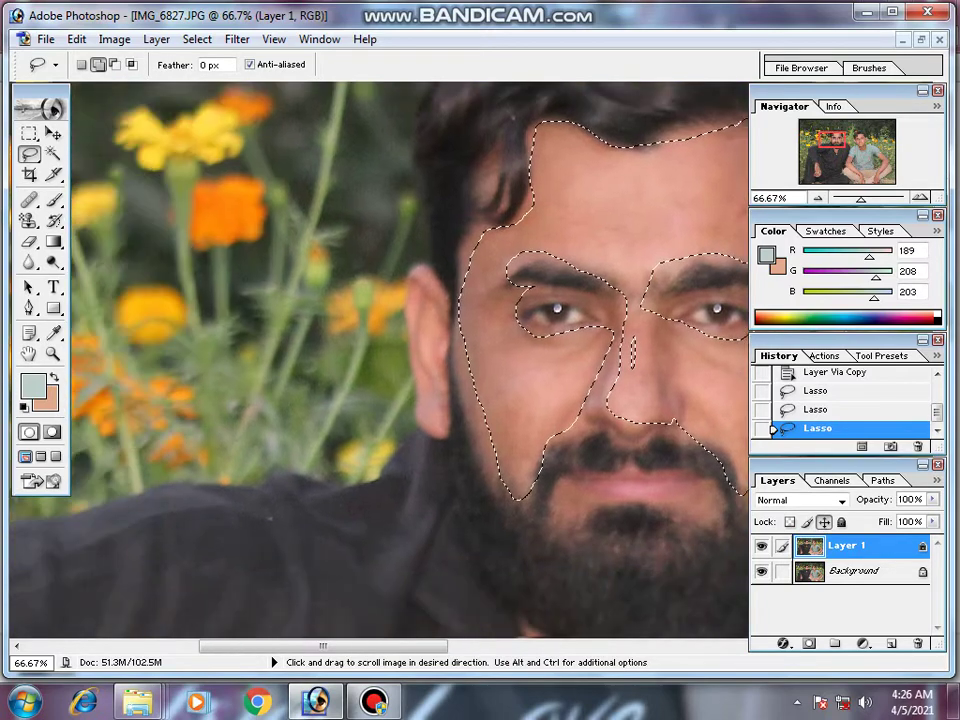
left_click_drag(300, 400, 531, 291)
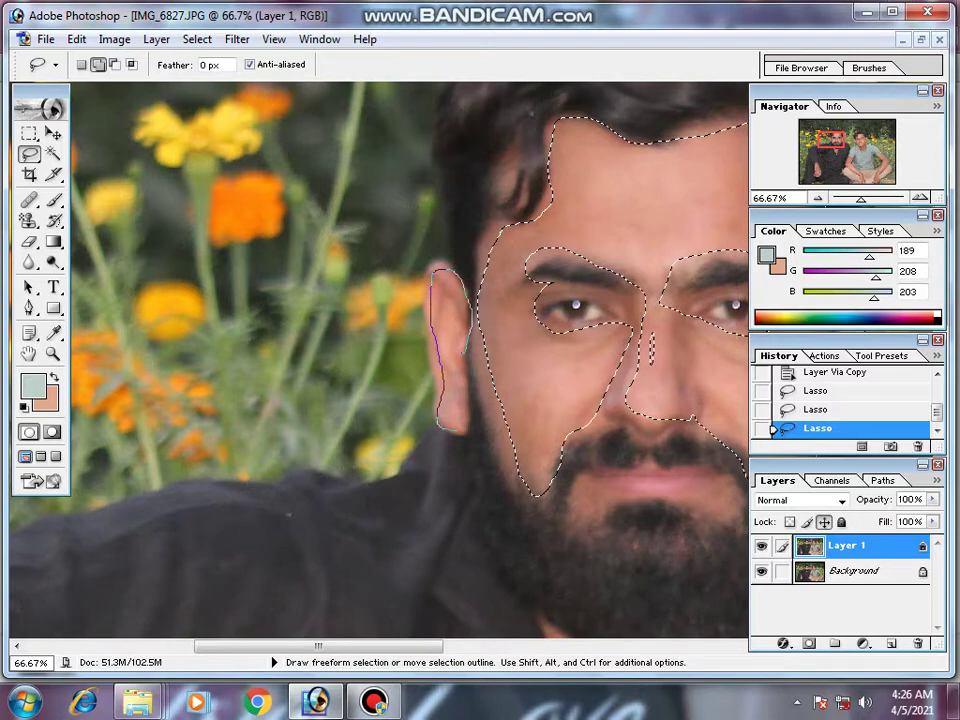
left_click_drag(432, 300, 437, 270)
Step: Zoom out to 25% and start outlining the boy's arm
key("ctrl+minus")
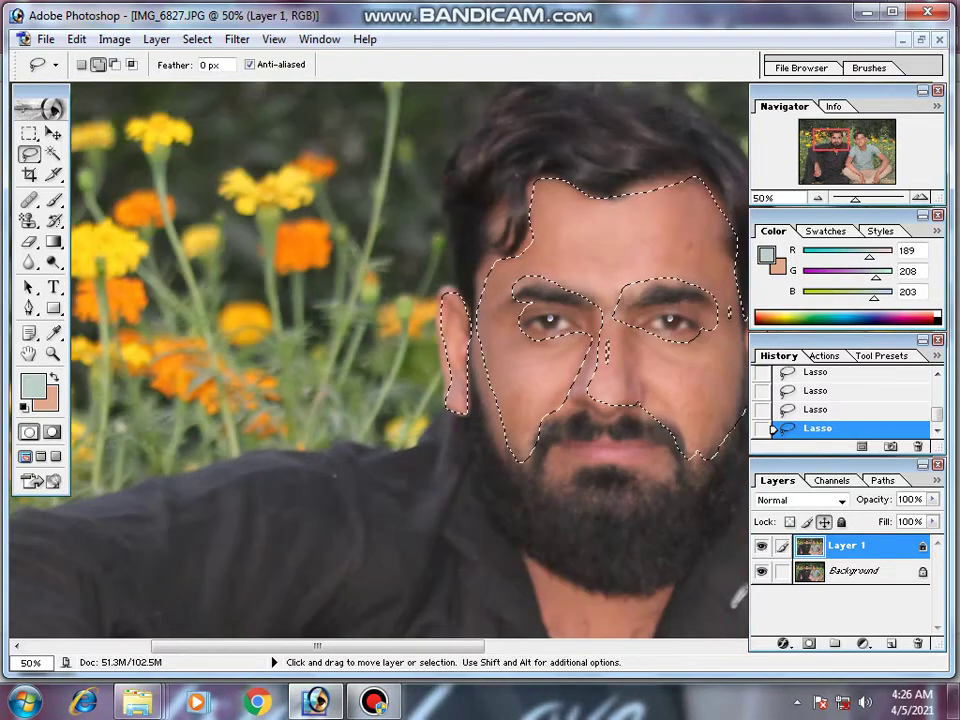
key("ctrl+minus")
key("ctrl+minus")
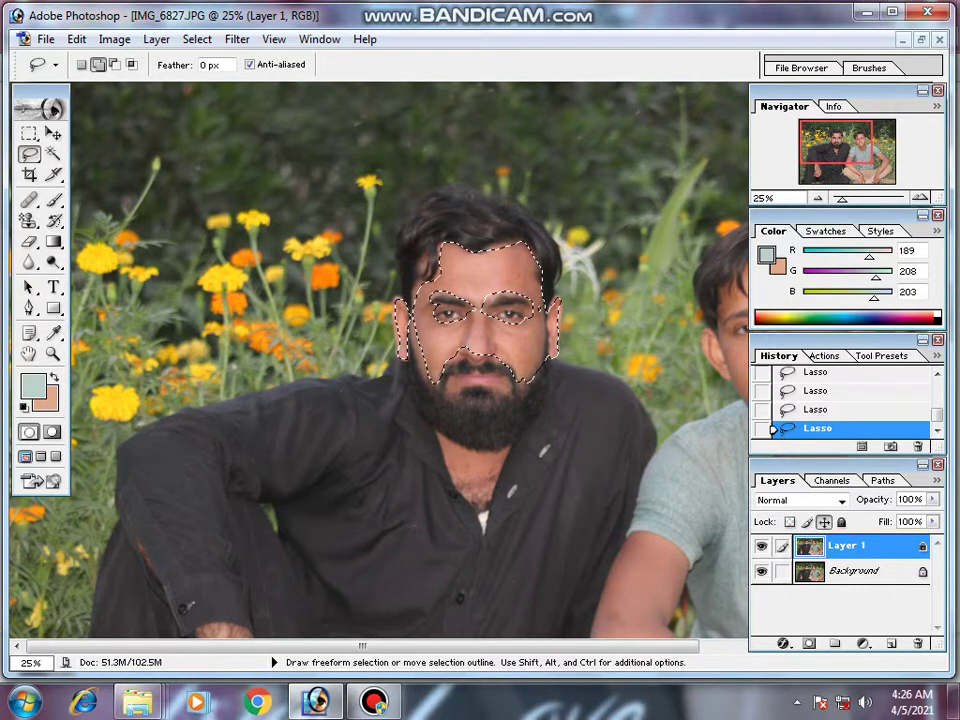
scroll(380, 360, "down", 1)
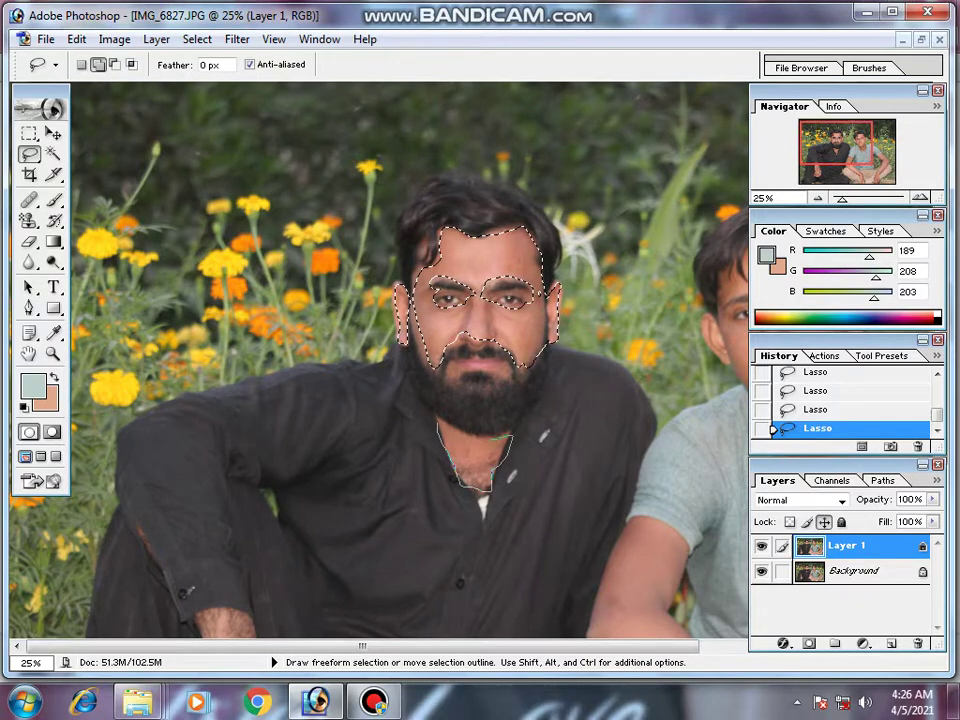
mouse_move(340, 340)
left_mouse_down()
mouse_move(340, 160)
mouse_move(80, 160)
left_mouse_up()
left_click_drag(363, 315, 345, 395)
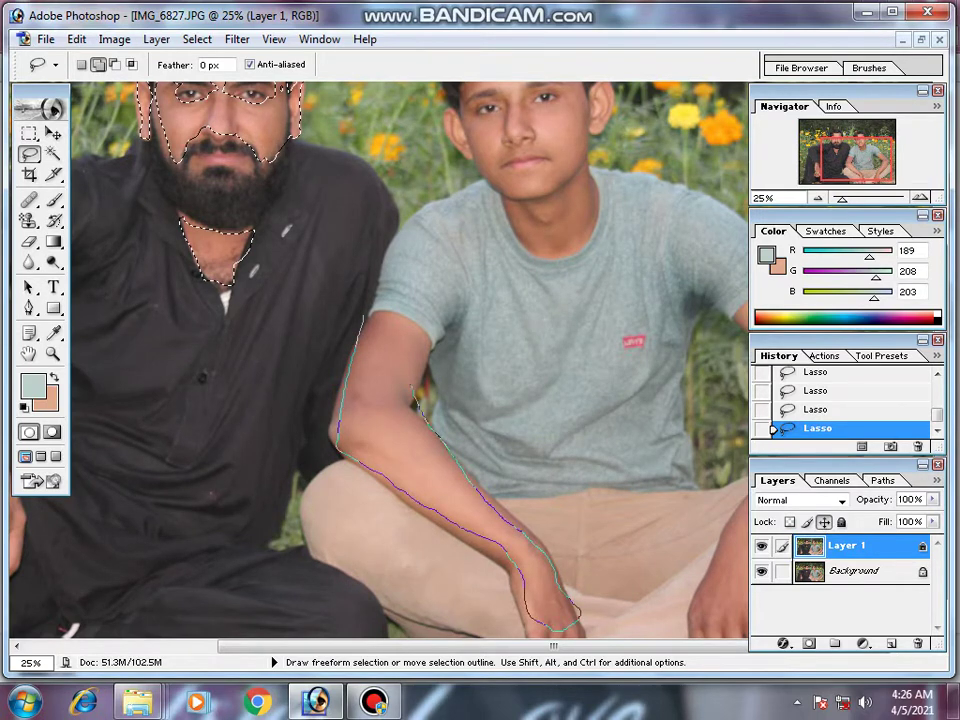
Step: Add the boy's arm, then his face and neck, to the skin selection
left_click_drag(575, 612, 570, 618)
left_click_drag(400, 300, 367, 512)
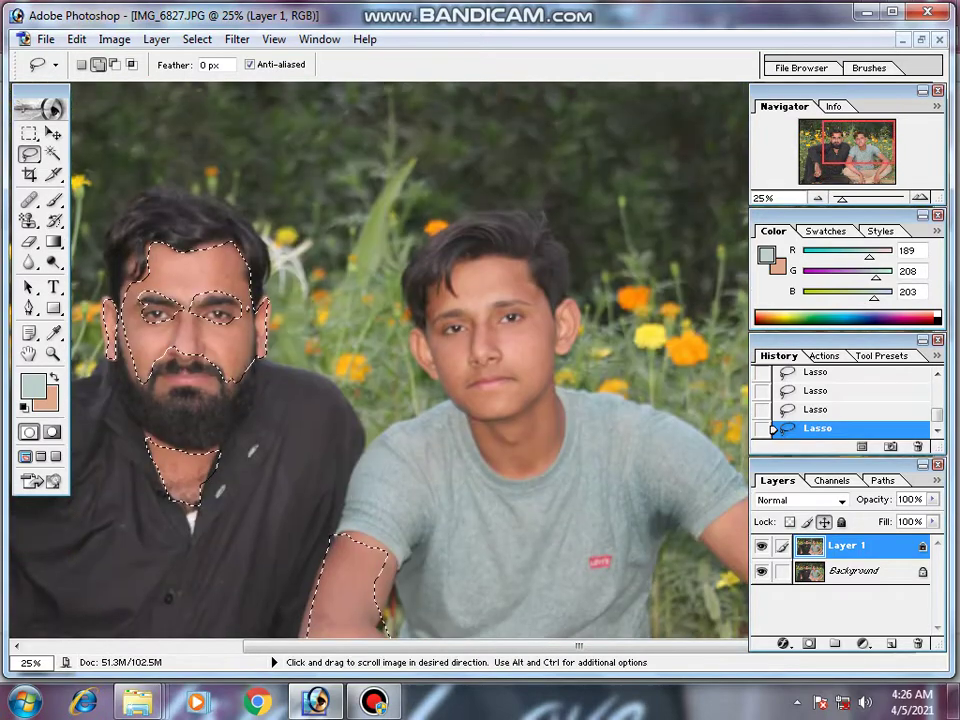
left_click_drag(472, 257, 450, 268)
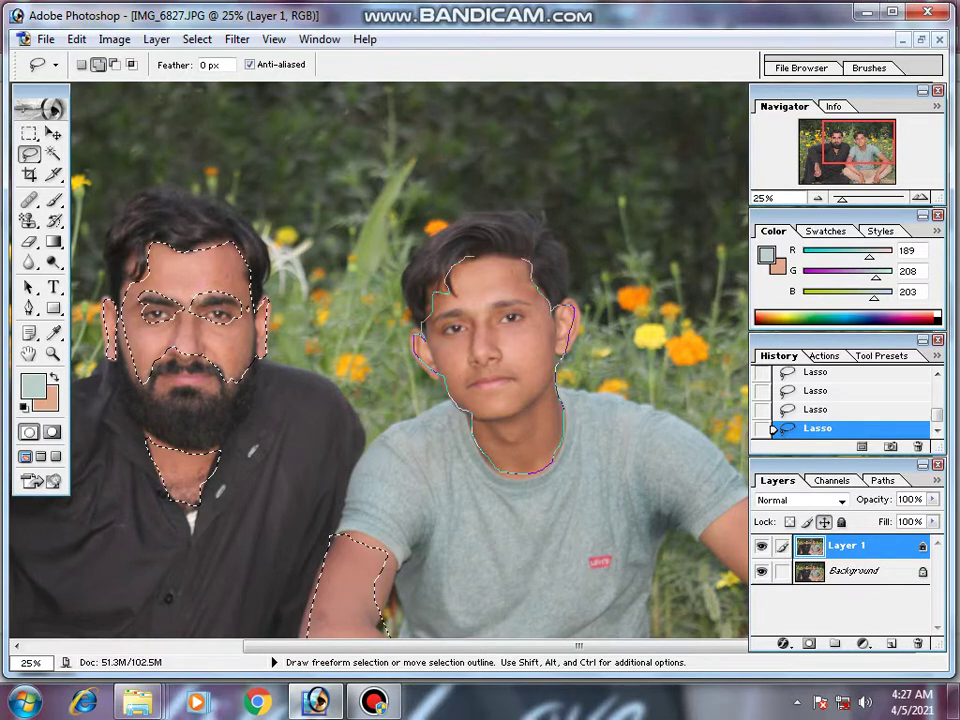
left_click_drag(548, 464, 556, 462)
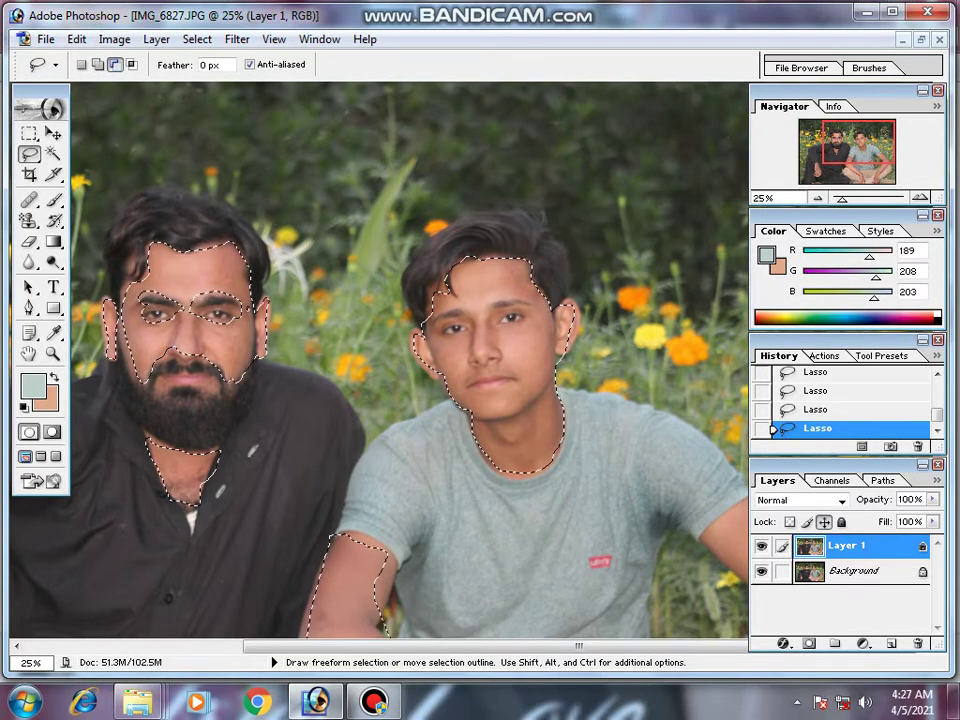
Step: At 66.67%, cut the boy's lips, nostrils and an eye out of the selection
scroll(380, 360, "down", 2)
key("ctrl+plus")
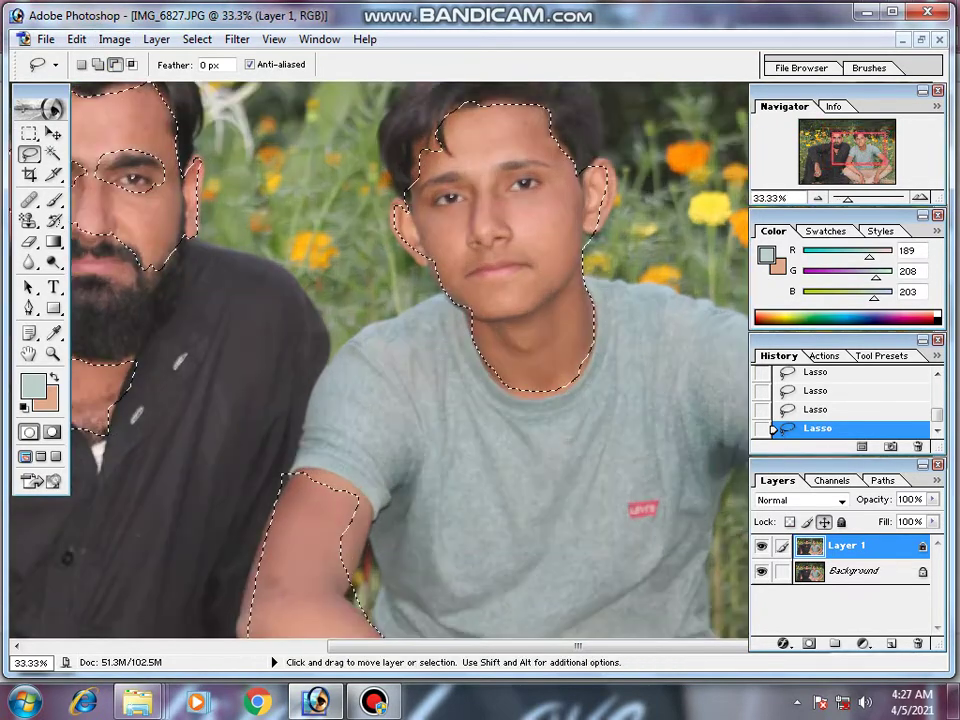
key("ctrl+plus")
key("ctrl+plus")
left_click_drag(400, 360, 380, 485)
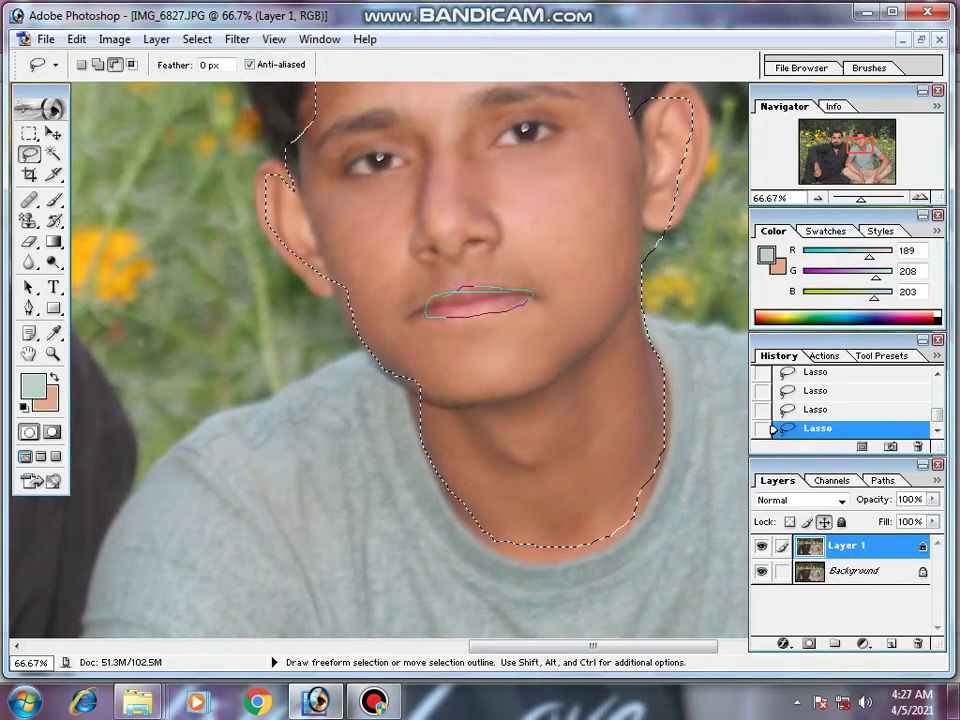
left_click_drag(415, 312, 413, 310)
left_click_drag(476, 245, 468, 283)
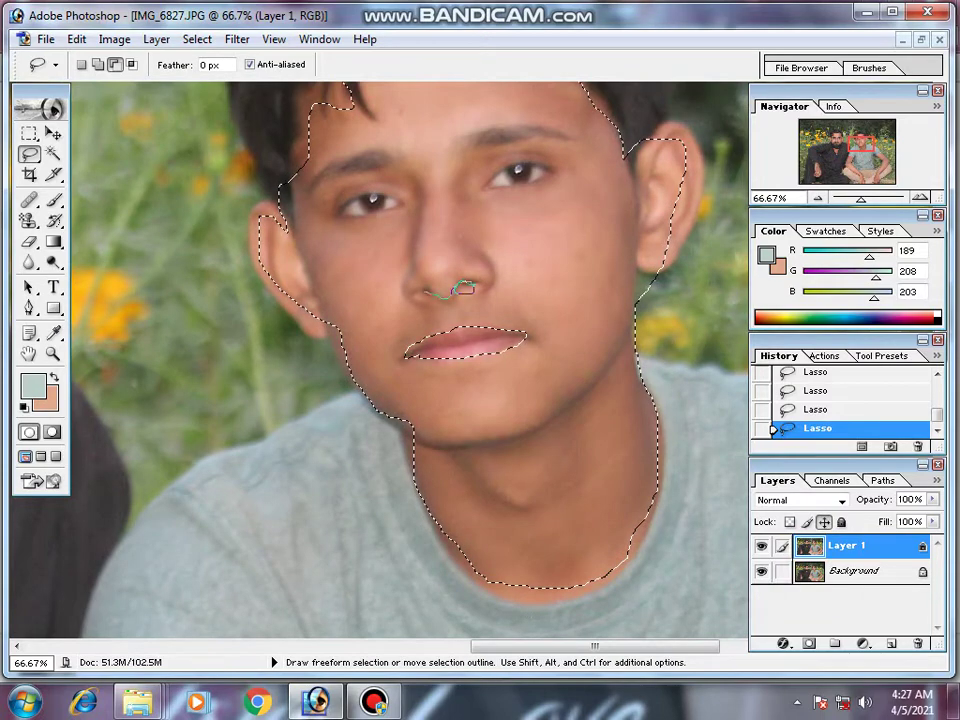
left_click_drag(463, 288, 470, 290)
left_click_drag(333, 225, 318, 345)
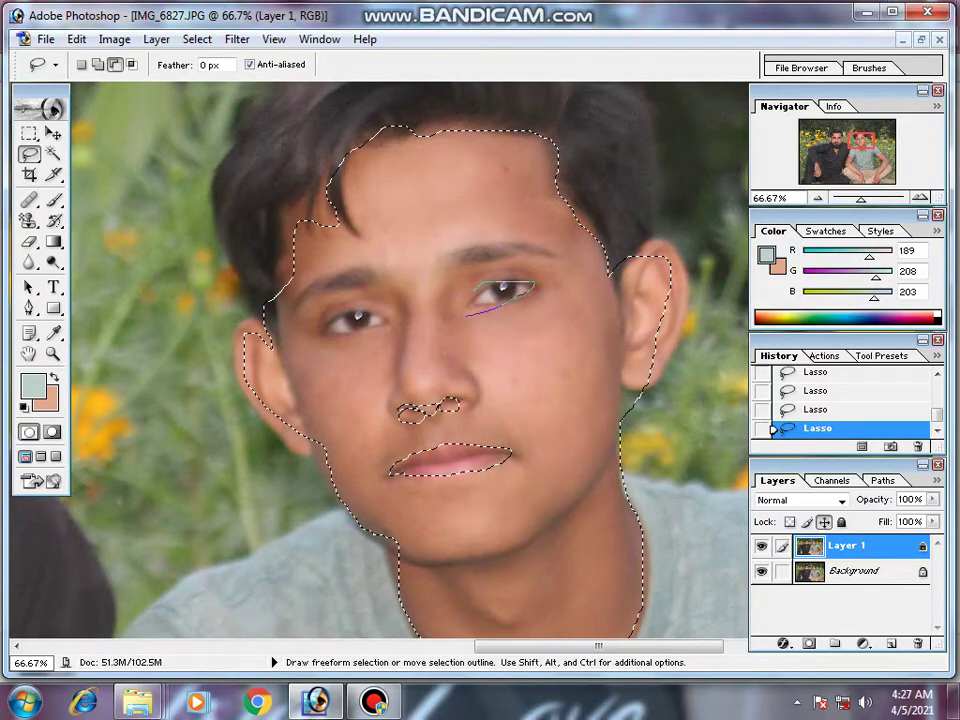
left_click_drag(463, 311, 465, 309)
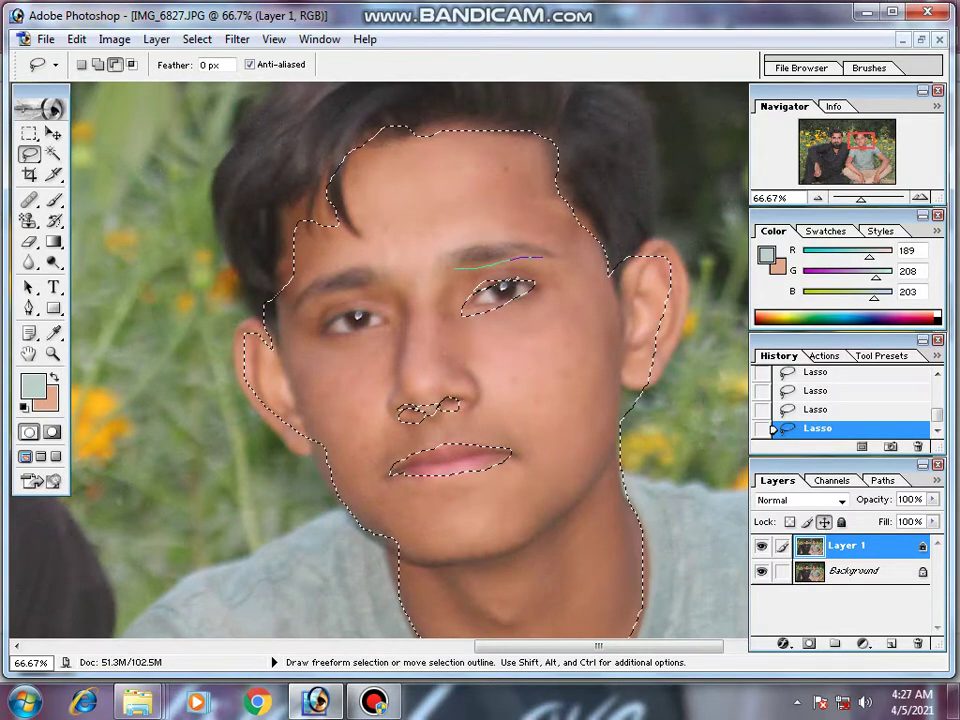
Step: Remove the boy's eyebrow and add his ear and neck to the selection
left_click_drag(400, 350, 553, 335)
left_click_drag(520, 266, 445, 292)
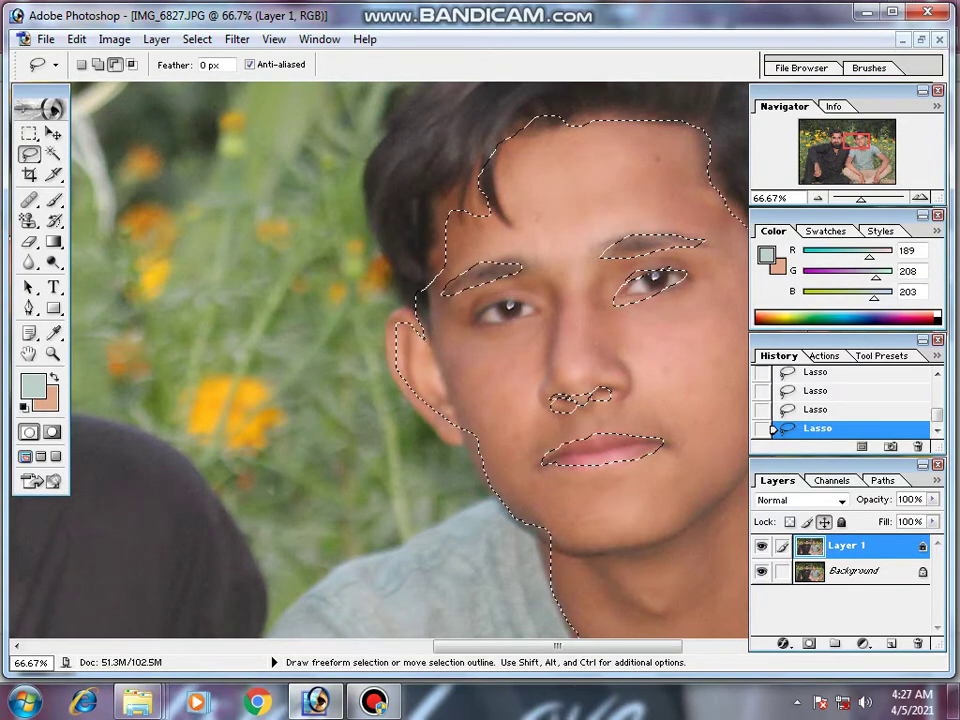
mouse_move(535, 297)
left_mouse_down()
mouse_move(375, 387)
mouse_move(330, 450)
mouse_move(270, 405)
left_mouse_up()
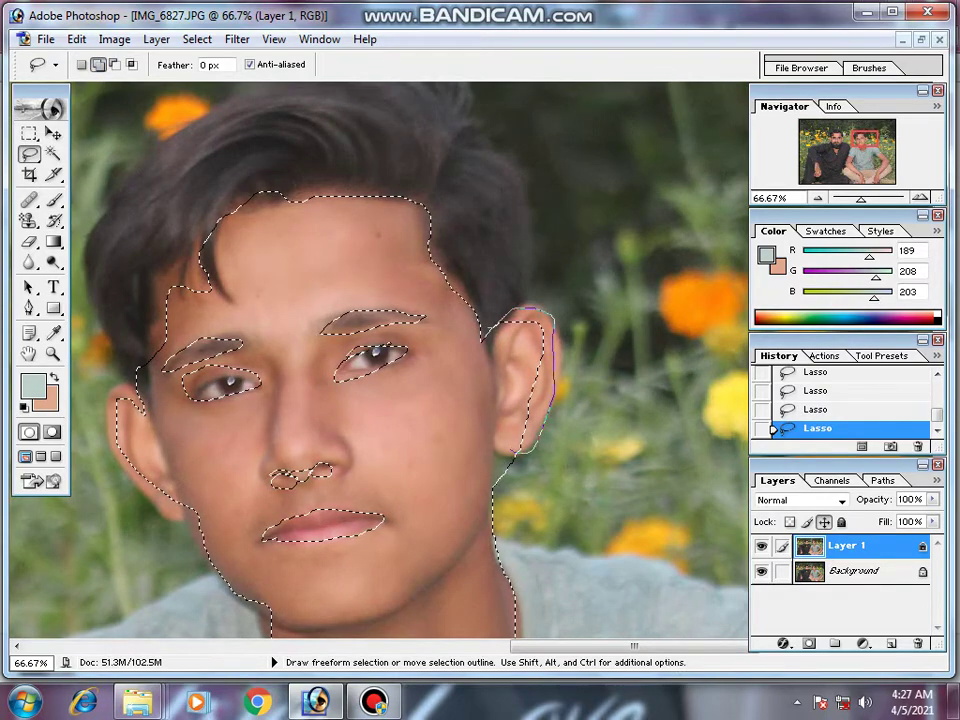
left_click_drag(512, 455, 508, 458)
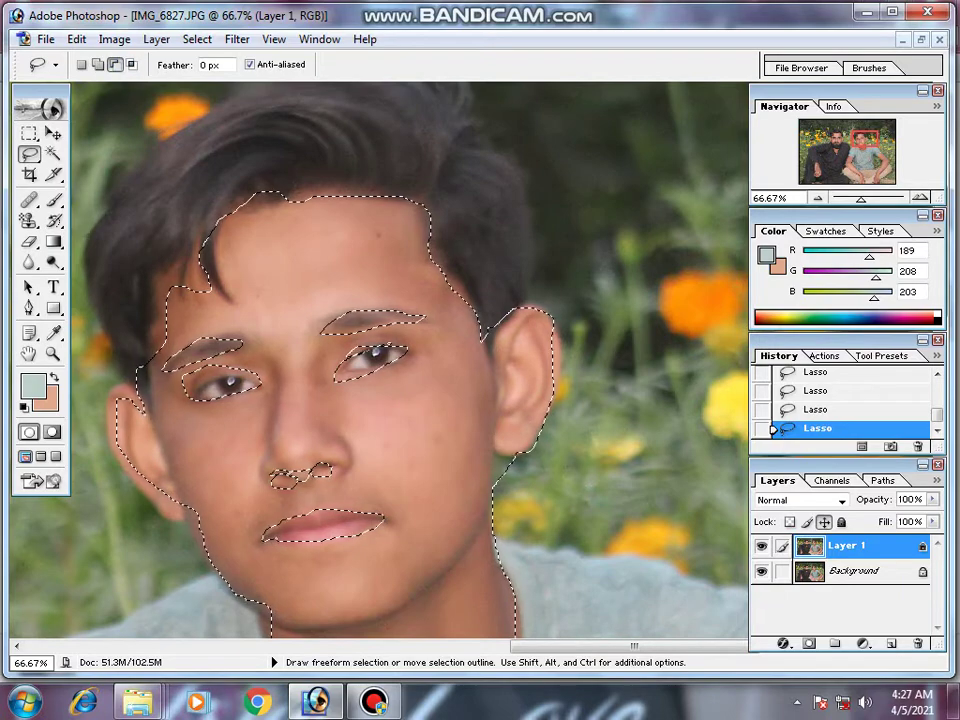
left_click_drag(508, 458, 508, 458)
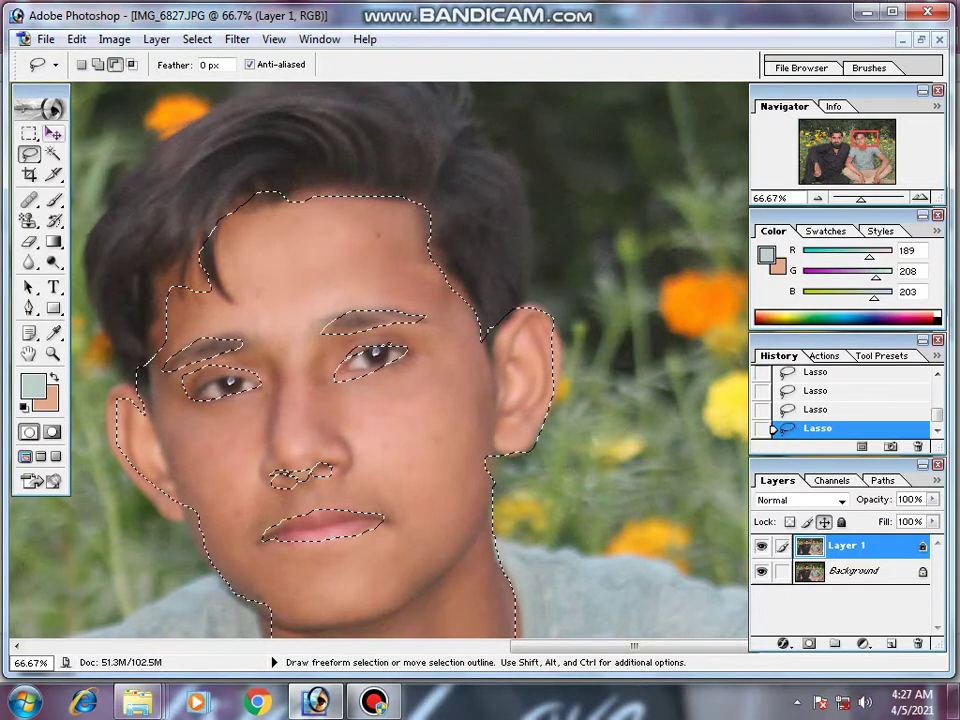
Step: Add the boy's upper arm and forearm to the selection
left_click_drag(600, 590, 150, 90)
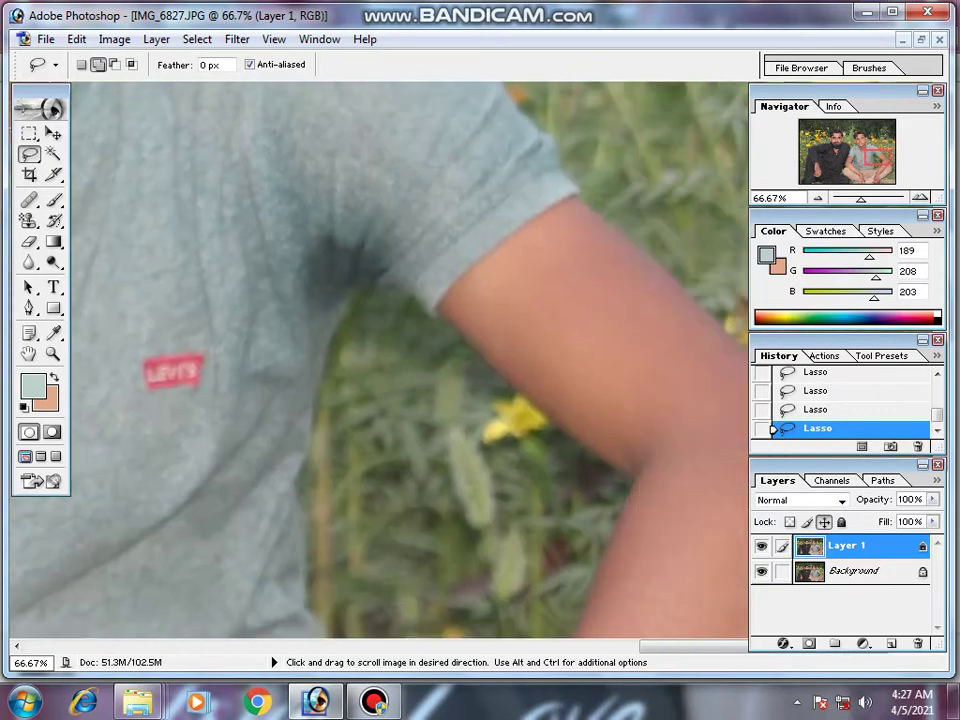
left_click_drag(400, 400, 270, 345)
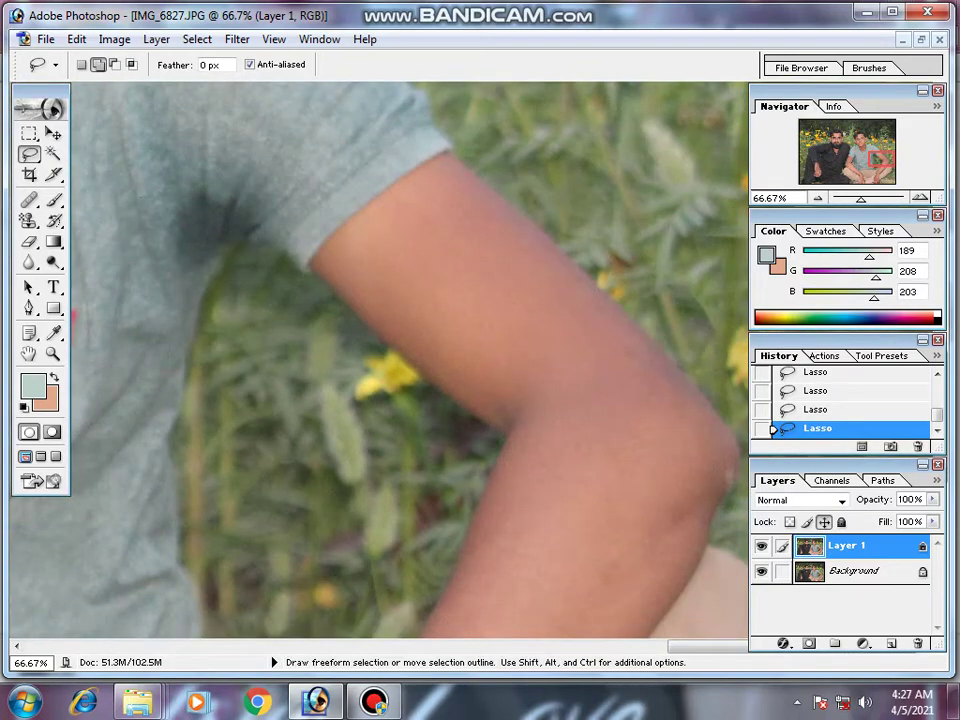
left_click_drag(437, 158, 354, 239)
left_click_drag(412, 375, 537, 437)
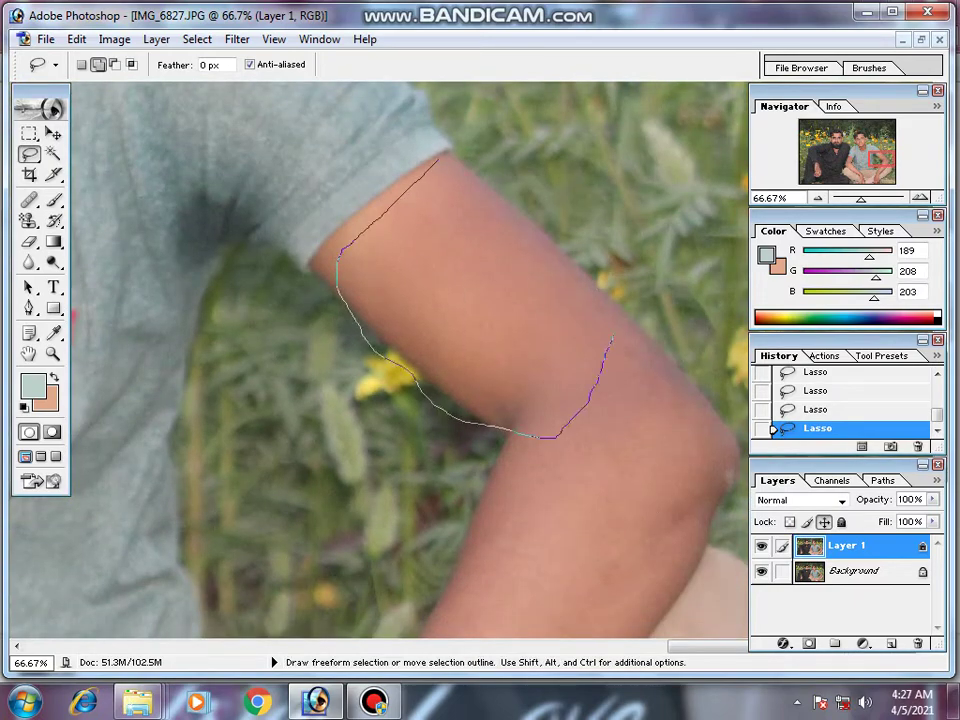
left_click_drag(475, 190, 445, 165)
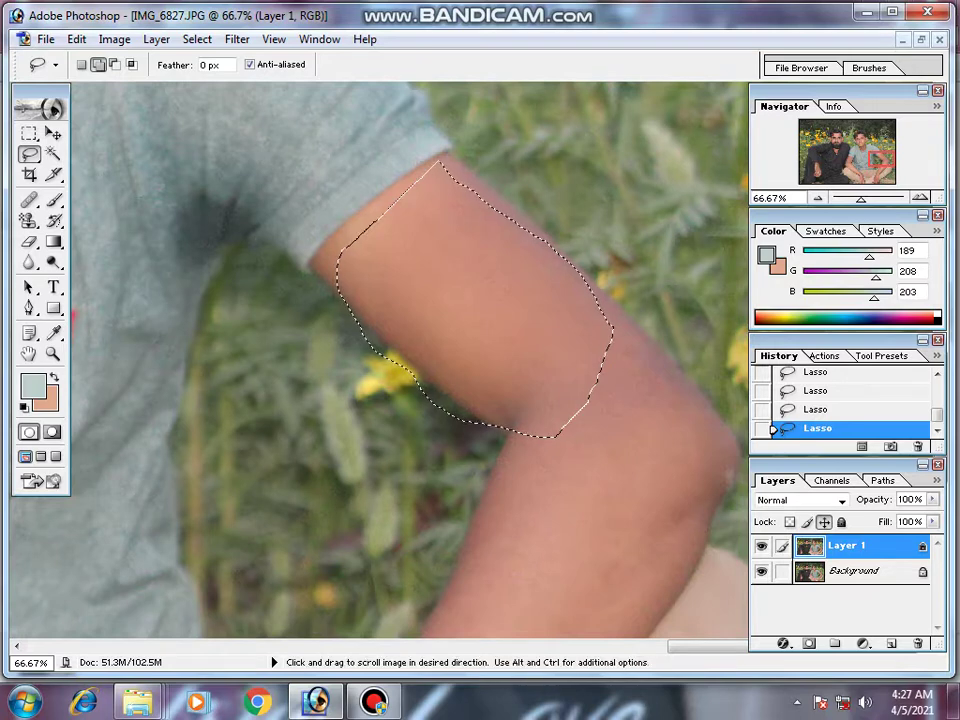
left_click_drag(480, 420, 480, 299)
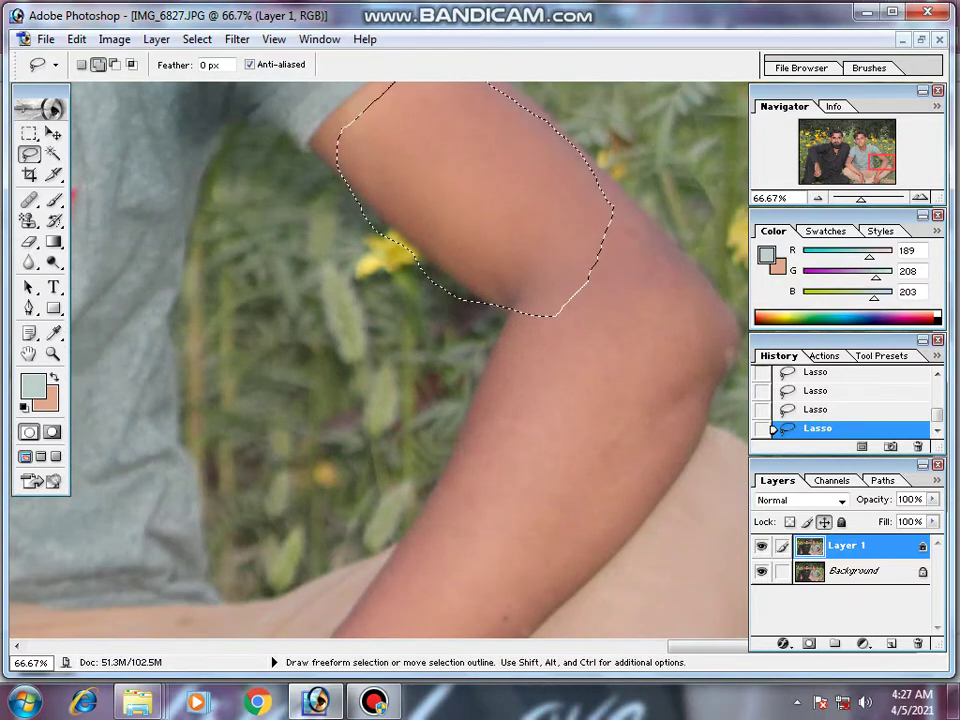
left_click_drag(745, 325, 412, 548)
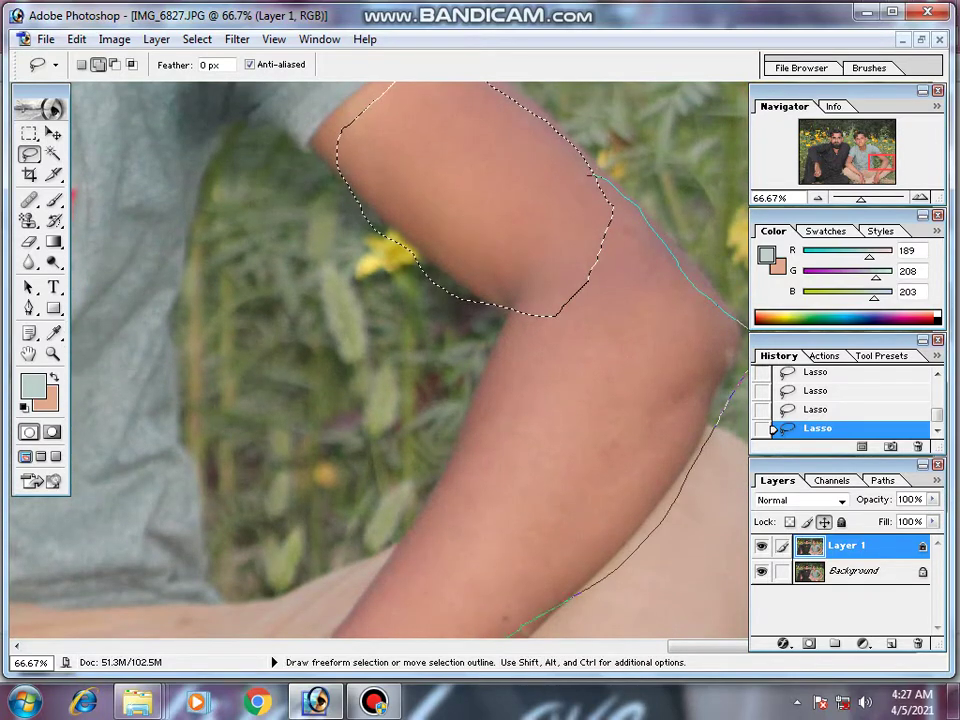
left_click_drag(397, 634, 400, 640)
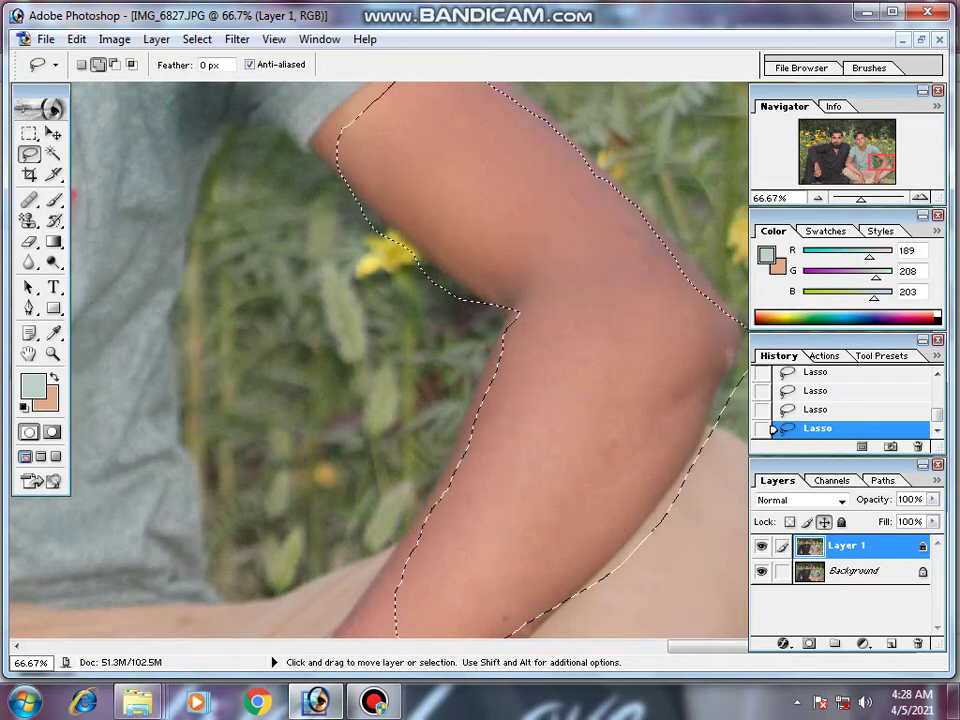
Step: Add the boy's other arm and his hand to the selection
key("ctrl+minus")
key("ctrl+minus")
key("ctrl+minus")
key("ctrl+minus")
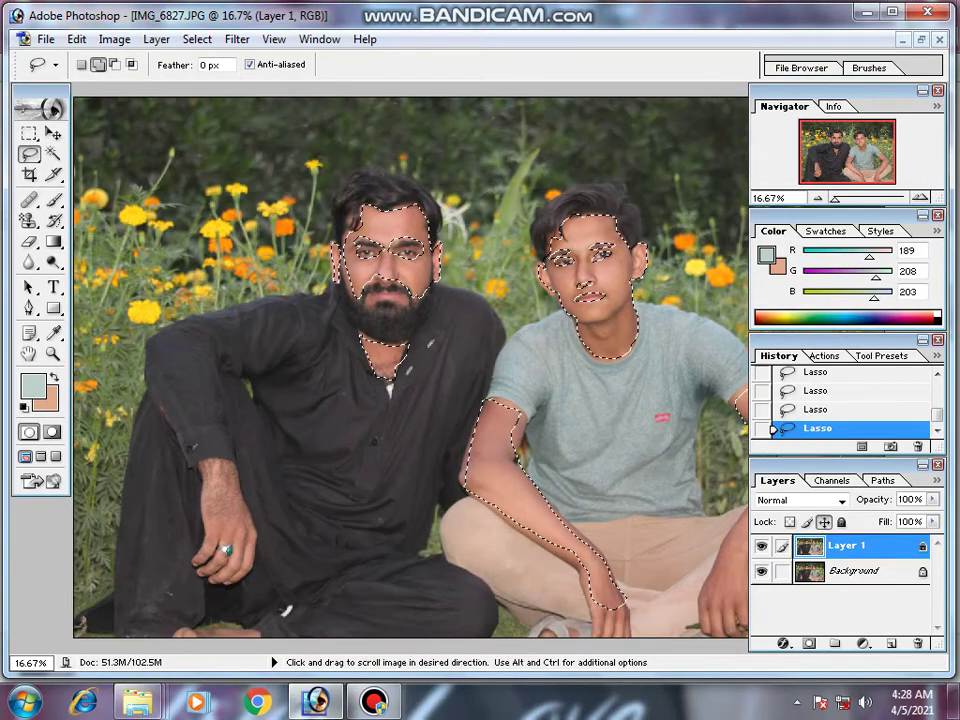
key("ctrl+plus")
key("ctrl+plus")
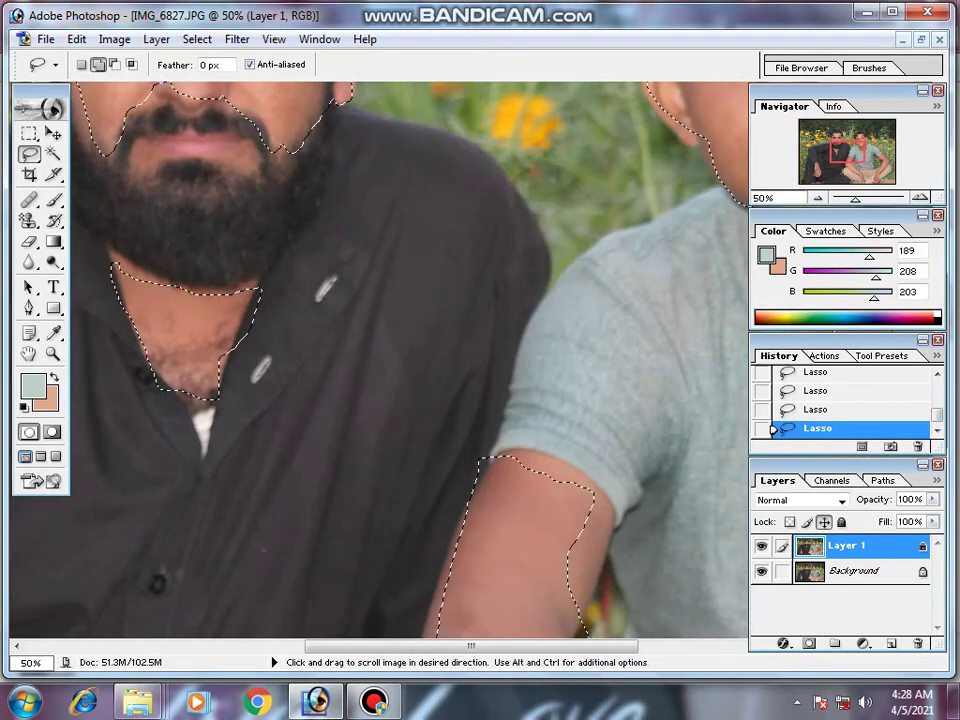
mouse_move(600, 450)
left_mouse_down()
mouse_move(150, 205)
mouse_move(278, 330)
left_mouse_up()
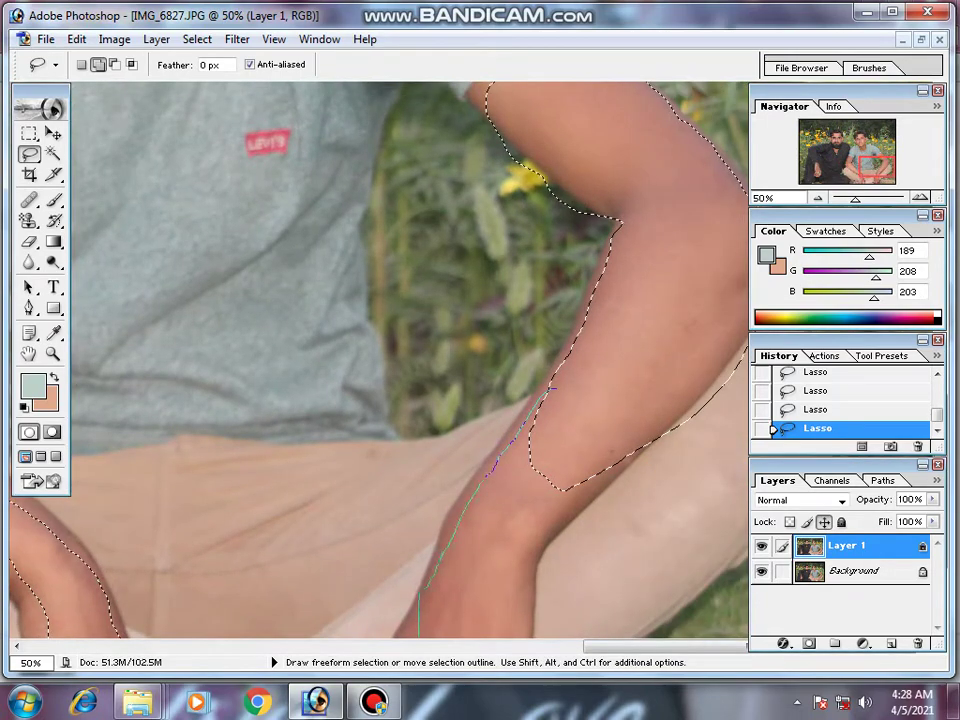
left_click_drag(470, 630, 460, 636)
left_click_drag(480, 500, 530, 335)
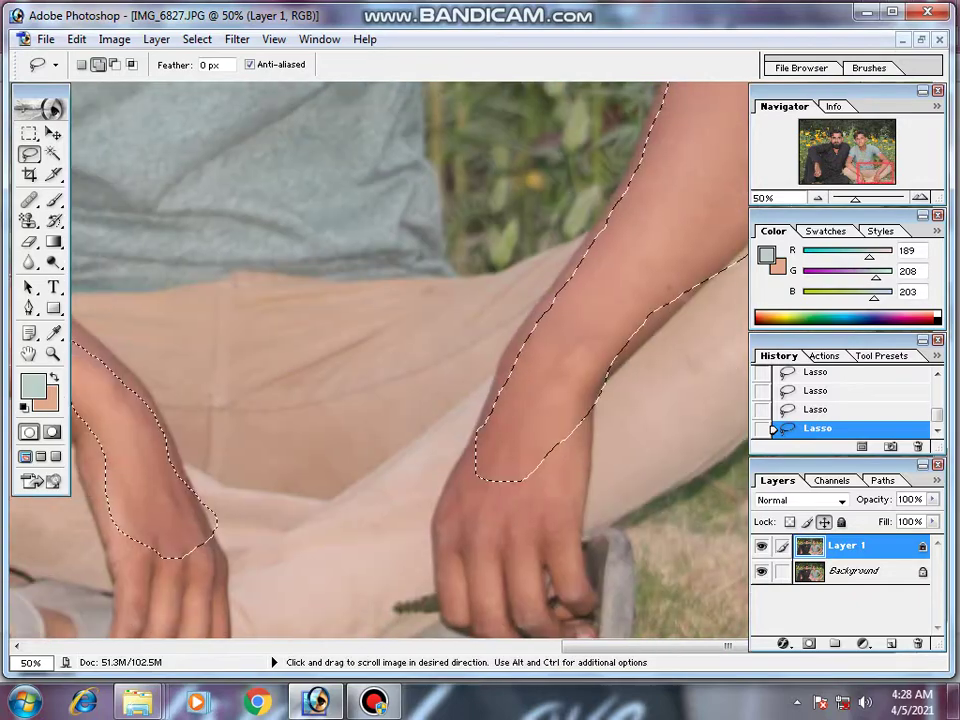
left_click_drag(596, 404, 577, 520)
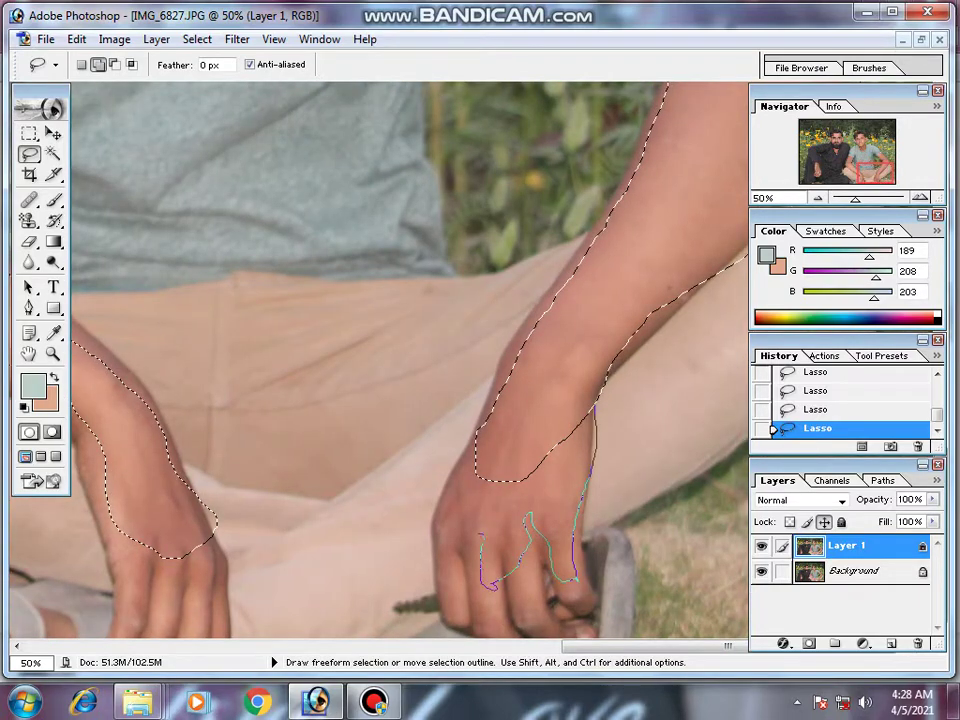
left_click_drag(462, 452, 525, 290)
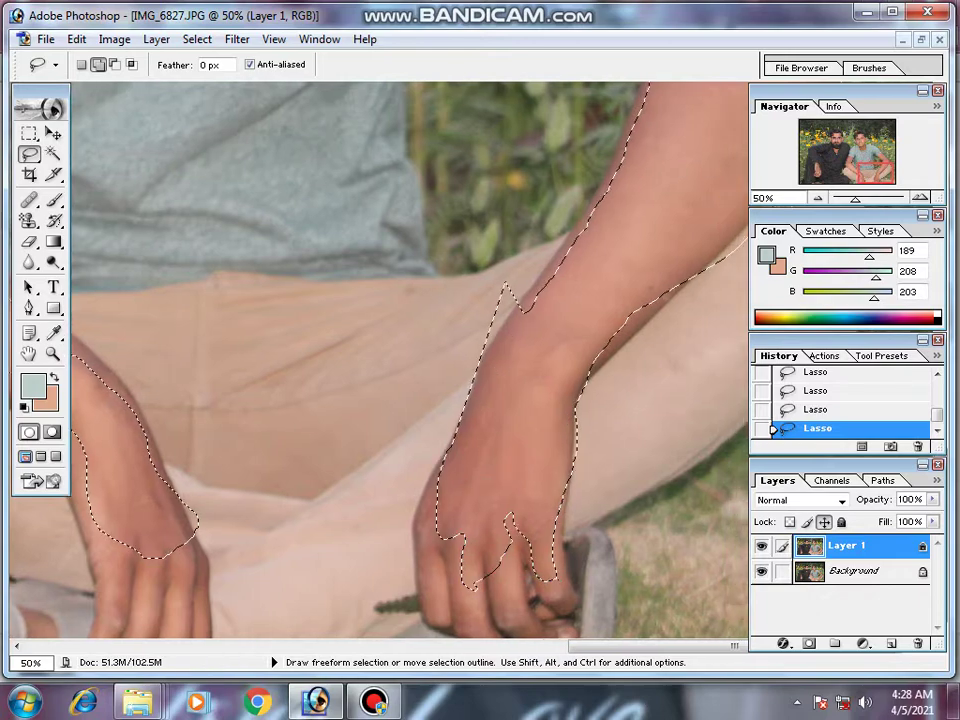
Step: Zoom out and remove the bearded man's hand from the selection
key("ctrl+minus")
key("ctrl+minus")
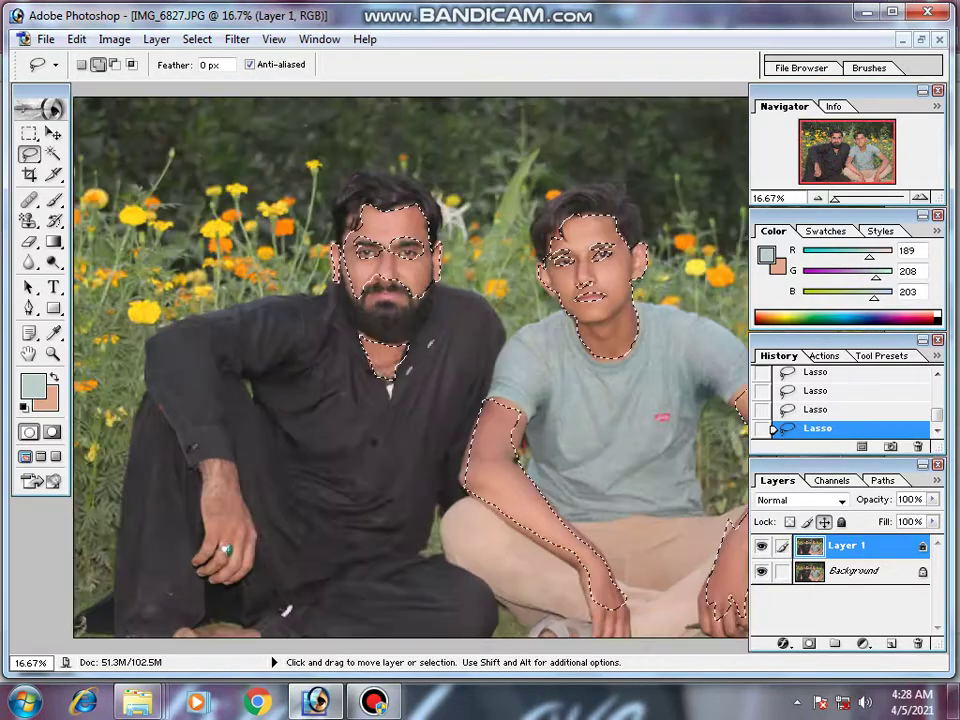
key("ctrl+minus")
key("ctrl+minus")
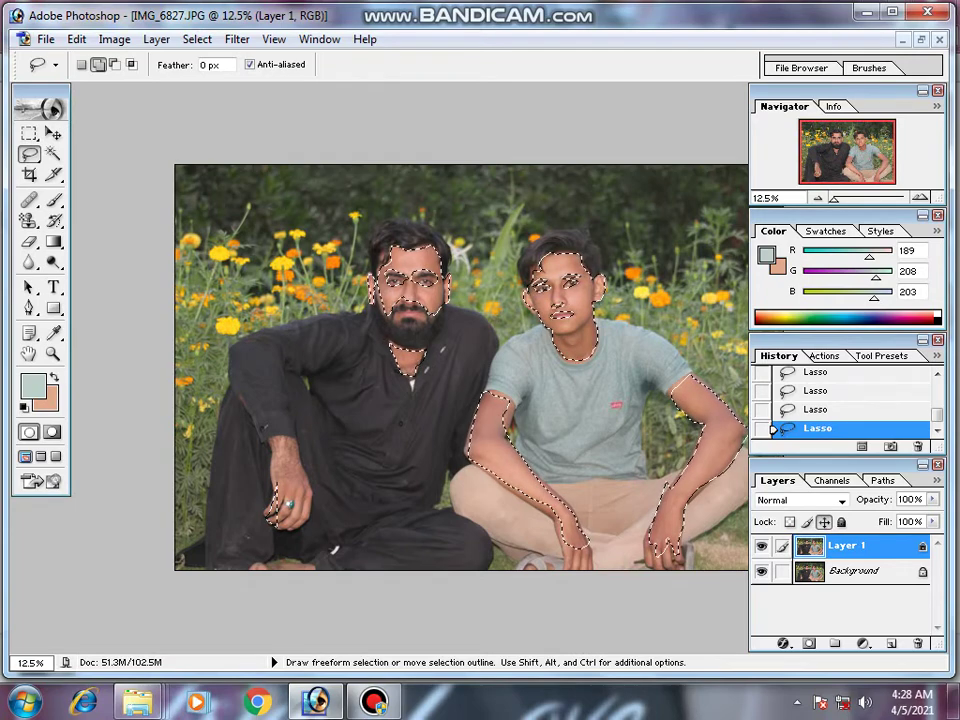
left_click_drag(300, 494, 290, 505)
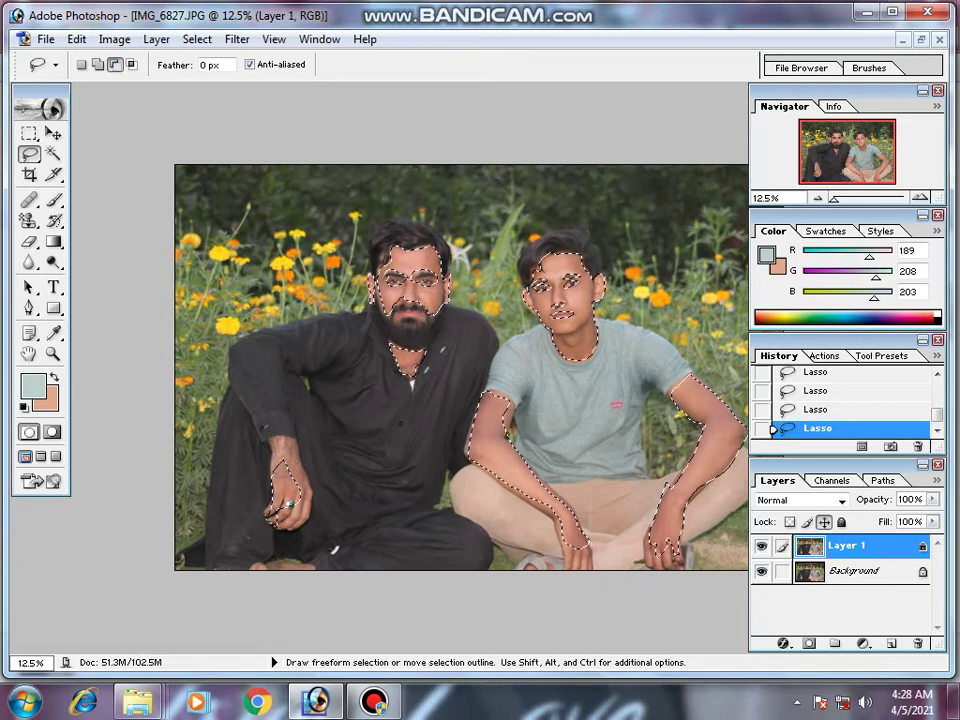
left_click_drag(320, 430, 340, 520)
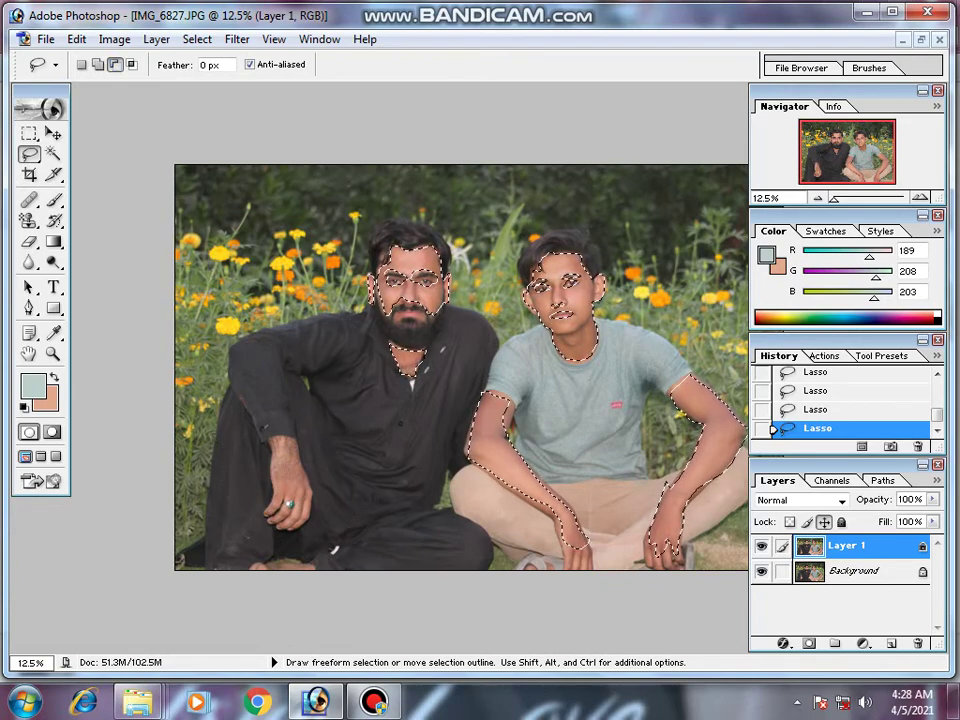
Step: Apply Imagenomic Noiseware Professional with default settings to the selected skin
left_click(237, 39)
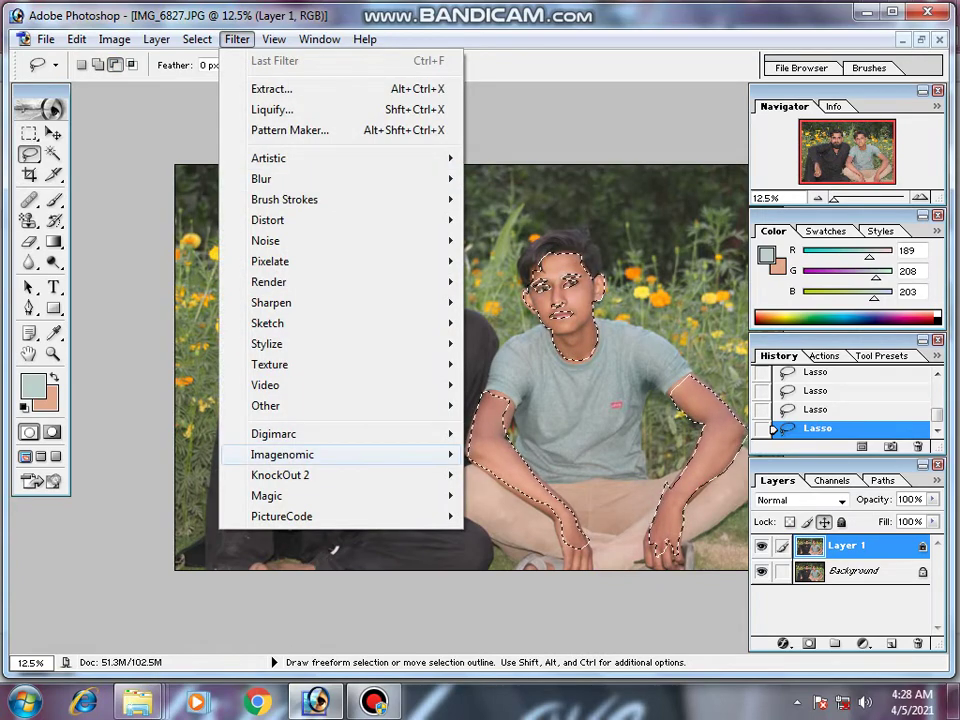
left_click(545, 454)
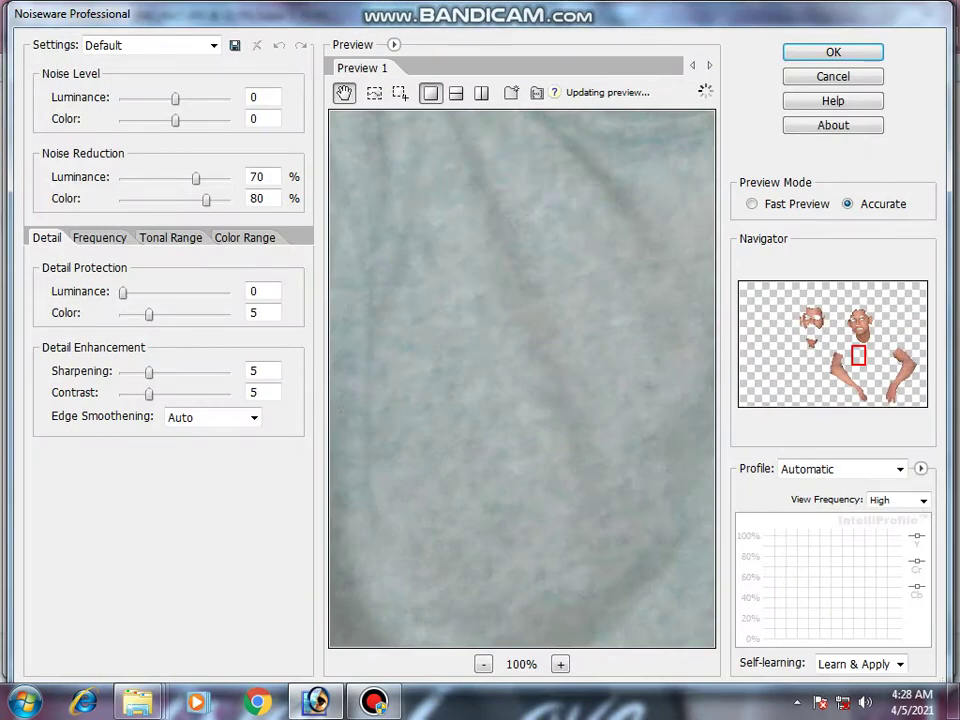
key("Return")
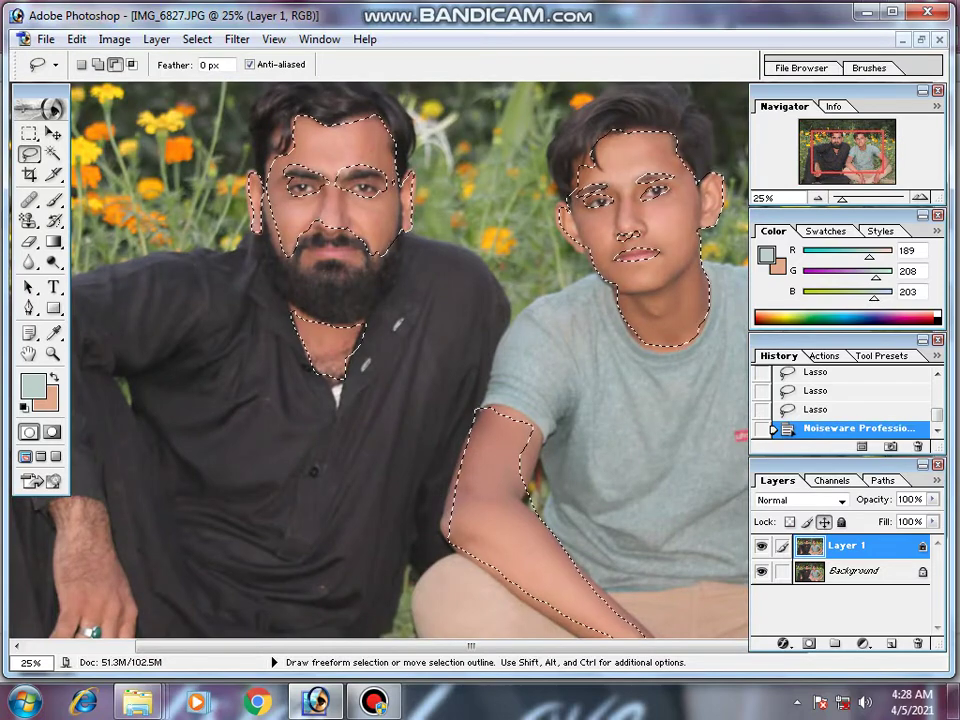
key("ctrl+plus")
left_click_drag(330, 200, 510, 580)
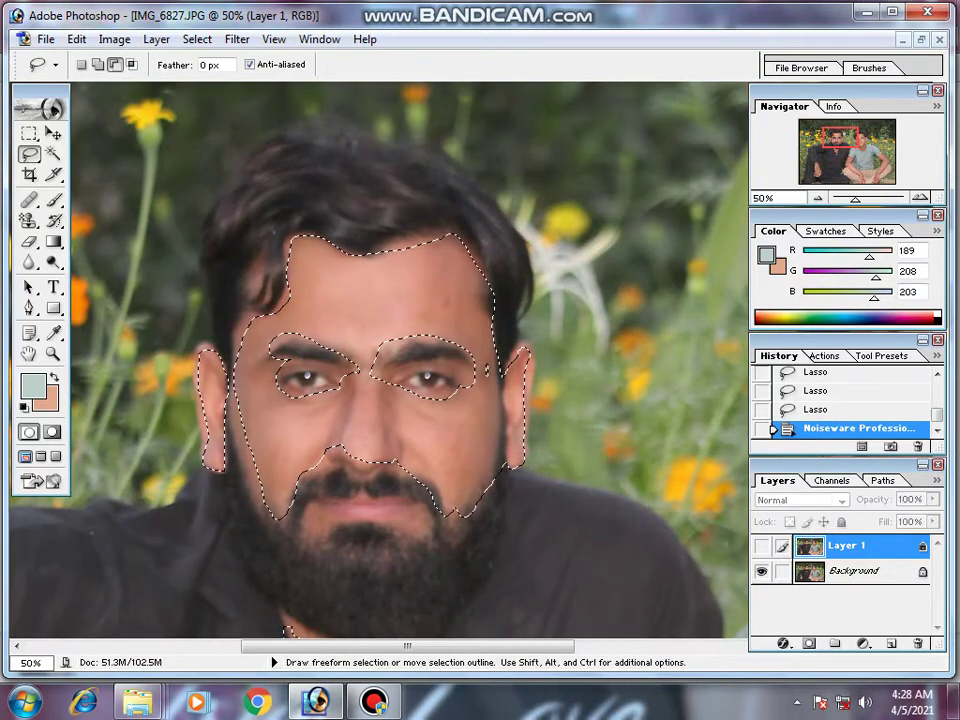
Step: Apply Imagenomic Portraiture to the selected skin, then deselect
left_click(237, 39)
mouse_move(282, 454)
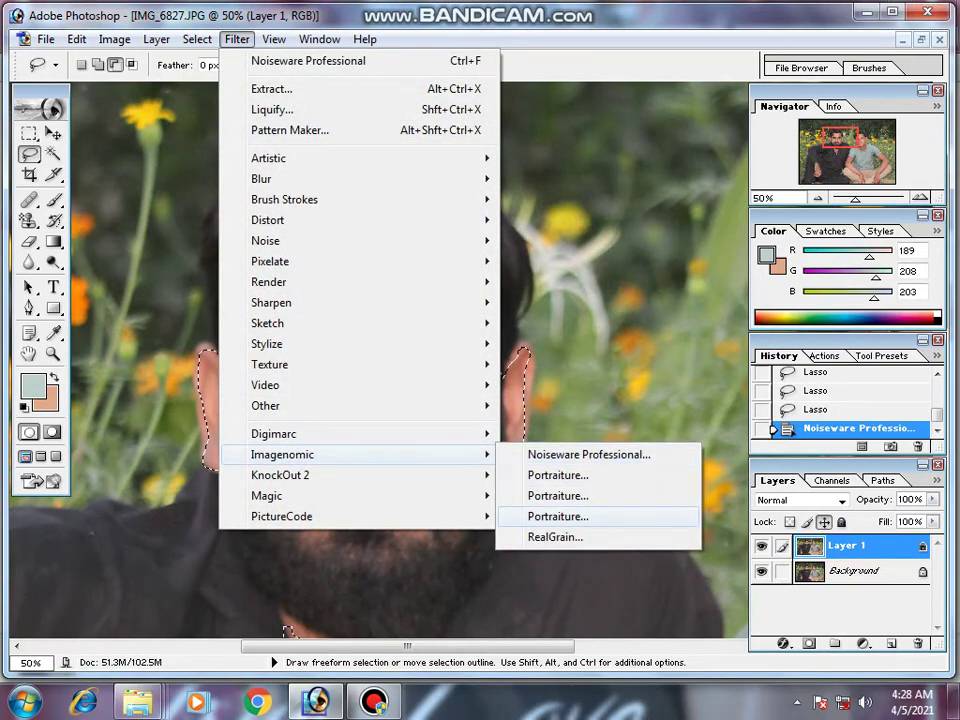
left_click(558, 516)
key("Return")
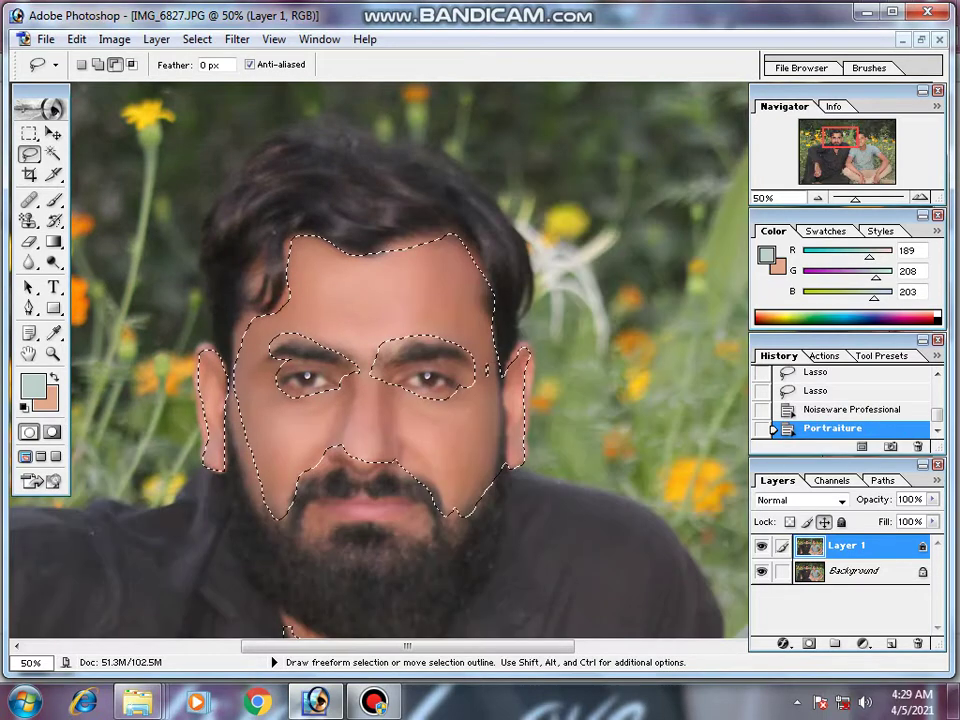
key("ctrl+d")
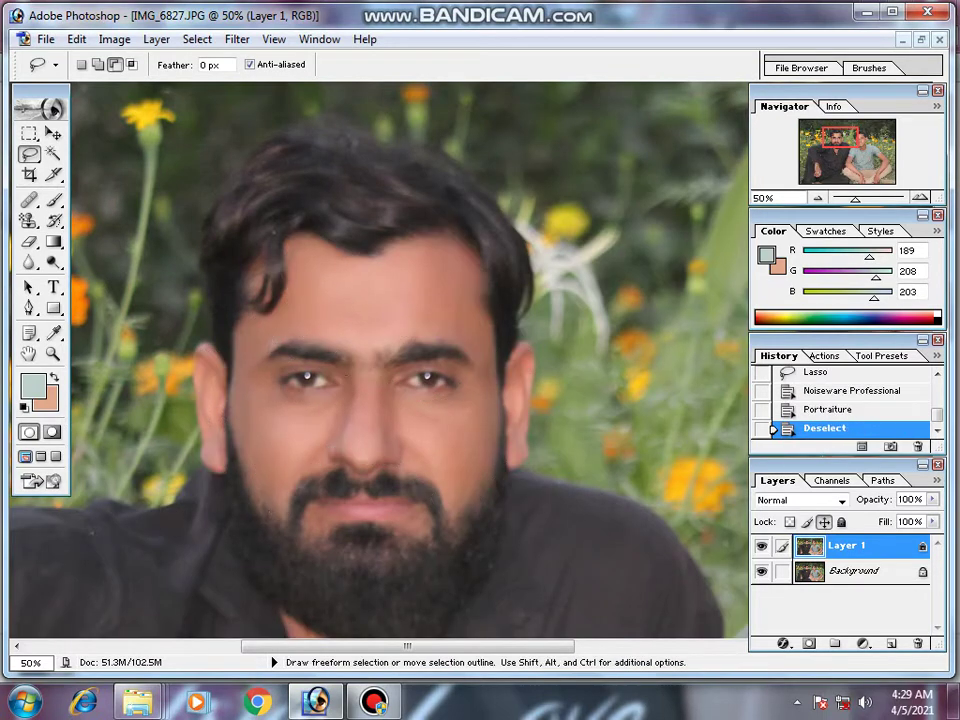
Step: Show Layer 1, make peach the brush colour, and create a new empty Layer 2
left_click(761, 545)
key("x")
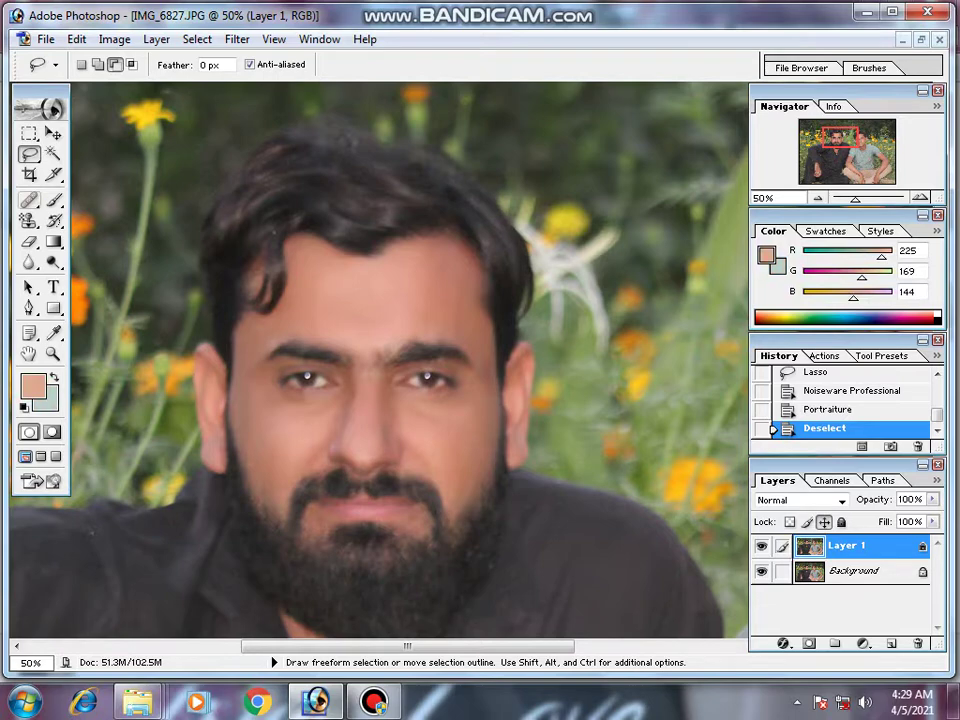
key("j")
key("e")
key("b")
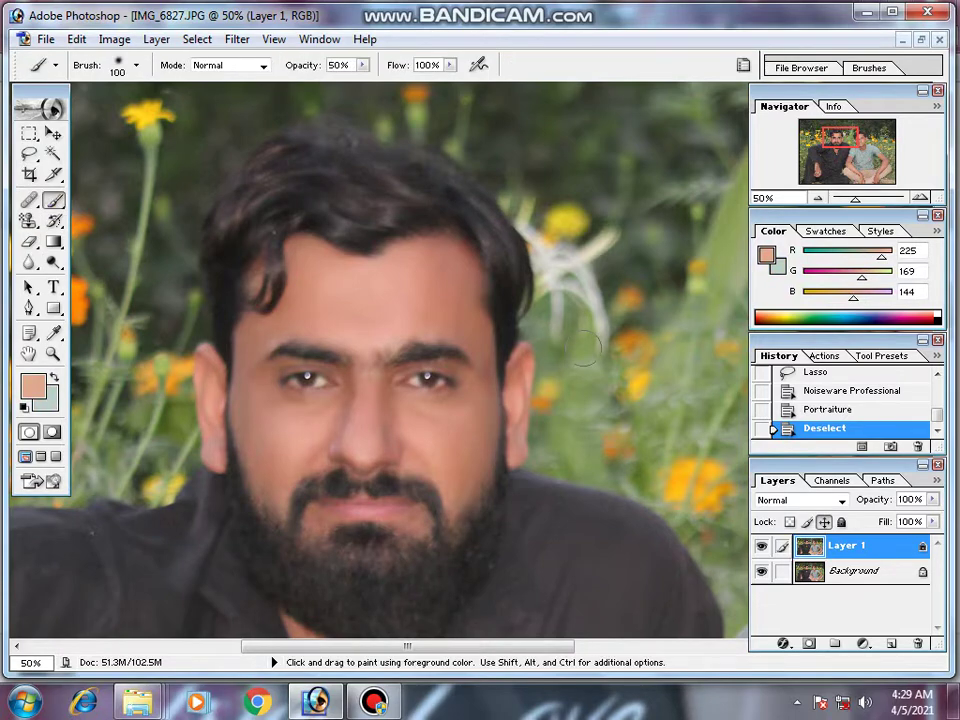
key("ctrl+shift+alt+n")
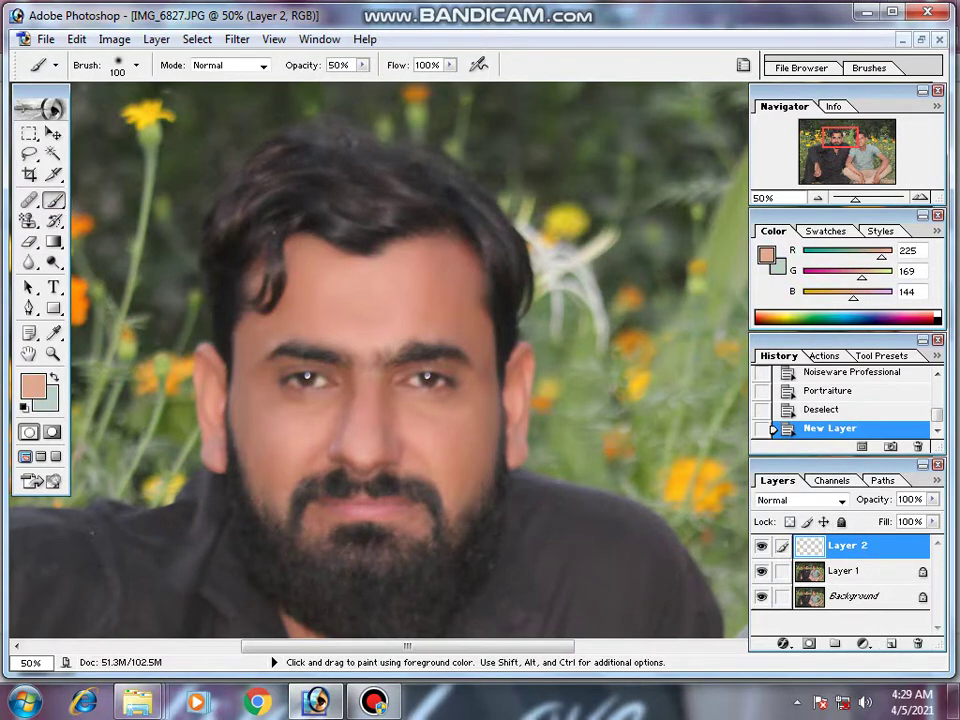
Step: Paint skin tone over the bearded man's forehead, cheeks and between his eyes
key("ctrl+alt+0")
left_click_drag(579, 461, 879, 461)
left_click_drag(572, 297, 658, 289)
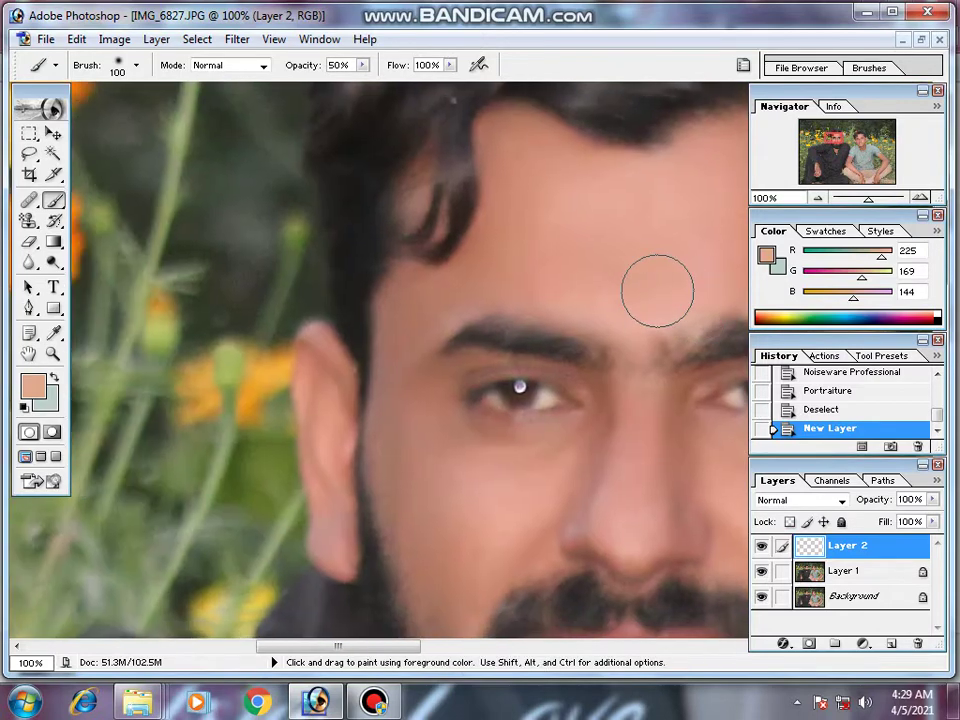
mouse_move(530, 240)
left_mouse_down()
mouse_move(525, 176)
mouse_move(504, 255)
mouse_move(450, 279)
mouse_move(458, 236)
left_mouse_up()
left_click_drag(460, 300, 460, 226)
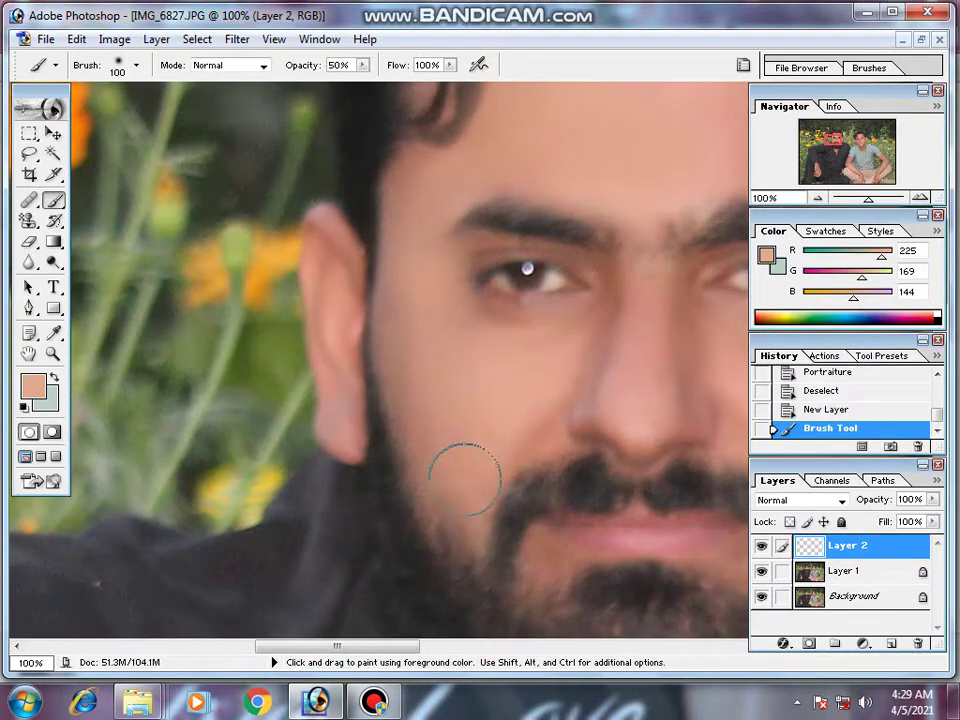
left_click_drag(546, 364, 467, 467)
left_click_drag(600, 330, 375, 270)
Step: Paint skin tone over the rest of his face, chin, beard edges and neck
mouse_move(439, 317)
left_mouse_down()
mouse_move(439, 231)
mouse_move(317, 153)
left_mouse_up()
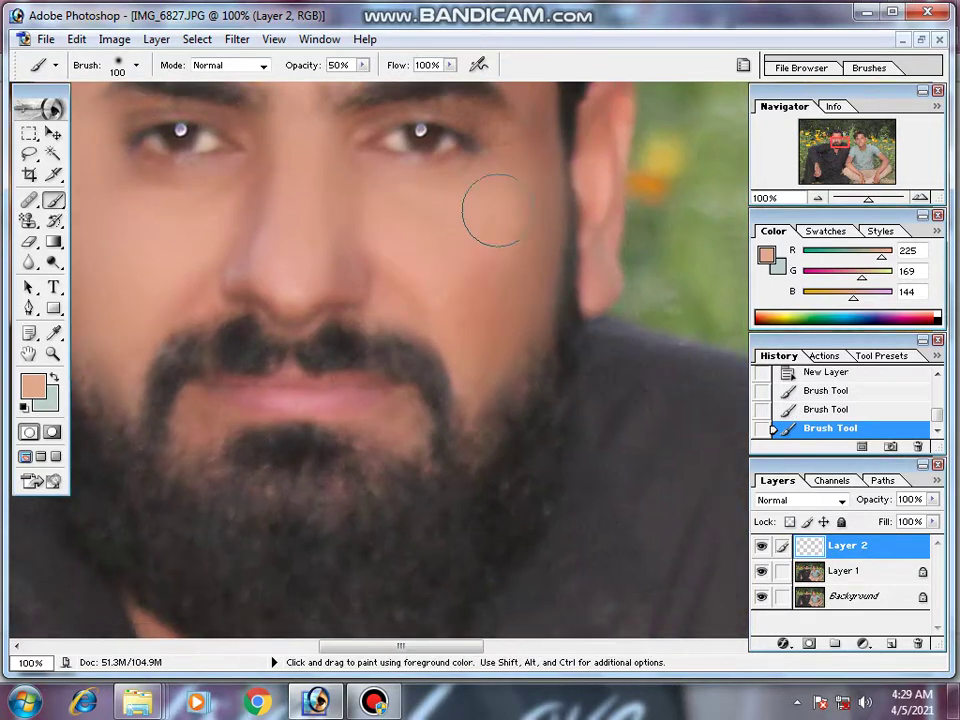
mouse_move(498, 260)
left_mouse_down()
mouse_move(414, 274)
mouse_move(549, 184)
mouse_move(550, 483)
left_mouse_up()
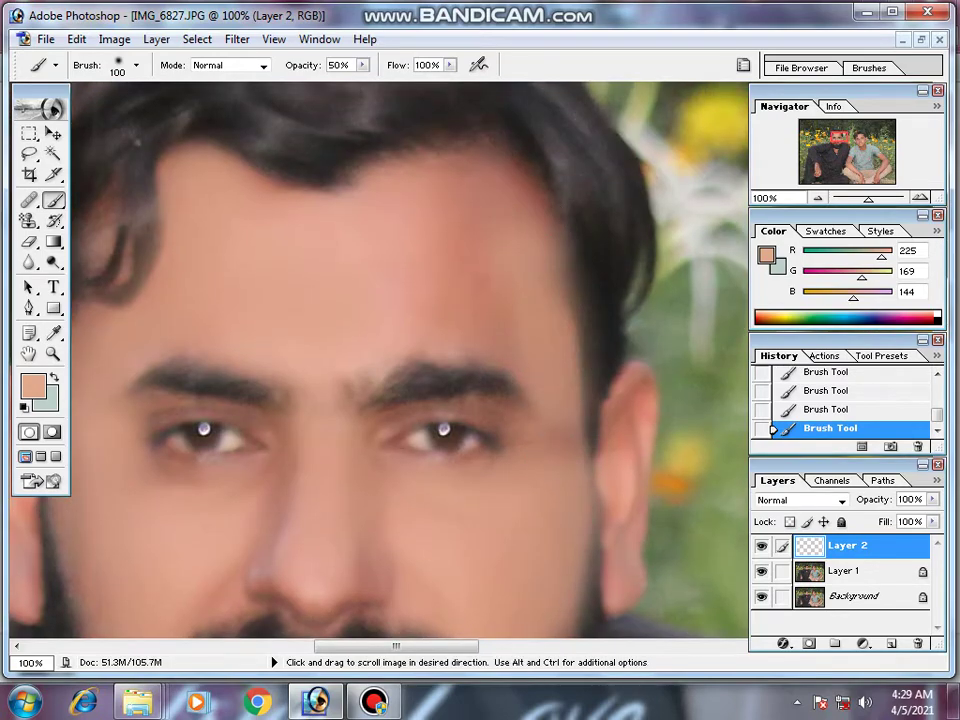
left_click_drag(531, 240, 641, 60)
left_click_drag(295, 535, 332, 553)
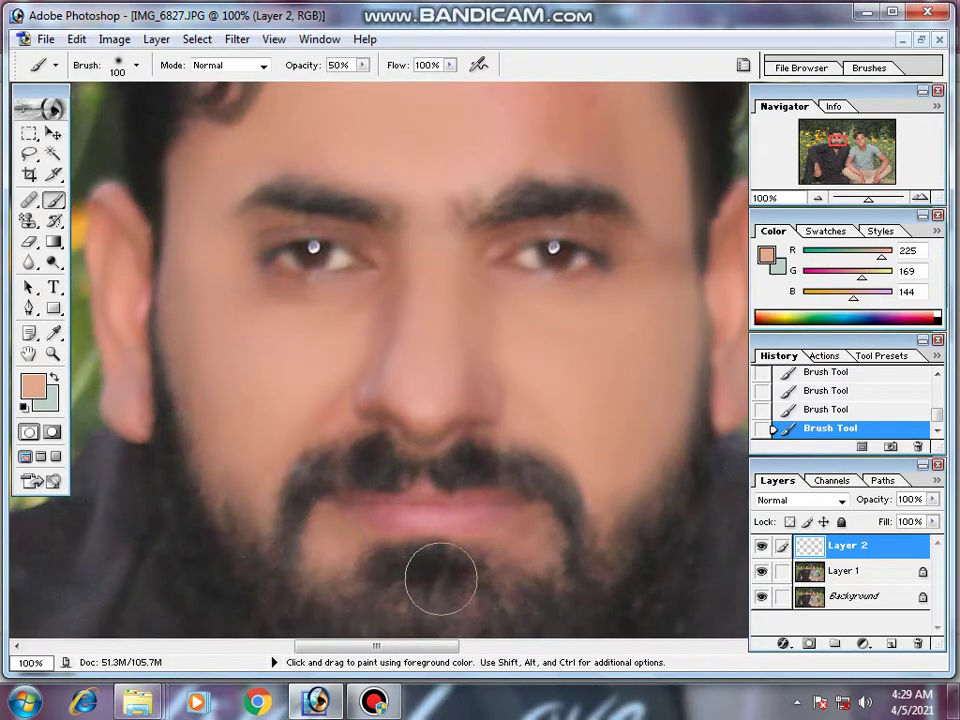
left_click_drag(257, 451, 360, 465)
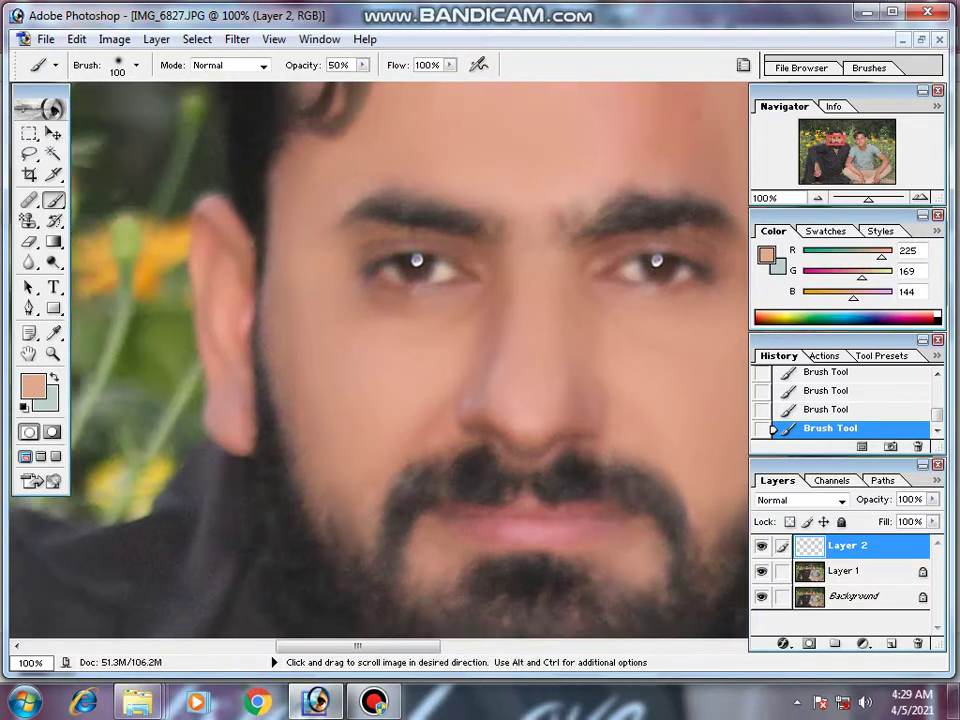
mouse_move(214, 274)
left_mouse_down()
mouse_move(215, 390)
mouse_move(245, 80)
left_mouse_up()
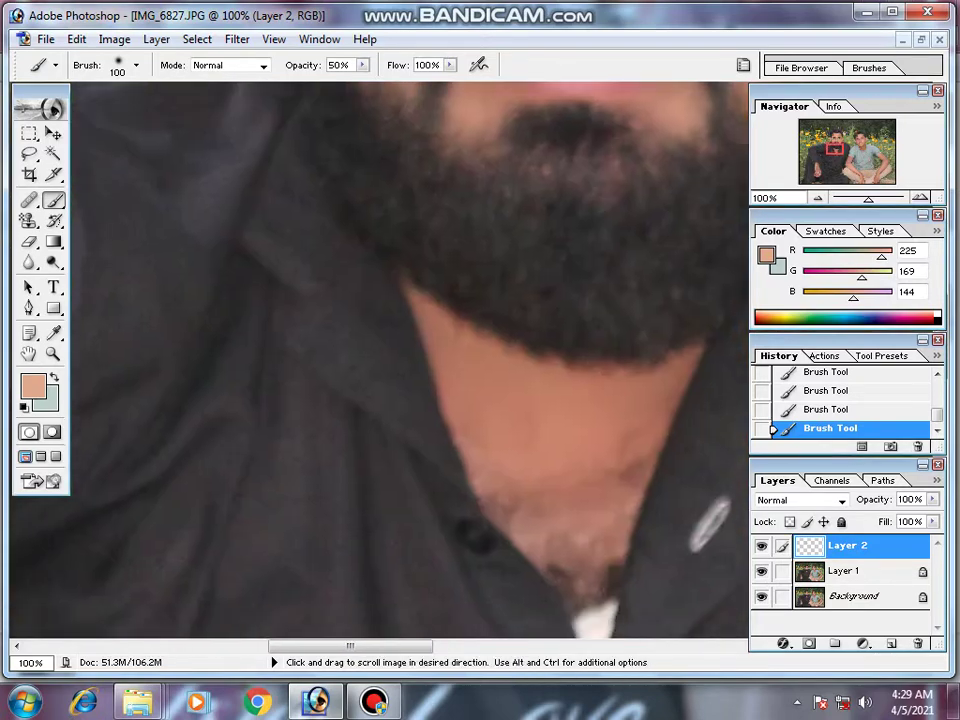
mouse_move(559, 532)
left_mouse_down()
mouse_move(604, 489)
mouse_move(621, 414)
left_mouse_up()
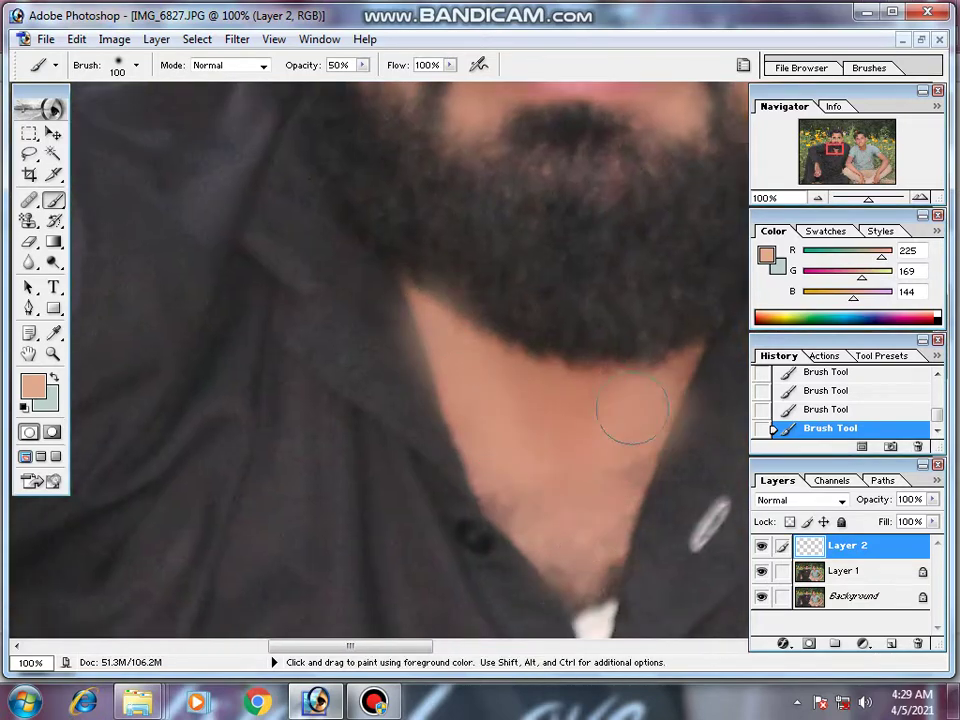
key("ctrl+minus")
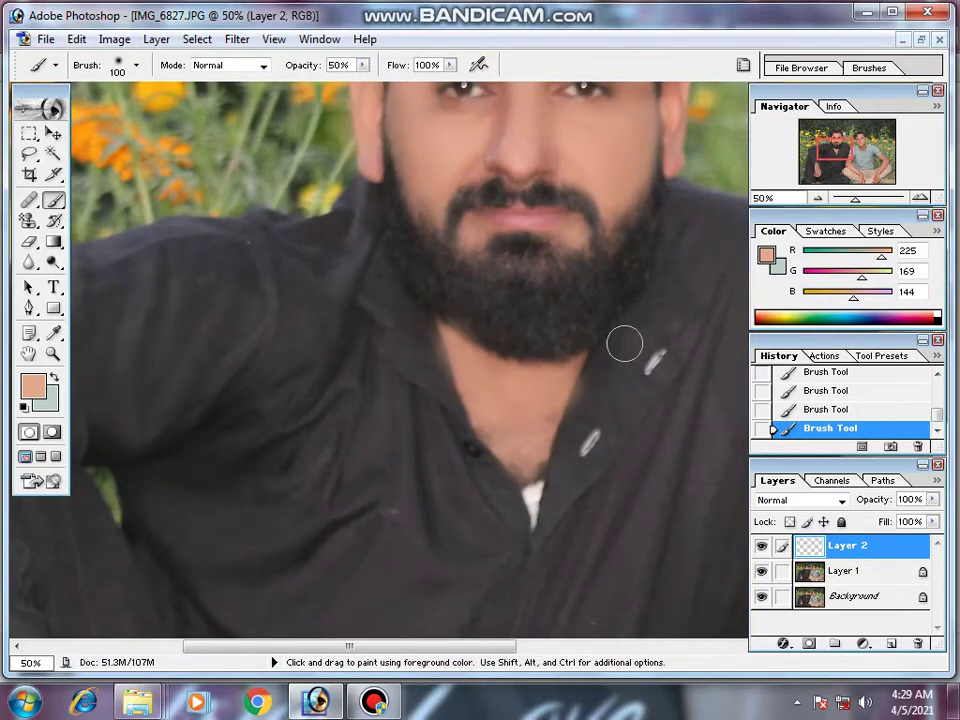
Step: Move to the young man's face and set the brush Master Diameter to 114 px
mouse_move(623, 343)
left_mouse_down()
mouse_move(343, 383)
mouse_move(103, 460)
left_mouse_up()
right_click(515, 258)
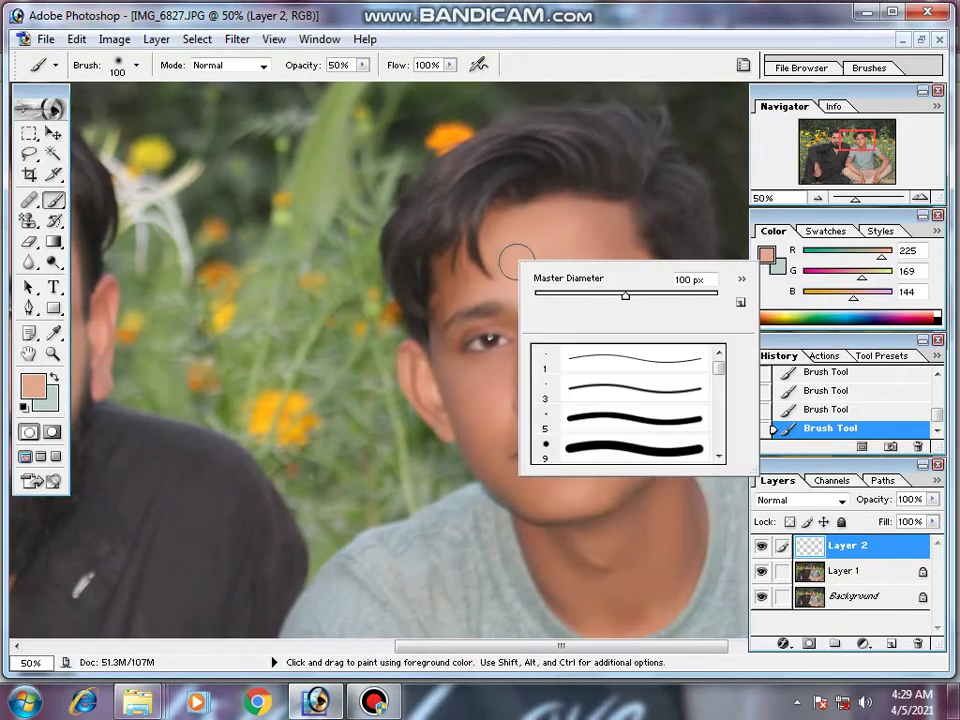
left_click_drag(625, 295, 631, 295)
key("Return")
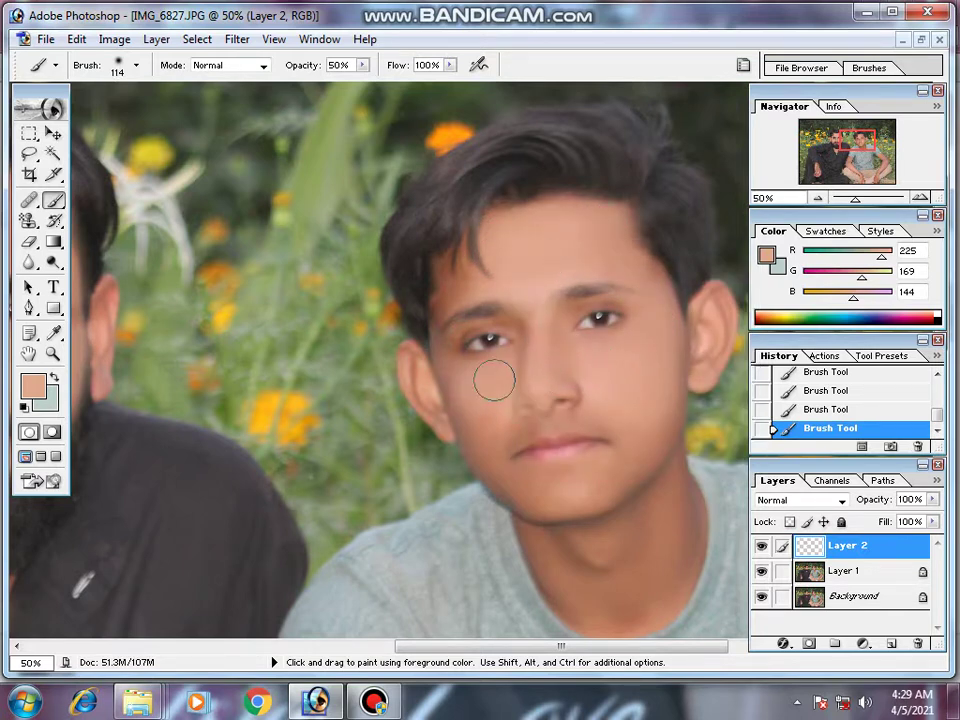
Step: Paint skin tone along his chin, jaw and neck, then view the whole photo
mouse_move(514, 450)
left_mouse_down()
mouse_move(600, 482)
mouse_move(530, 355)
left_mouse_up()
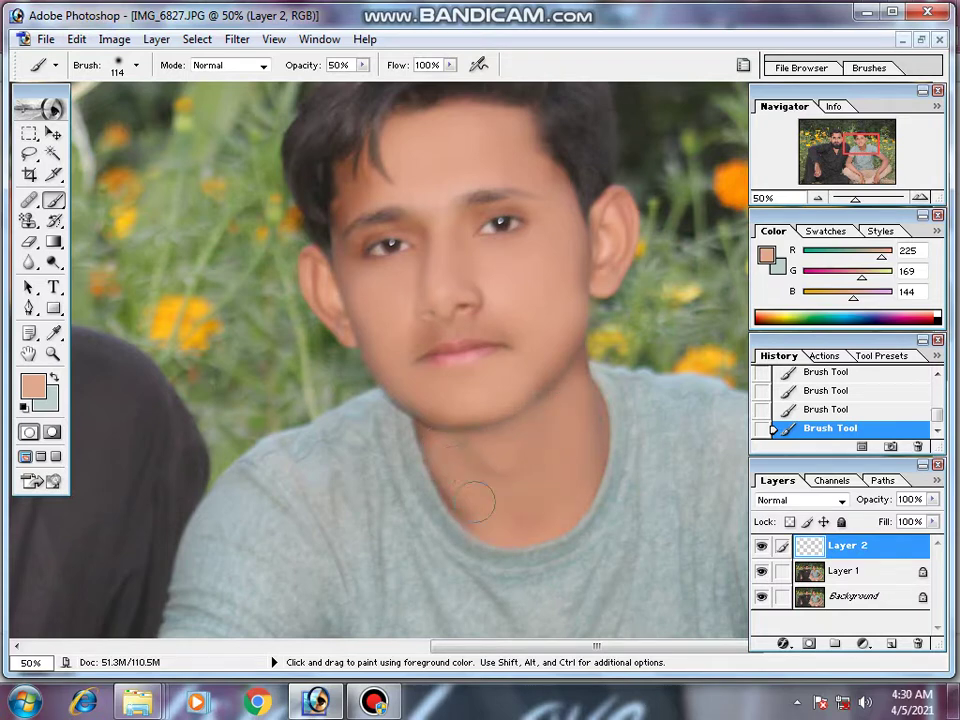
mouse_move(475, 506)
left_mouse_down()
mouse_move(574, 486)
mouse_move(534, 636)
left_mouse_up()
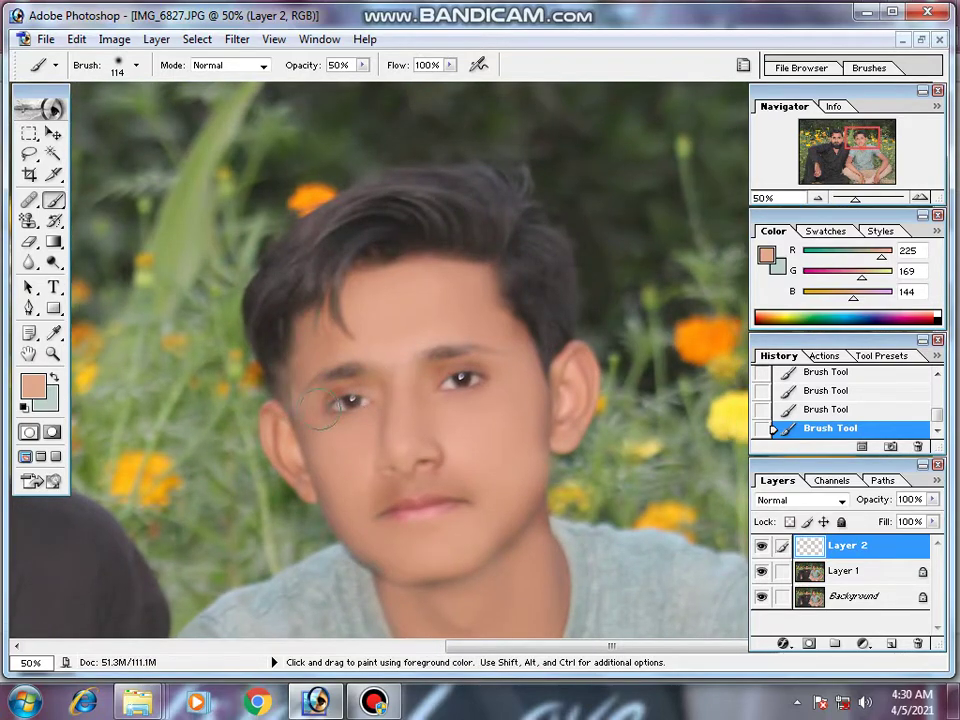
left_click_drag(322, 408, 282, 293)
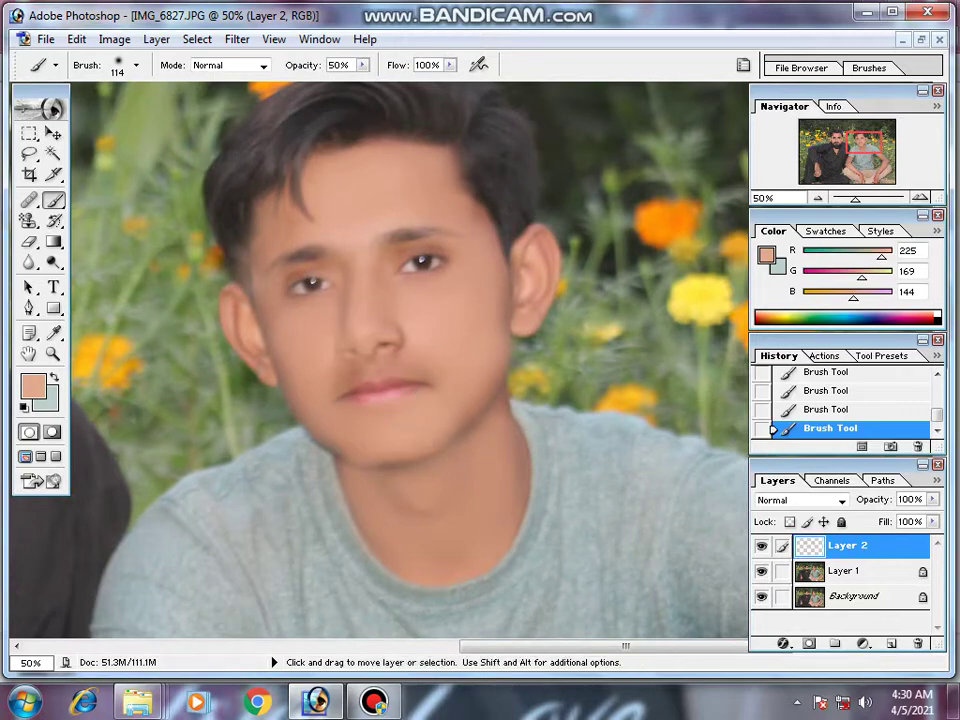
key("ctrl+minus")
key("ctrl+minus")
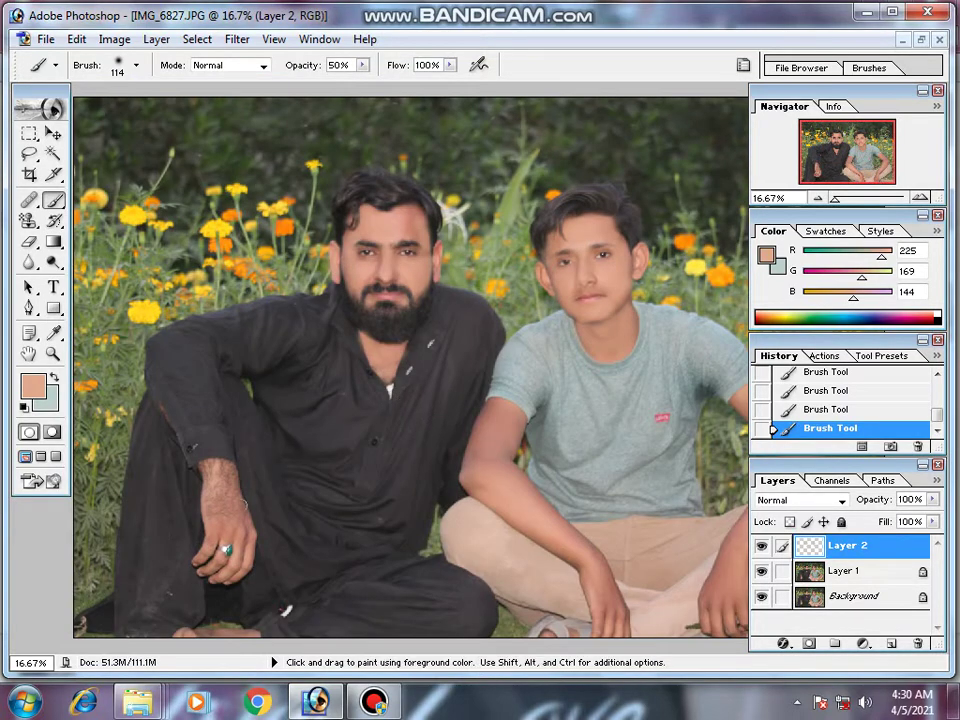
Step: Enlarge the brush to 157 px and paint skin tone over the young man's arms and hands
key("space")
key("ctrl")
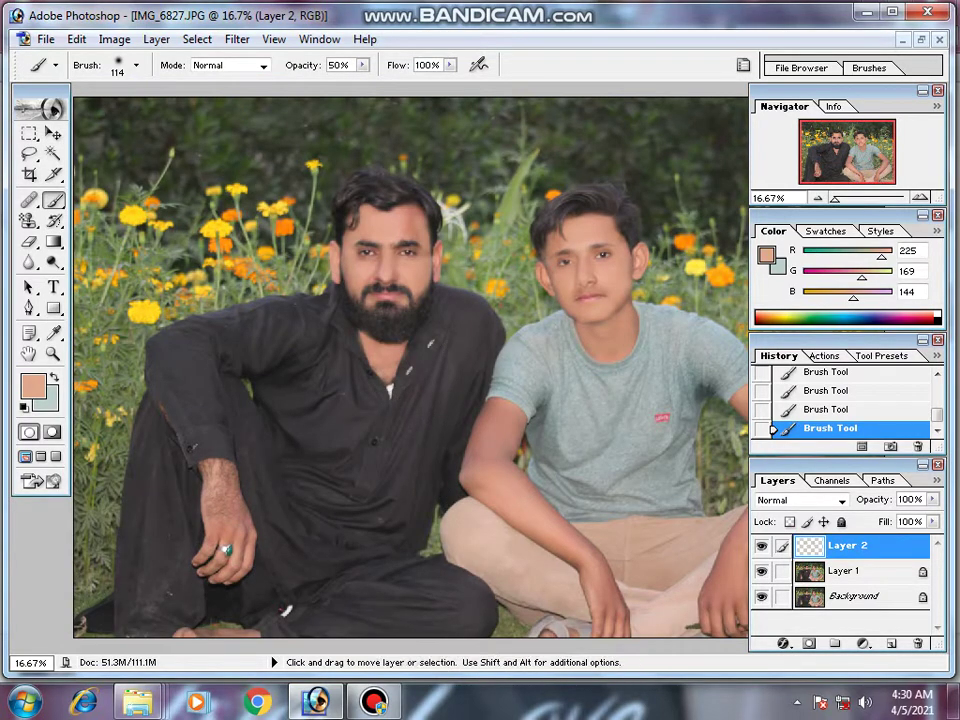
right_click(517, 441)
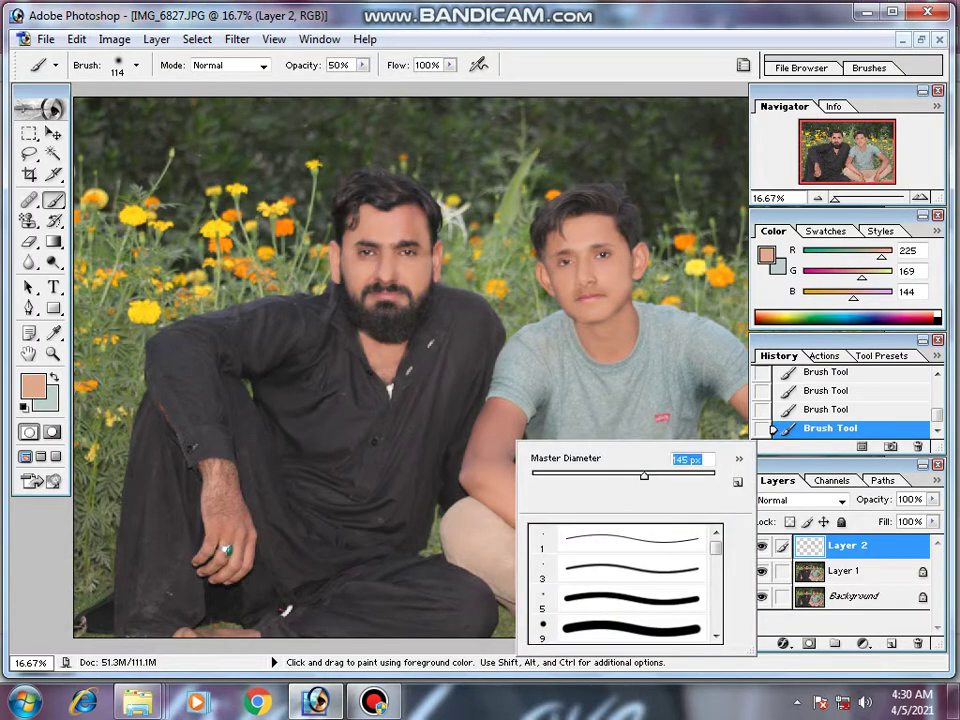
left_click(494, 447)
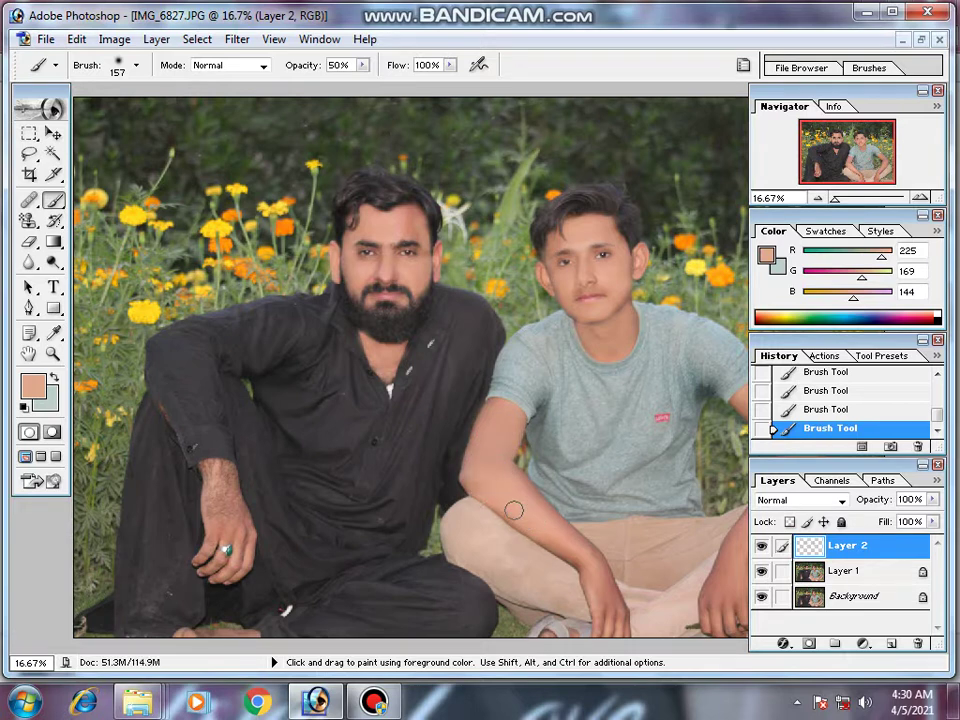
left_click_drag(531, 516, 613, 588)
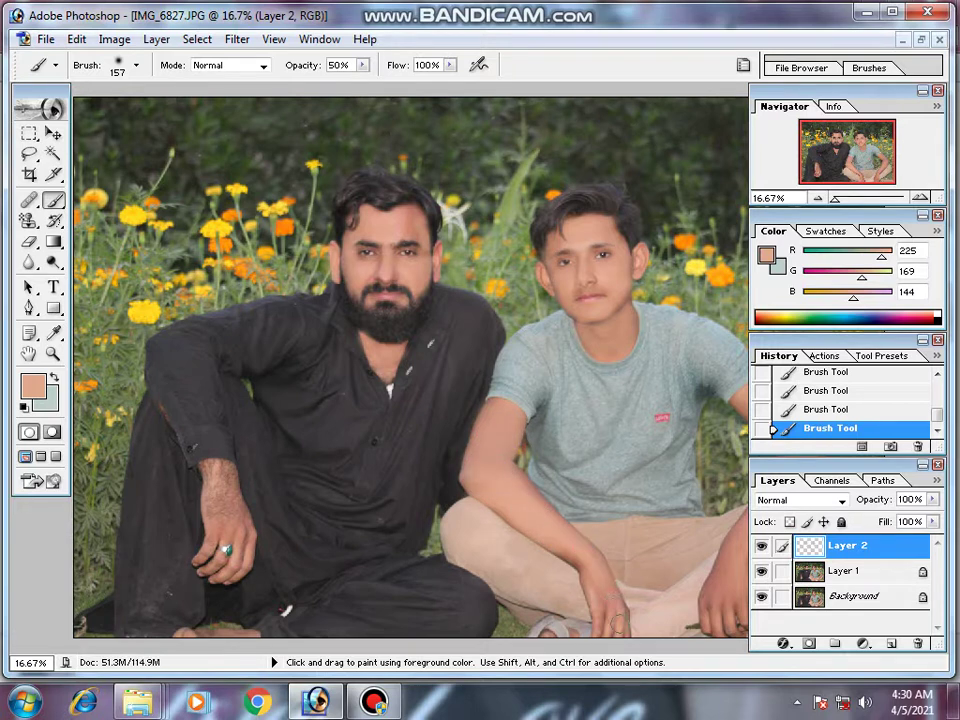
key("space")
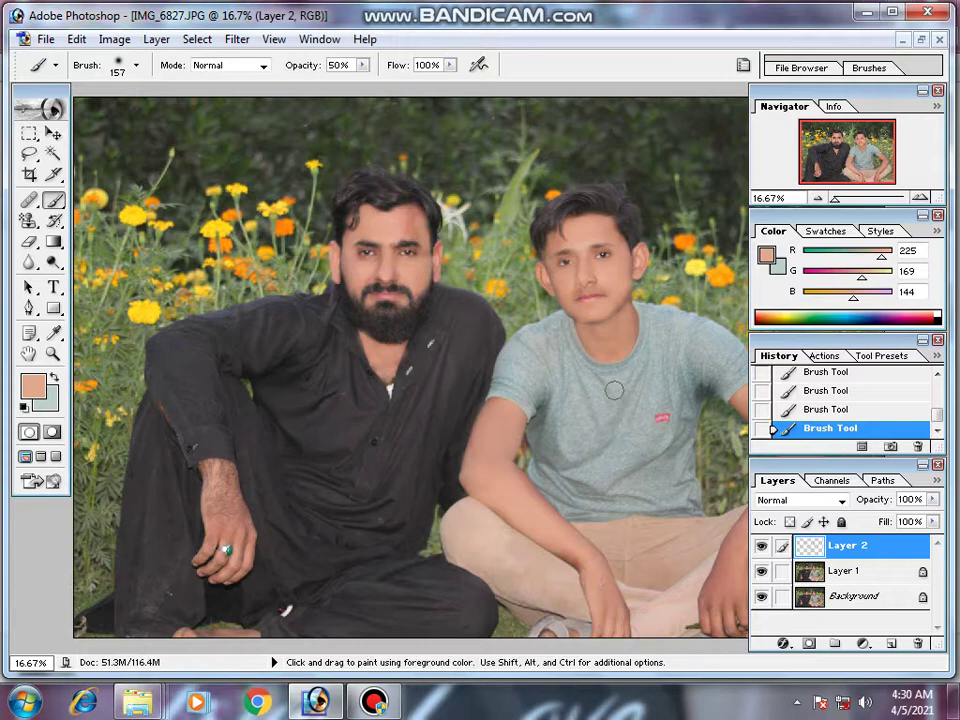
key("ctrl")
left_click(440, 370)
left_click_drag(596, 339, 251, 339)
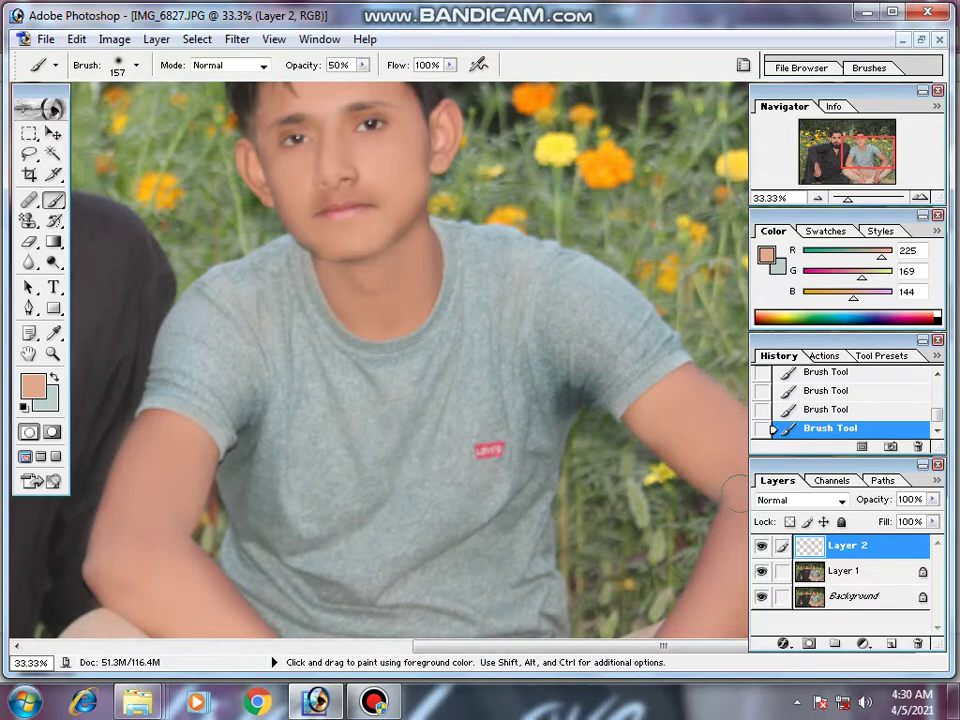
left_click_drag(740, 550, 720, 602)
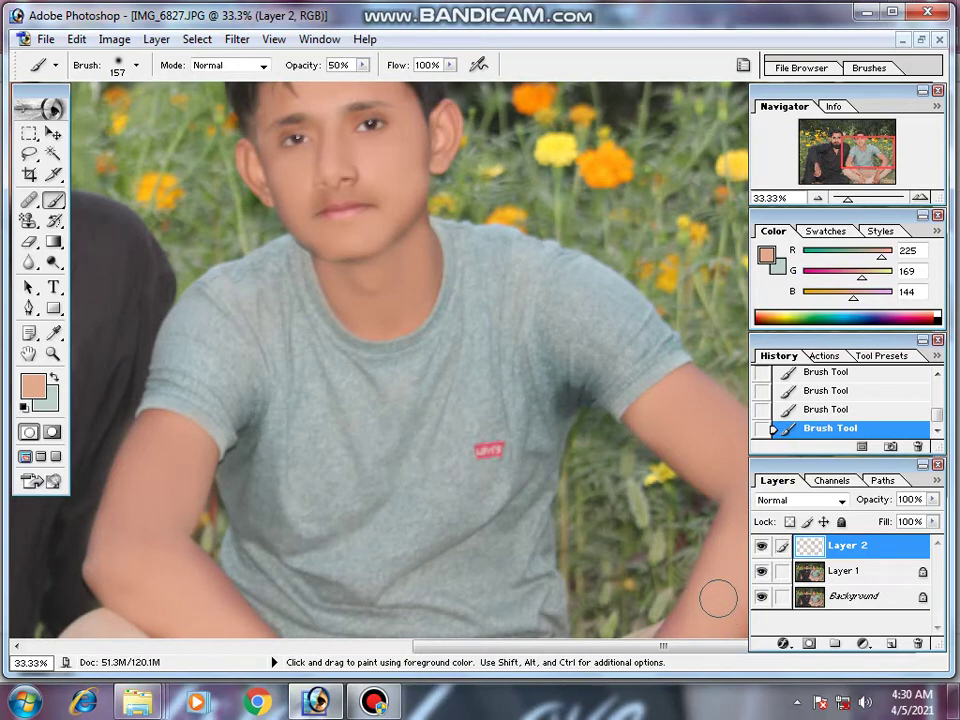
key("ctrl+minus")
key("ctrl+minus")
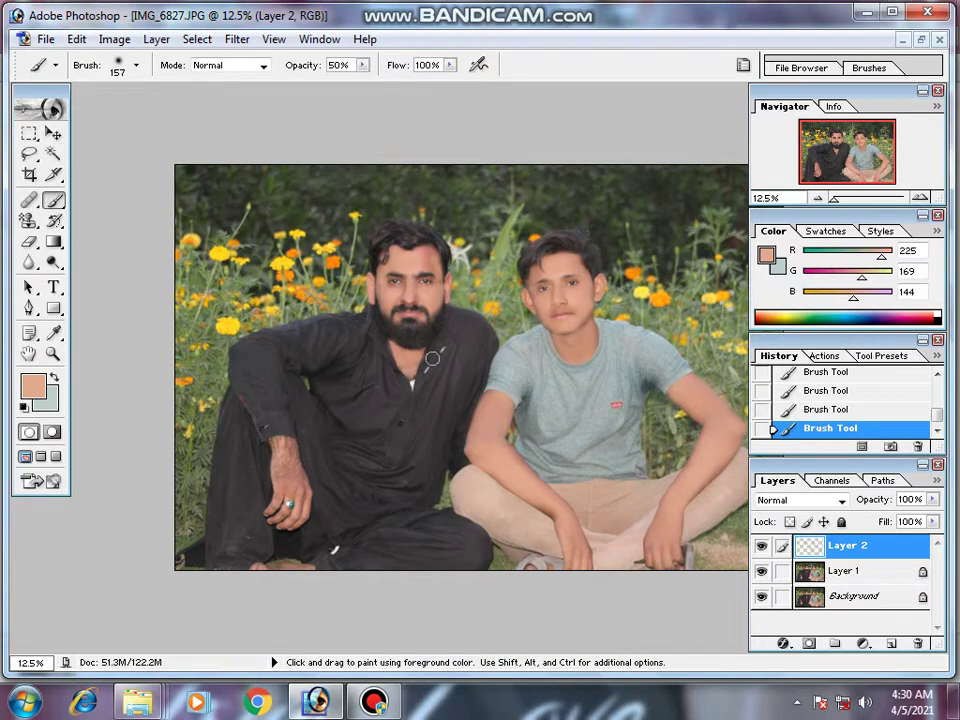
Step: Switch to the Move tool and start entering Layer 2's opacity with number keys
key("v")
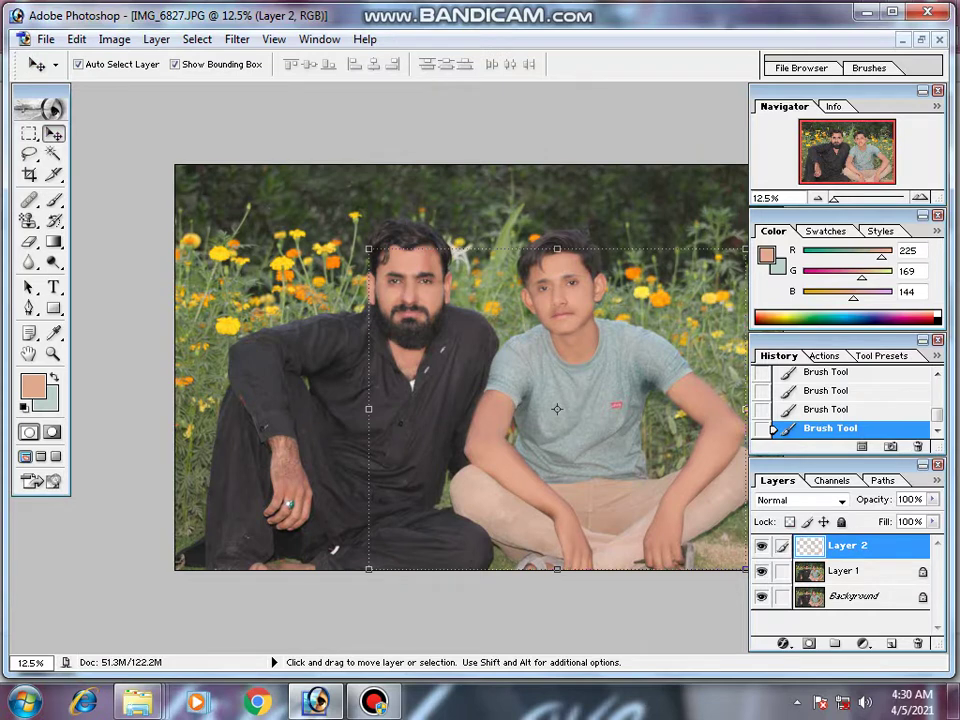
key("1")
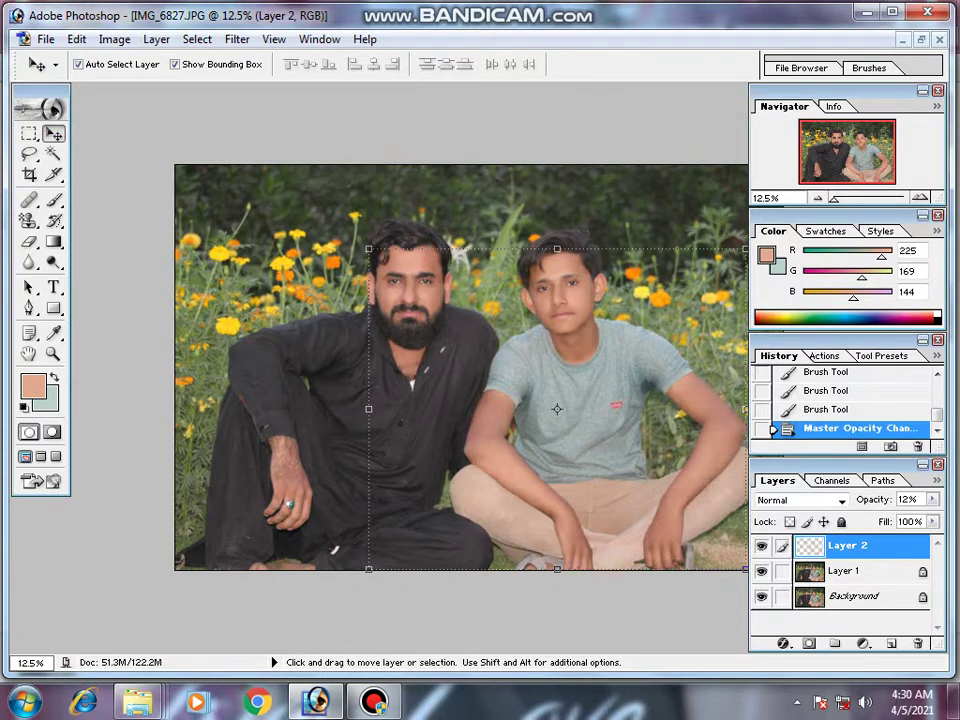
Step: Set Layer 2's opacity to 54% with the number keys
key("5")
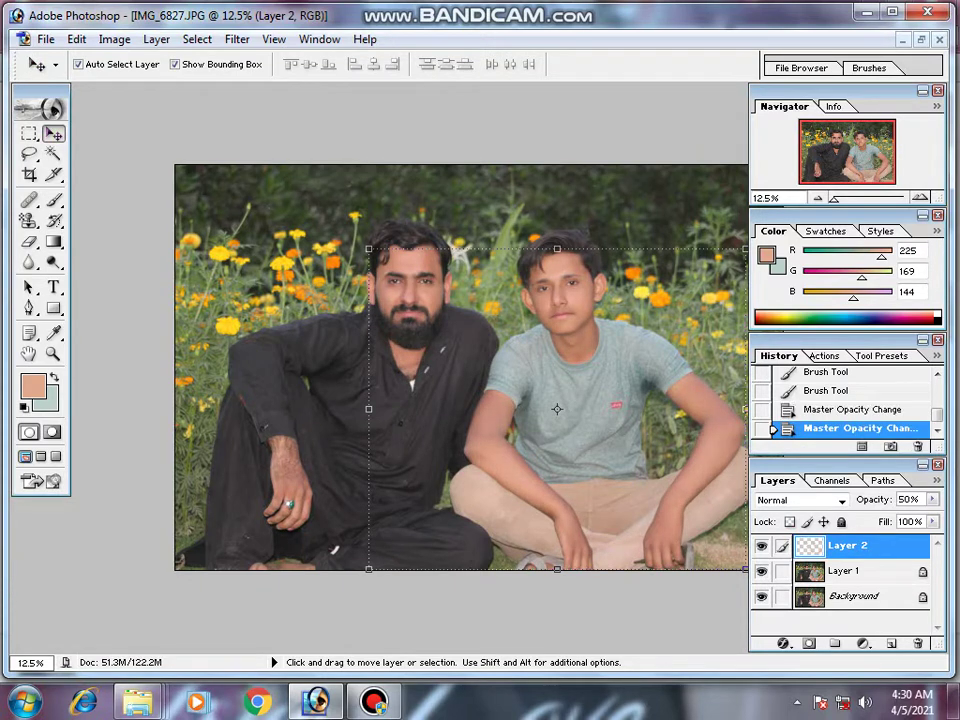
key("6")
key("7")
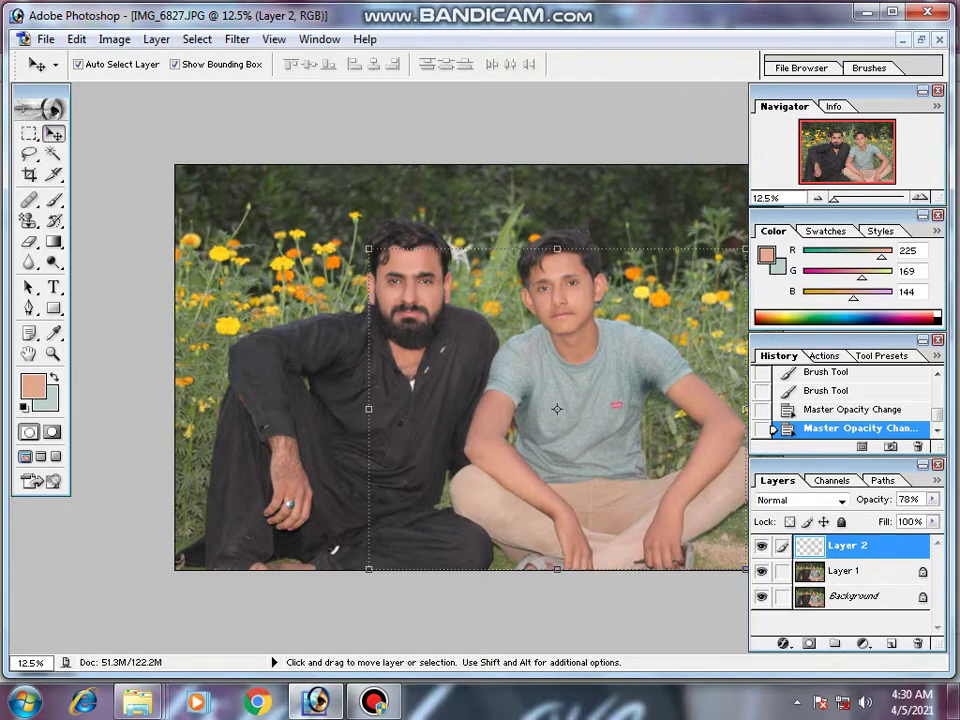
key("5")
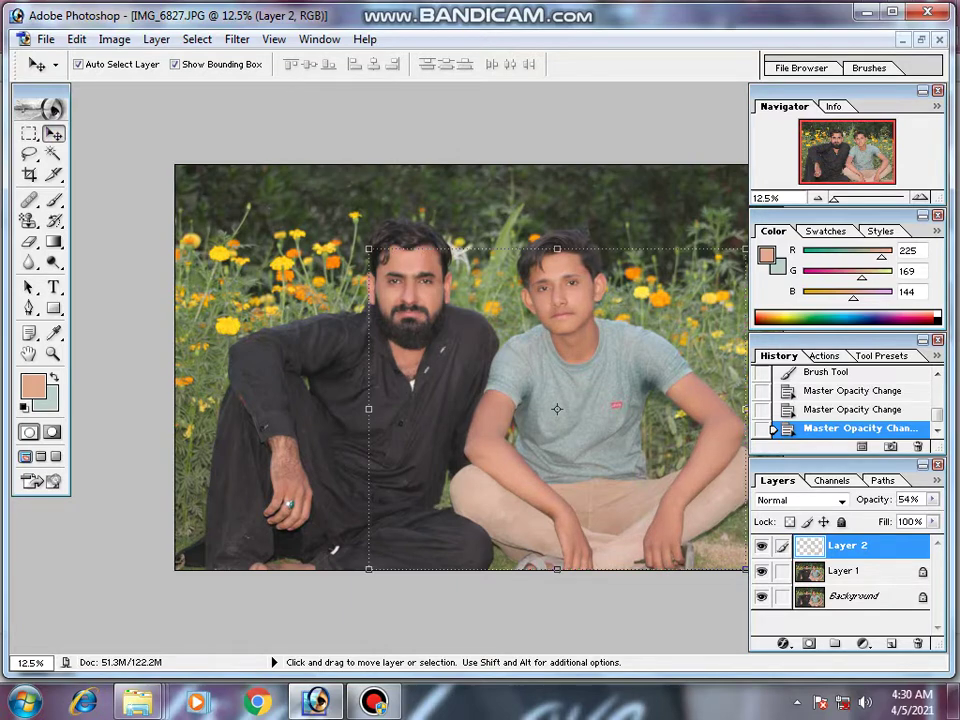
Step: Zoom in and centre the view on the bearded man's face
left_click(557, 408)
key("ctrl+plus")
key("ctrl+plus")
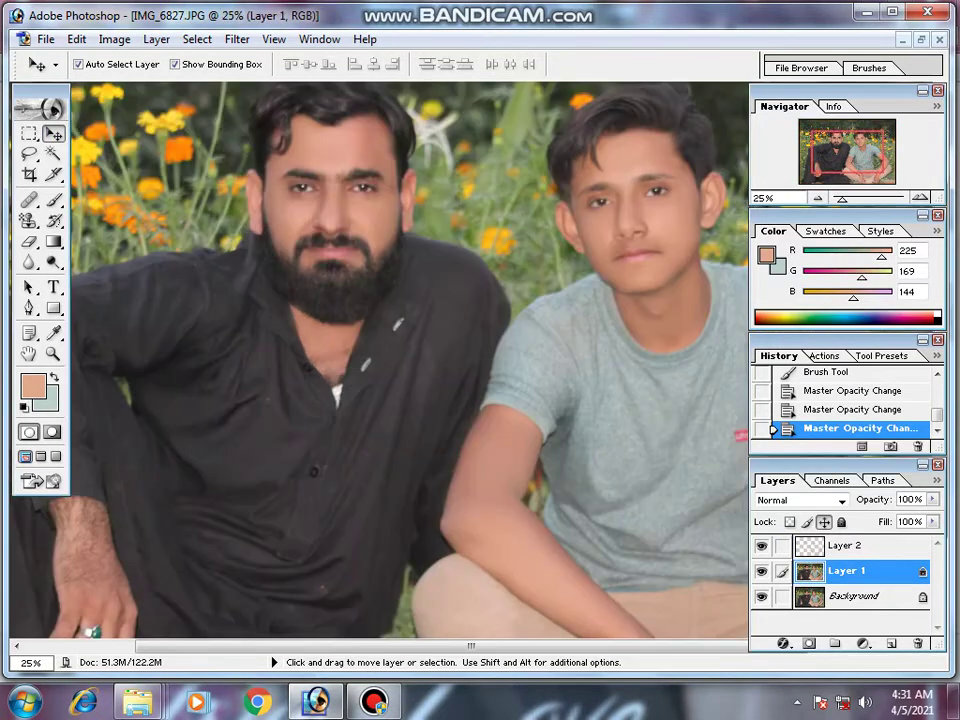
key("ctrl+plus")
key("ctrl+plus")
key("ctrl+plus")
left_click_drag(300, 250, 500, 550)
left_click_drag(400, 300, 485, 465)
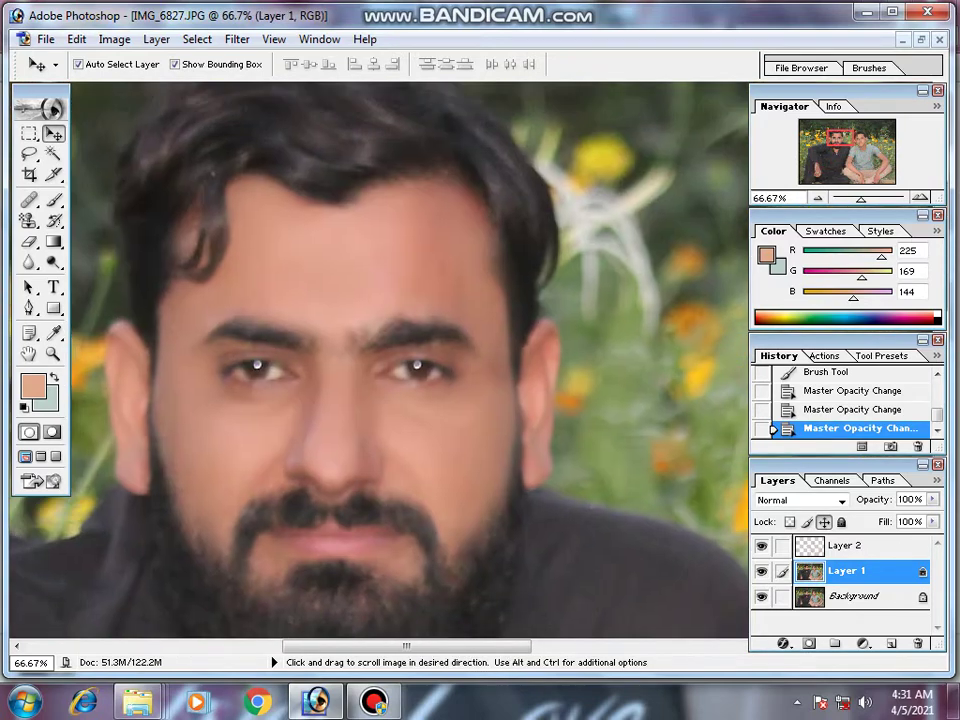
Step: Use the Eraser on Layer 2 with a 56 px master diameter
left_click(29, 242)
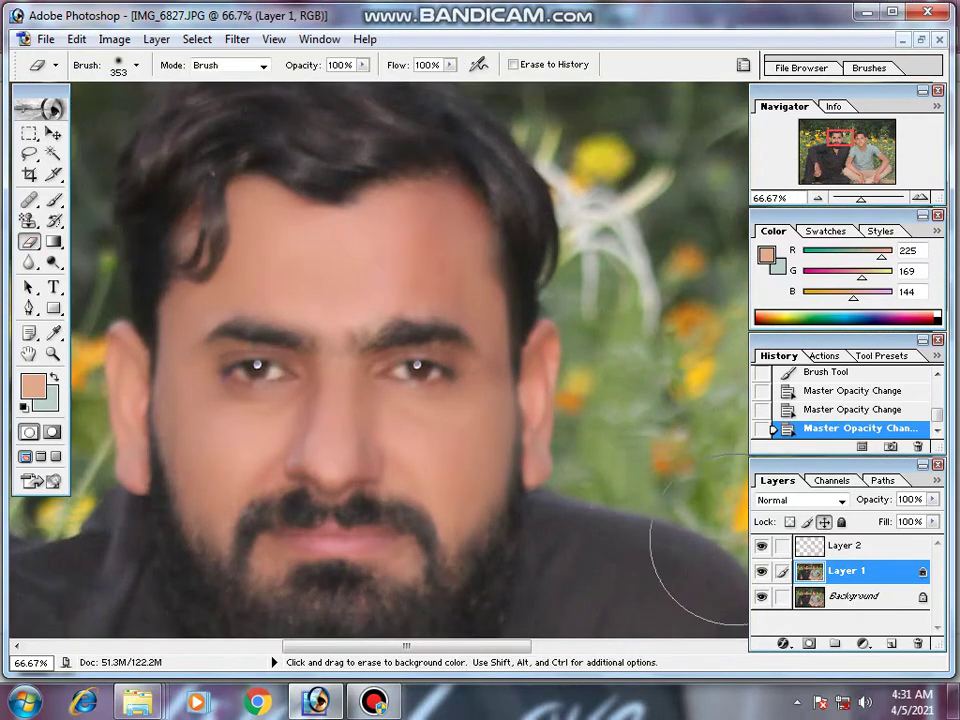
key("alt+bracketright")
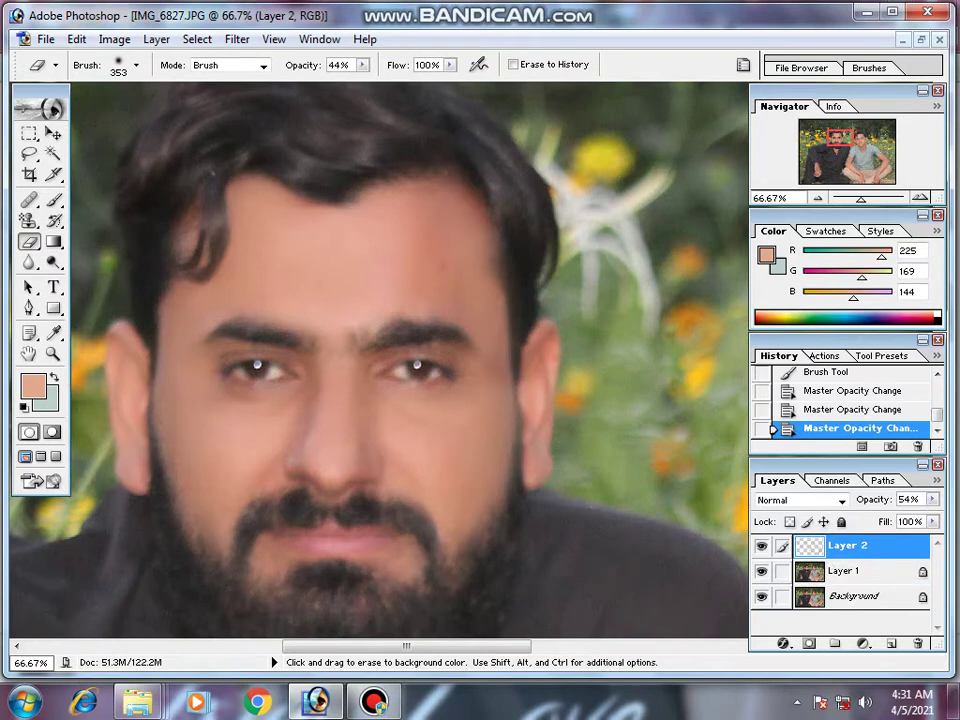
key("alt+bracketleft")
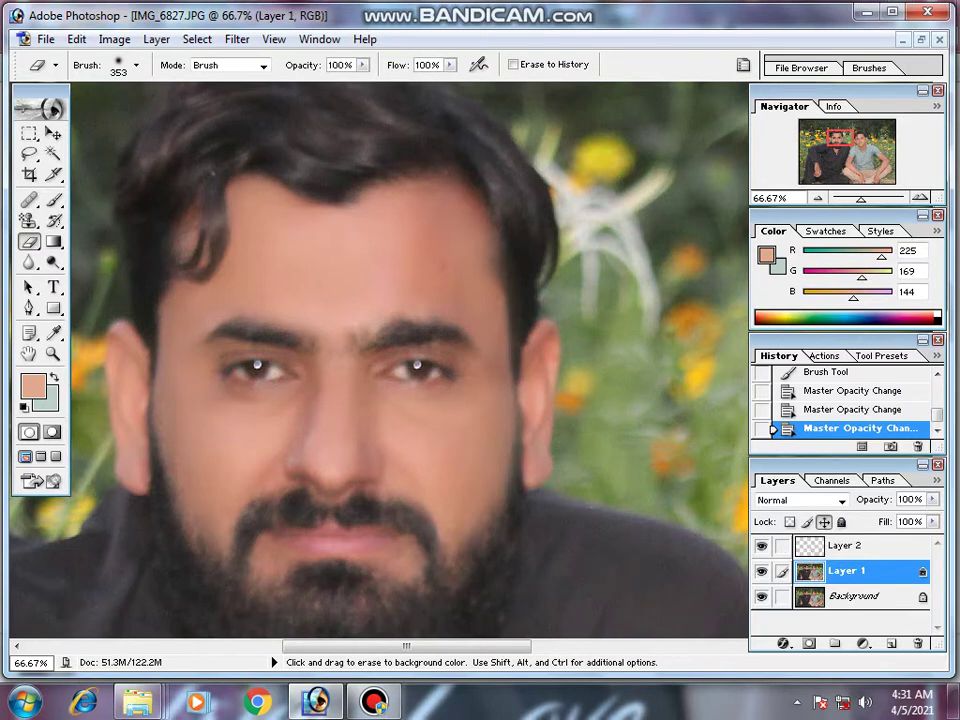
key("alt+bracketright")
right_click(242, 358)
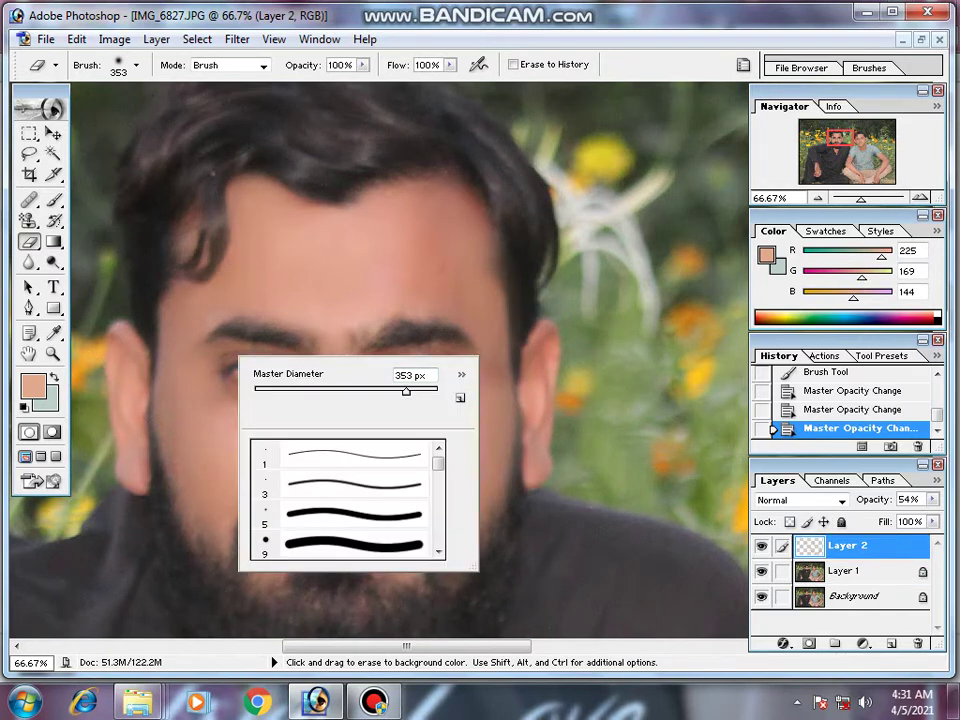
scroll(242, 358, "down", 3)
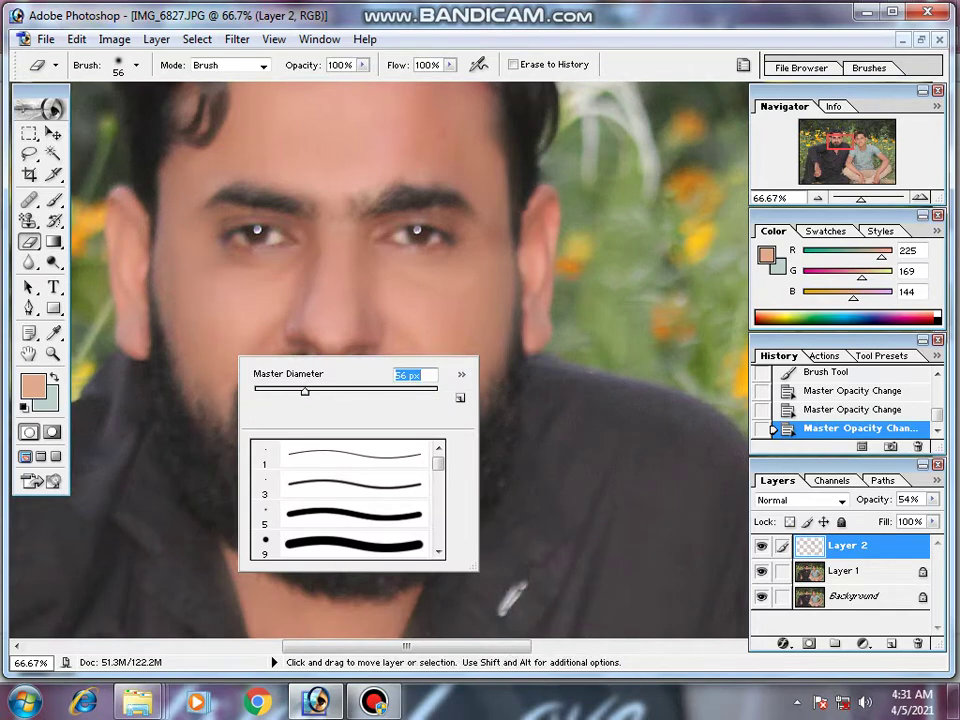
key("ctrl+plus")
type("56")
key("Return")
Step: Erase Layer 2's paint over the bearded man's face, cheek, forehead and eyebrows
left_click(140, 97)
left_click(140, 97)
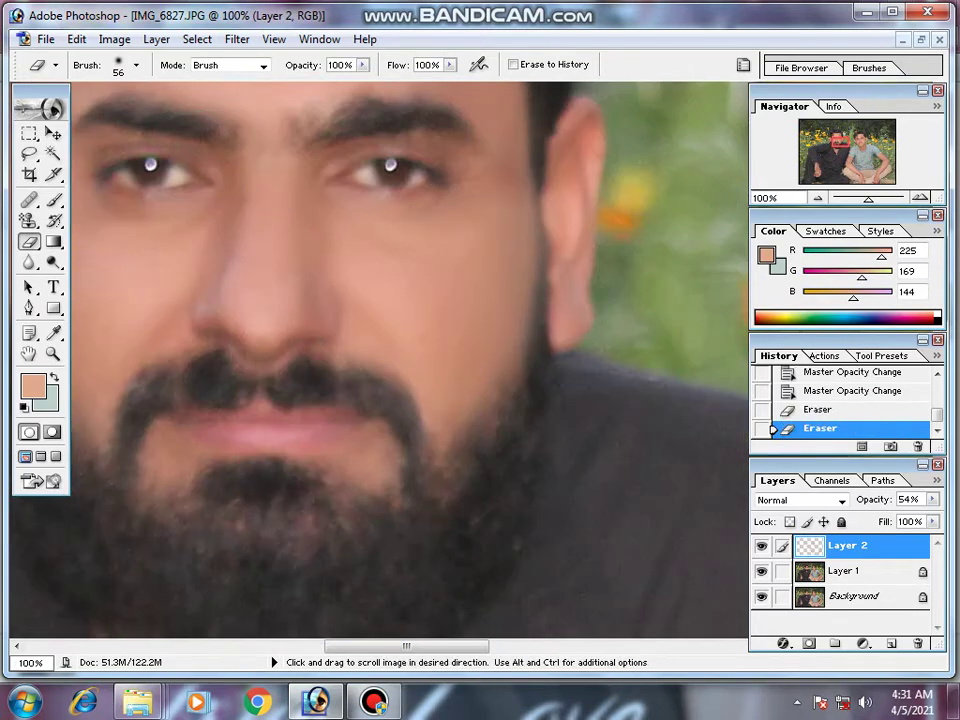
left_click_drag(138, 169, 199, 196)
left_click(178, 150)
left_click_drag(178, 150, 76, 164)
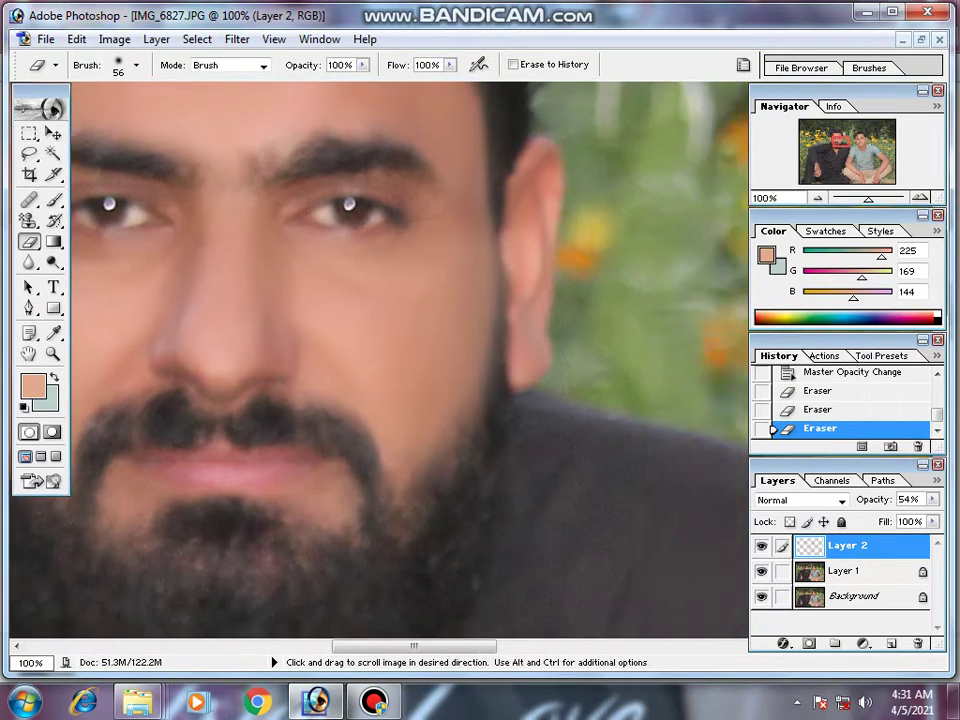
left_click(387, 178)
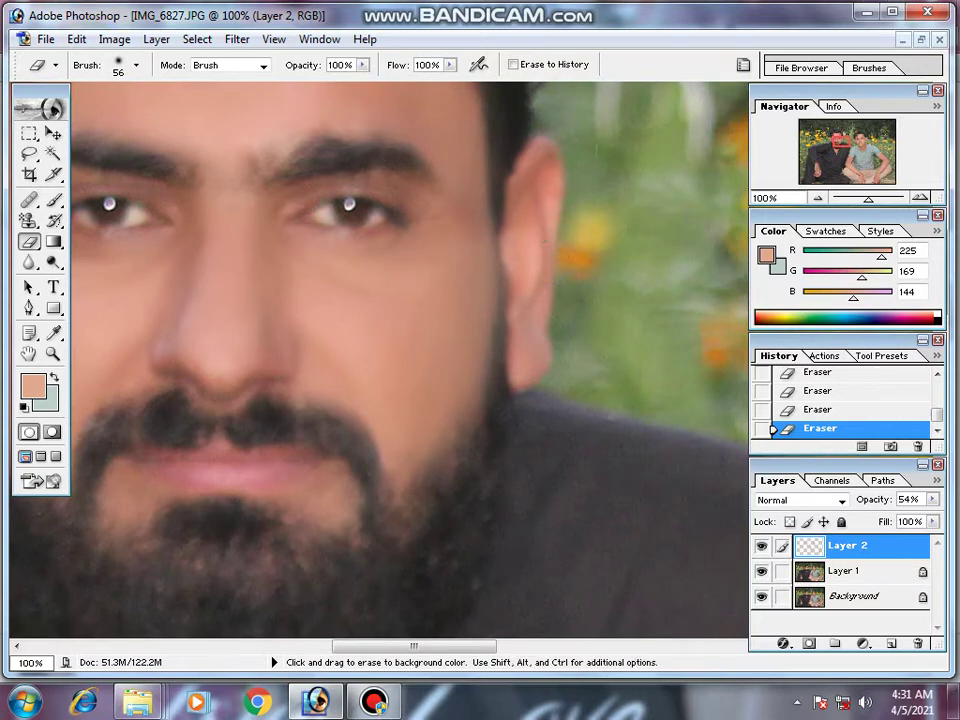
left_click_drag(566, 334, 690, 90)
left_click_drag(300, 300, 450, 310)
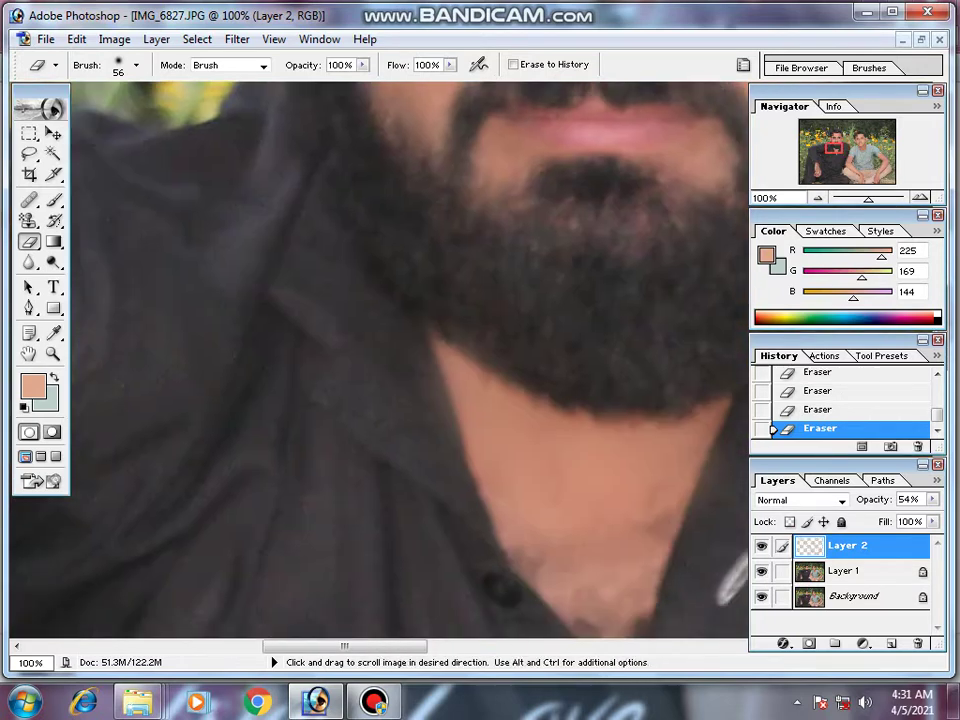
left_click_drag(283, 158, 423, 398)
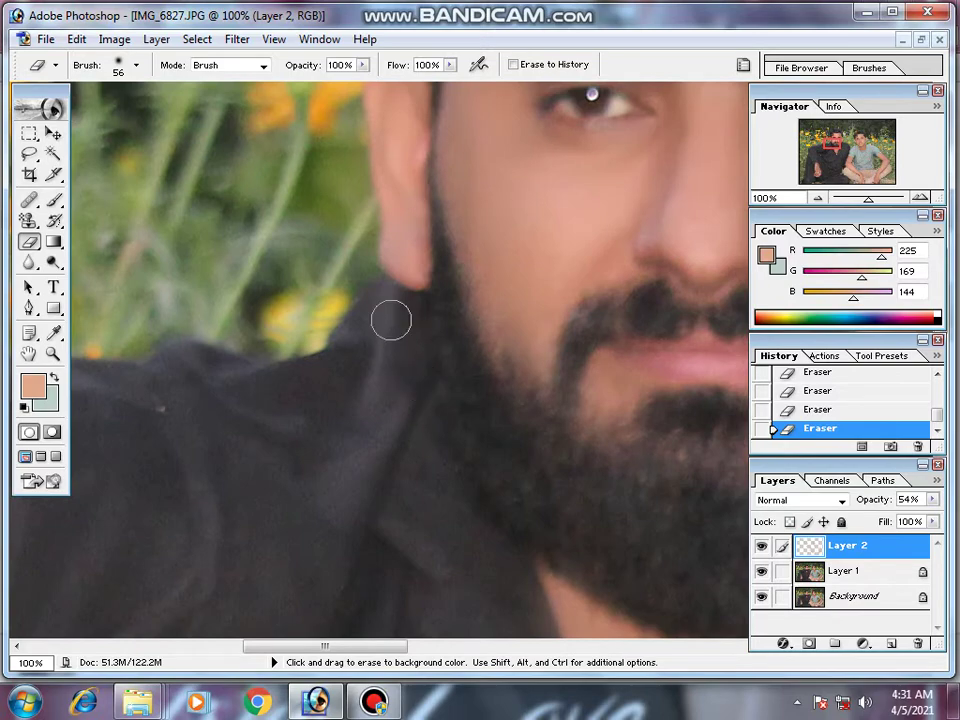
key("ctrl+minus")
key("ctrl+minus")
key("ctrl+minus")
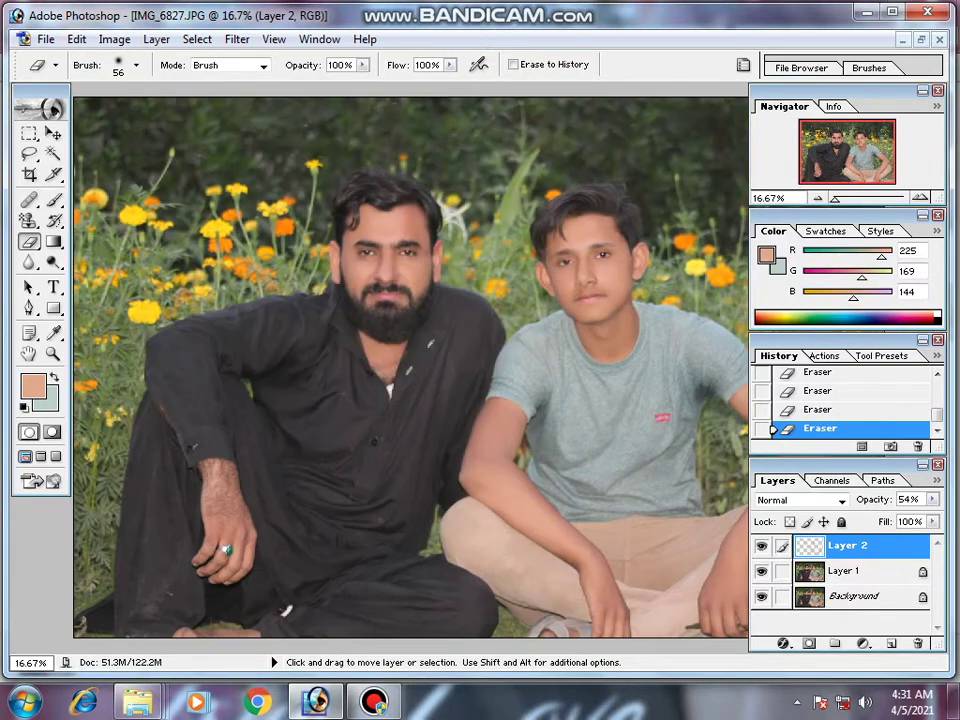
key("ctrl+minus")
Step: Zoom in to inspect the younger man's grey shirt and shoulder
key("ctrl")
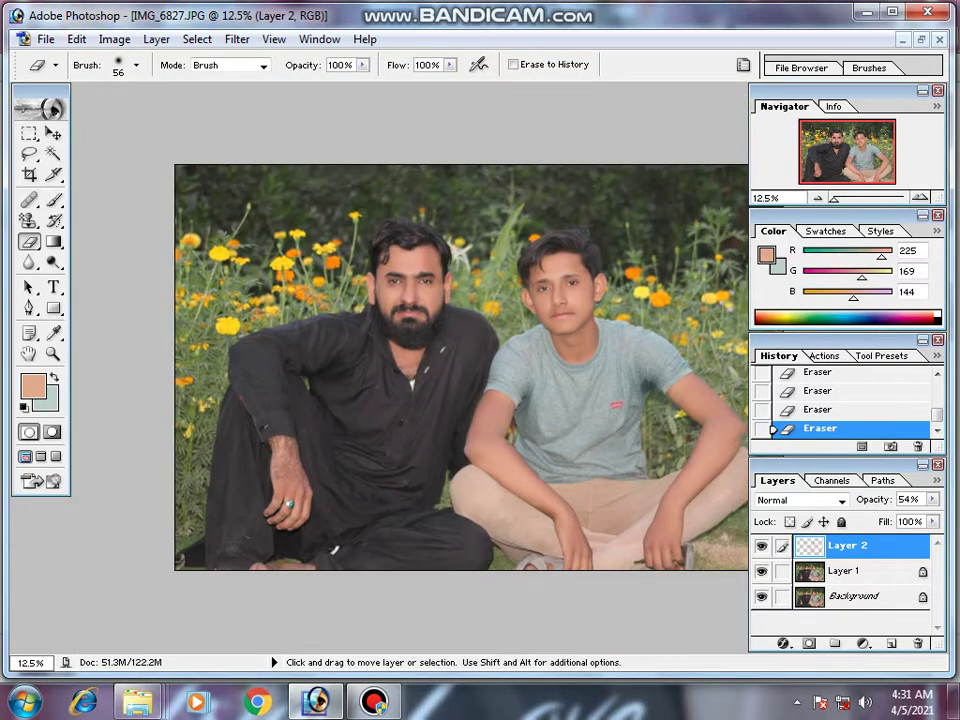
key("ctrl+plus")
key("ctrl+plus")
key("ctrl+plus")
key("ctrl+plus")
left_click_drag(500, 300, 250, 300)
key("ctrl+minus")
key("ctrl+minus")
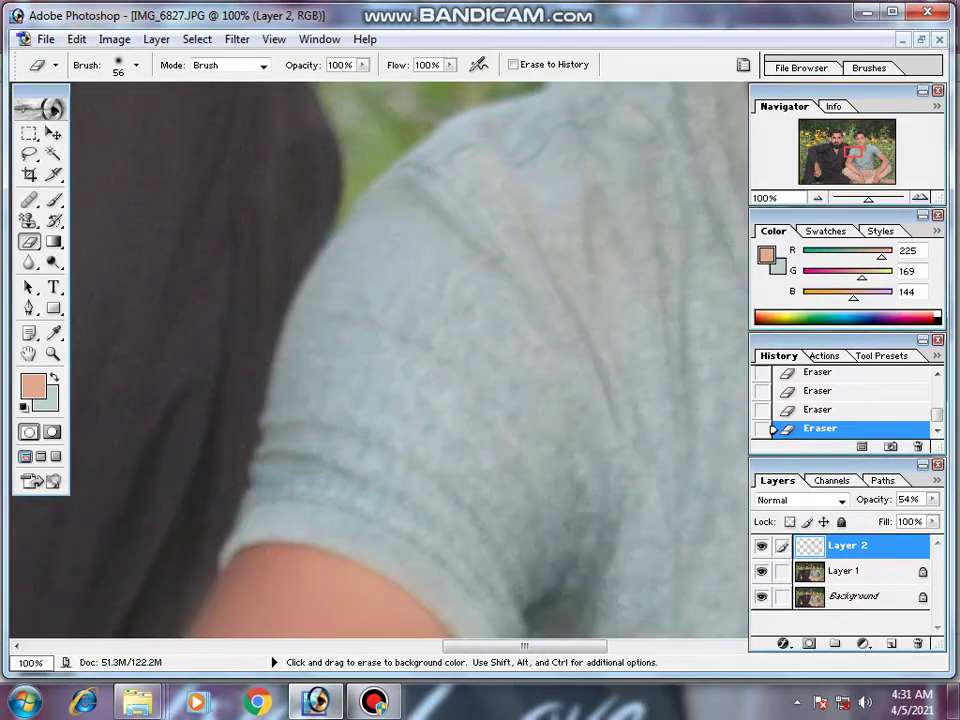
left_click_drag(400, 600, 400, 270)
left_click_drag(650, 450, 250, 350)
left_click_drag(600, 500, 300, 250)
Step: Follow the younger man's arm down to the elbow, then fit the image to the window
left_click_drag(500, 550, 300, 300)
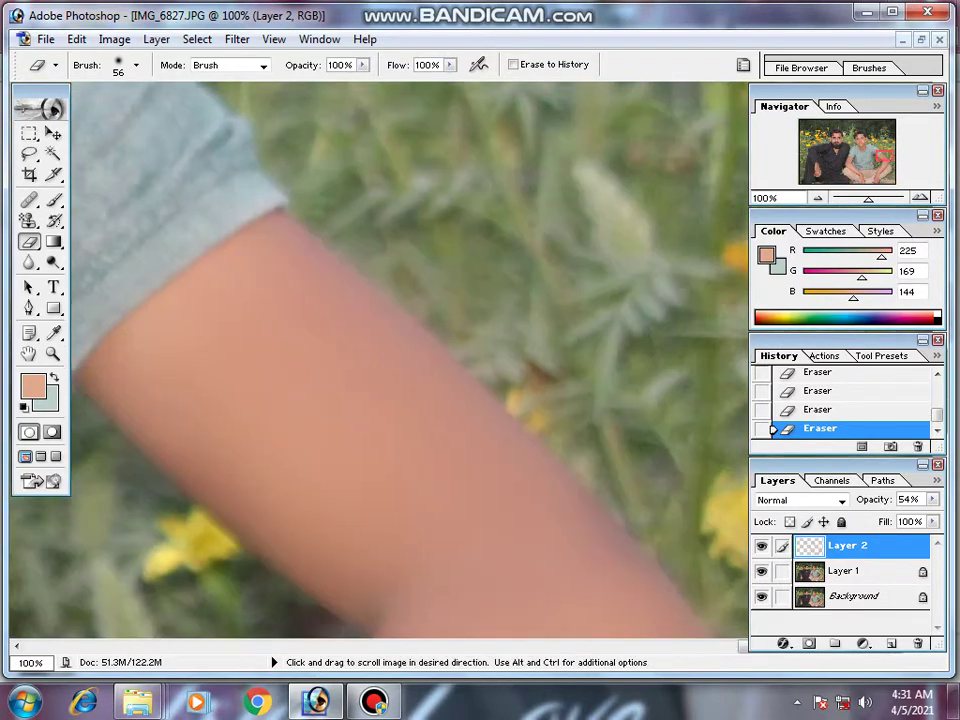
left_click_drag(500, 450, 289, 269)
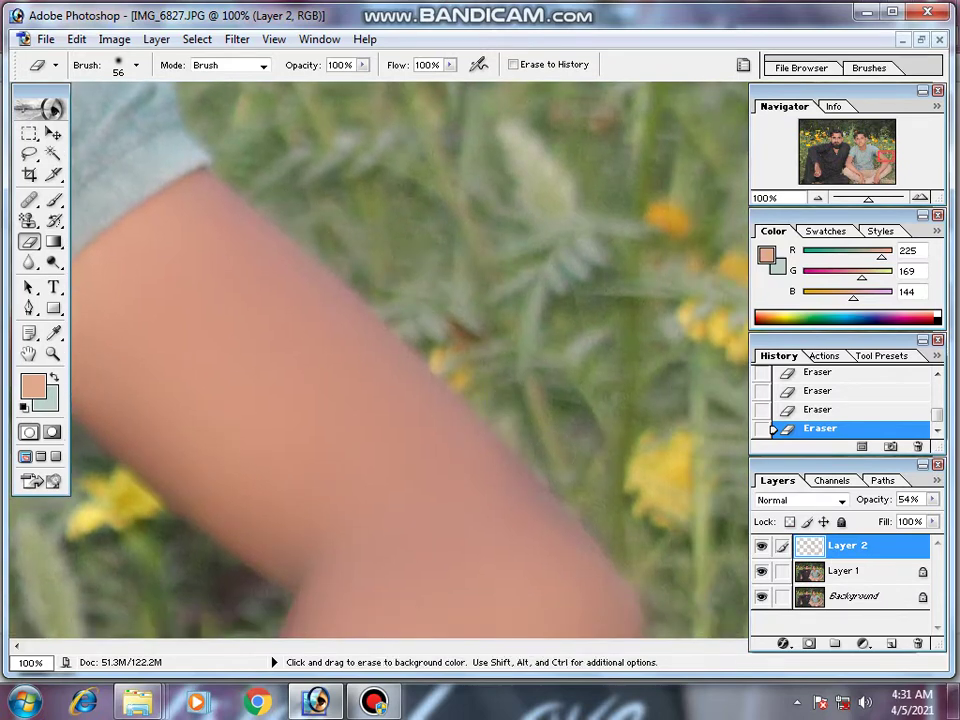
left_click_drag(374, 445, 374, 175)
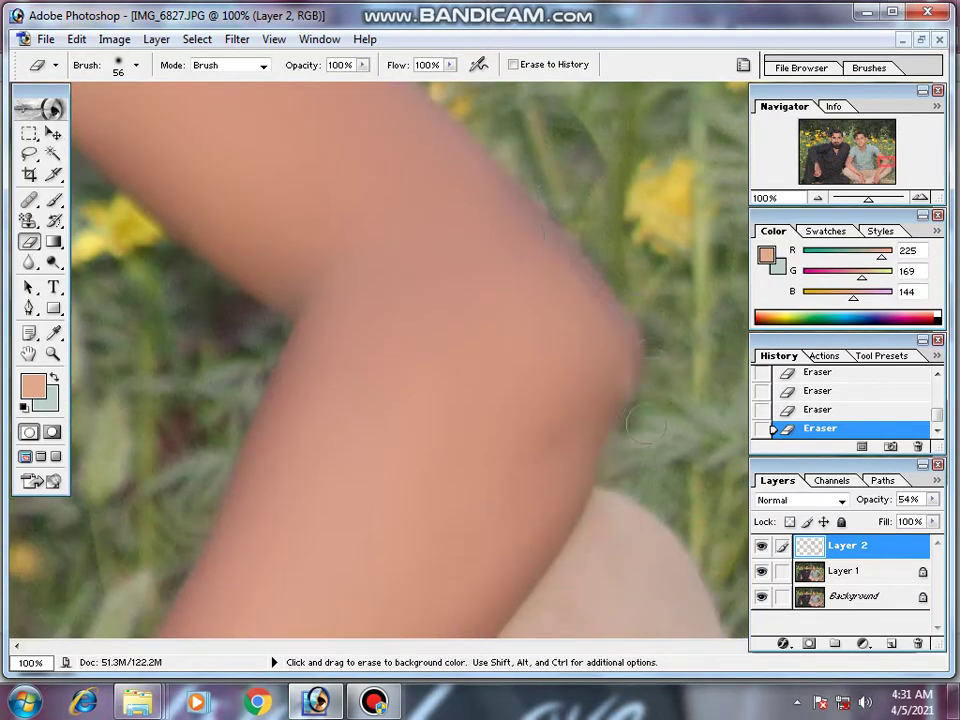
mouse_move(485, 290)
left_mouse_down()
mouse_move(515, 240)
mouse_move(495, 310)
left_mouse_up()
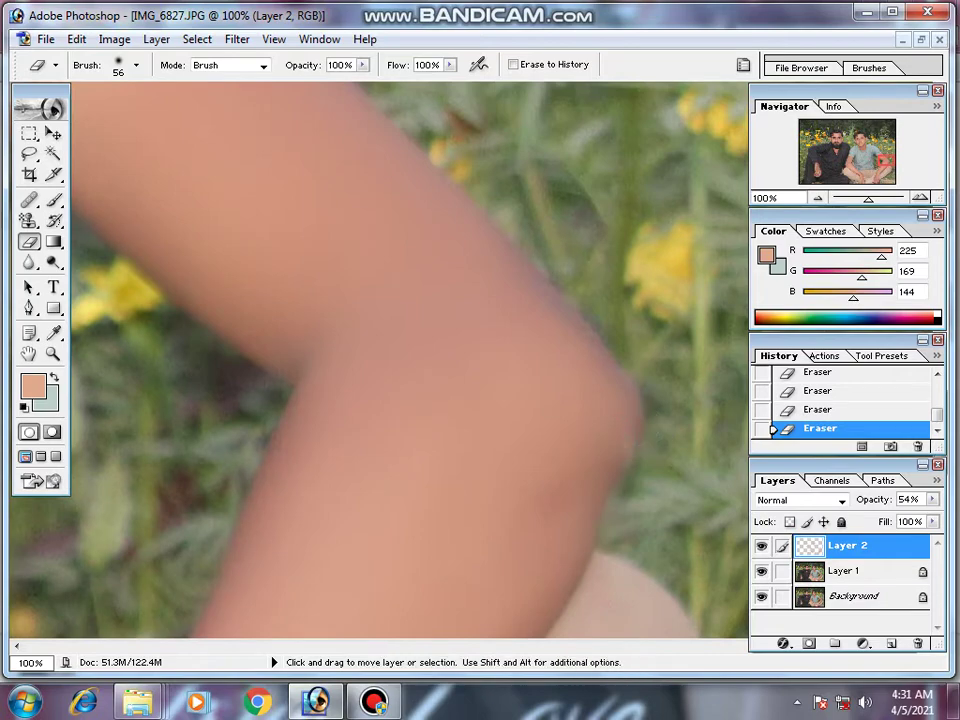
key("ctrl+minus")
key("ctrl+minus")
key("ctrl+minus")
key("ctrl+minus")
key("ctrl+minus")
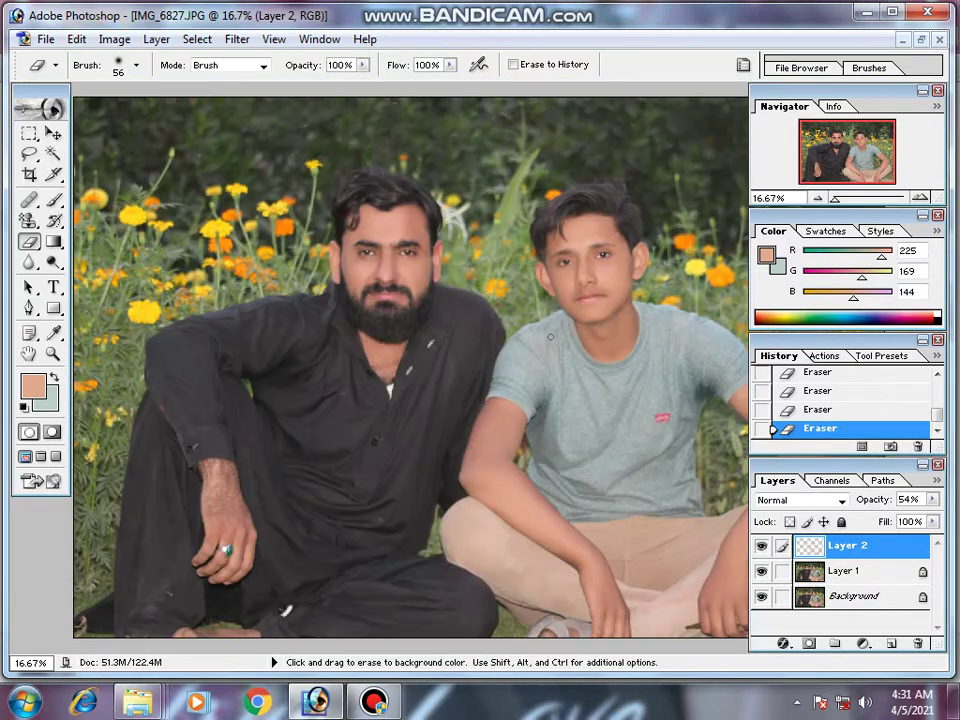
key("ctrl+minus")
key("ctrl+0")
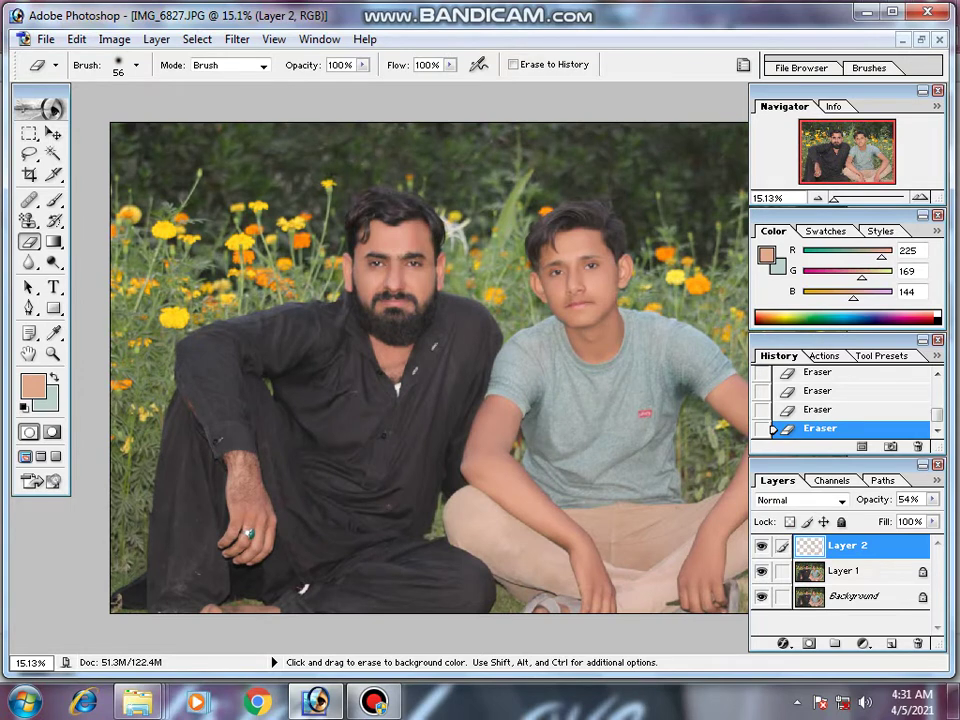
Step: Merge Layer 2 into Layer 1, duplicate Layer 1, and bring up Hue/Saturation
key("ctrl+e")
key("ctrl+e")
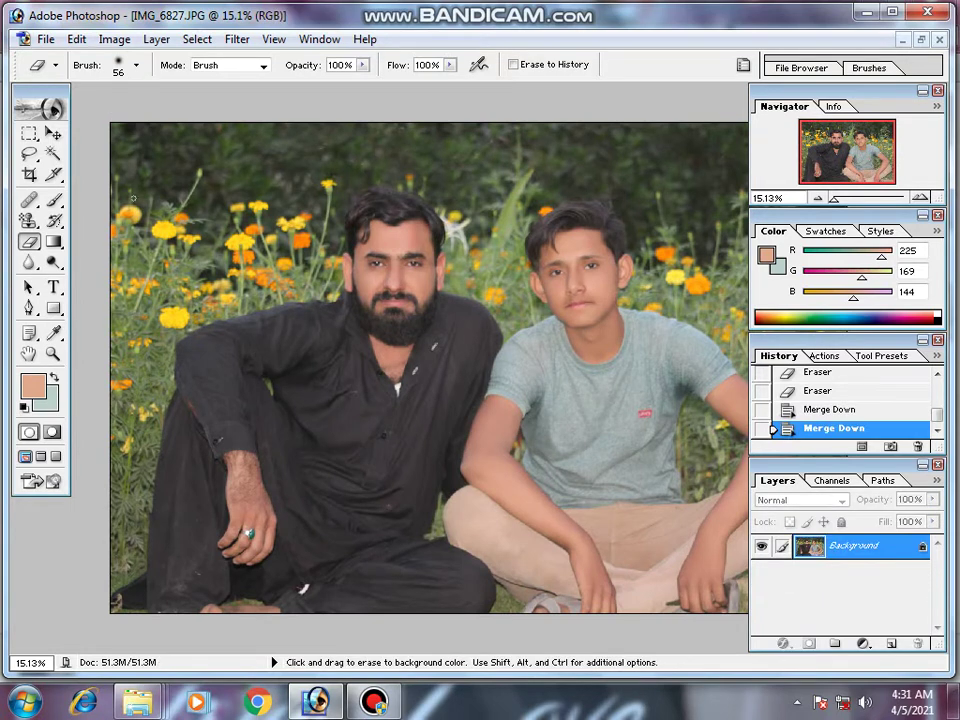
key("ctrl+z")
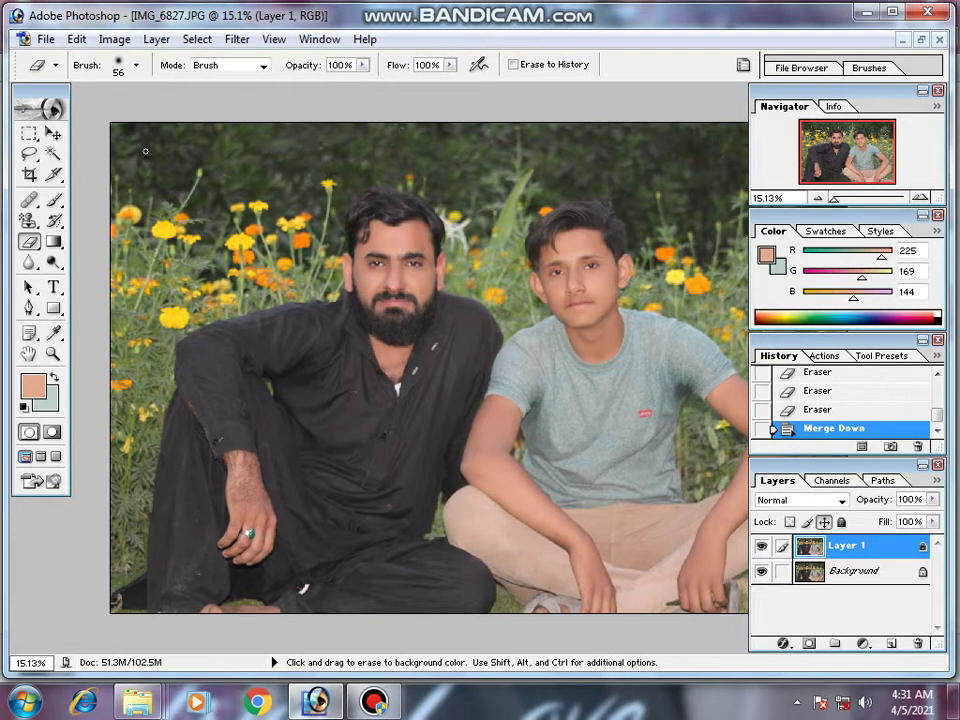
key("ctrl+j")
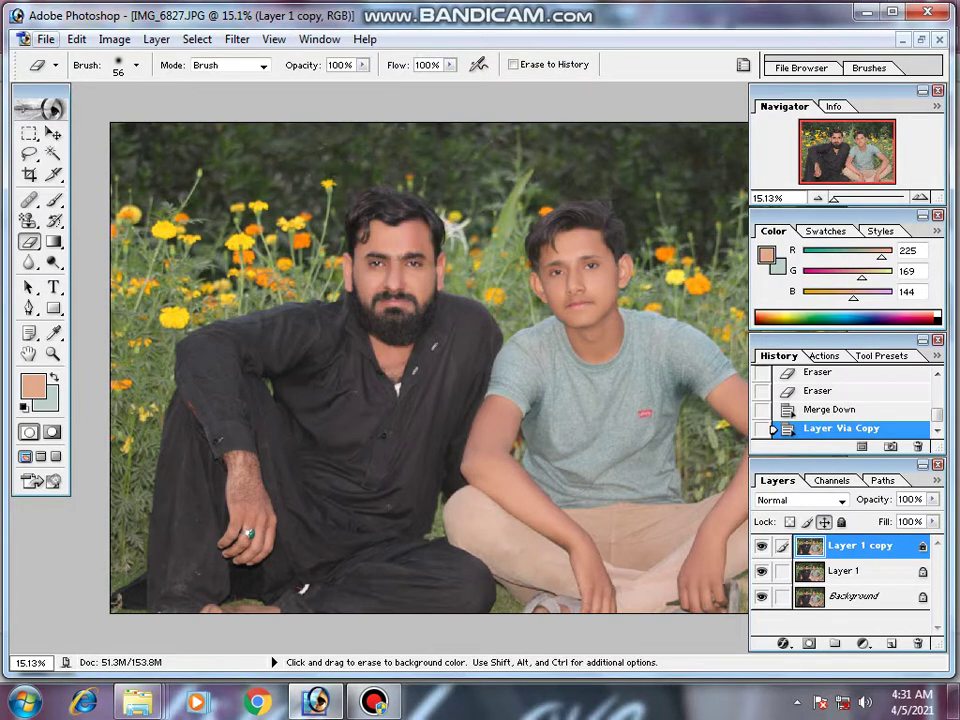
key("ctrl+u")
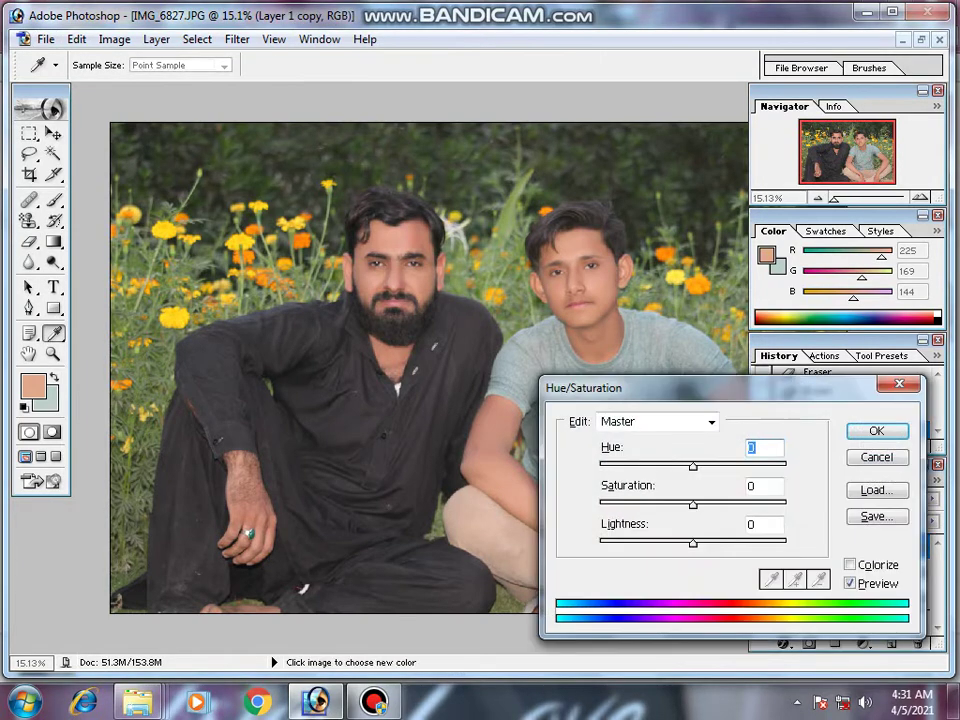
Step: Try nudging the master hue up and down
key("shift+Up")
key("shift+Up")
key("shift+Up")
key("shift+Down")
key("shift+Down")
key("shift+Down")
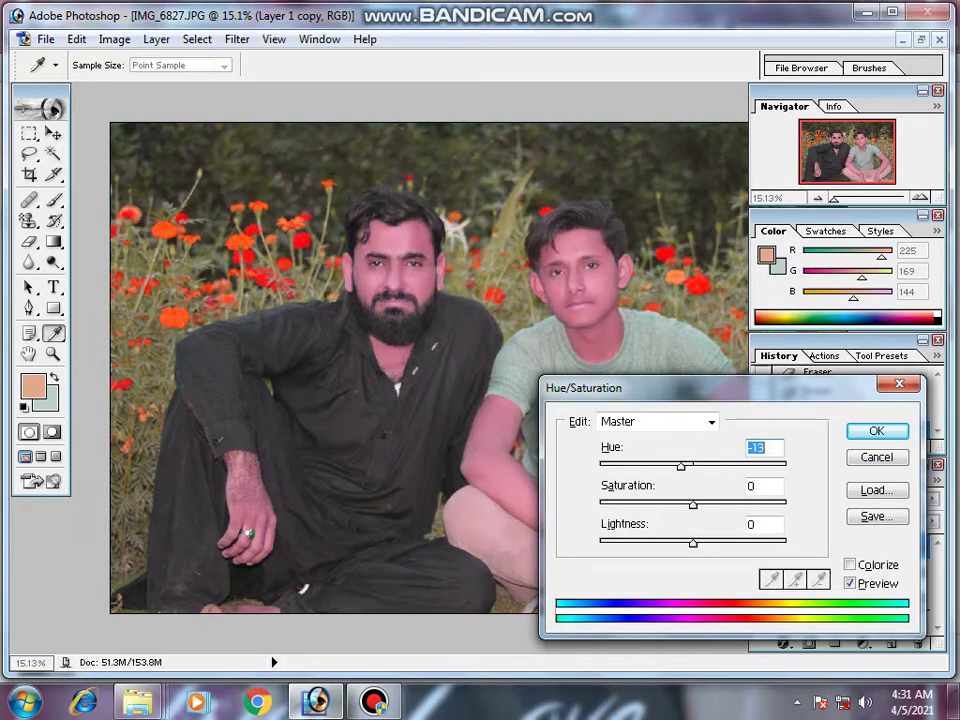
key("shift+Up")
key("shift+Down")
key("shift+Up")
key("shift+Up")
key("shift+Up")
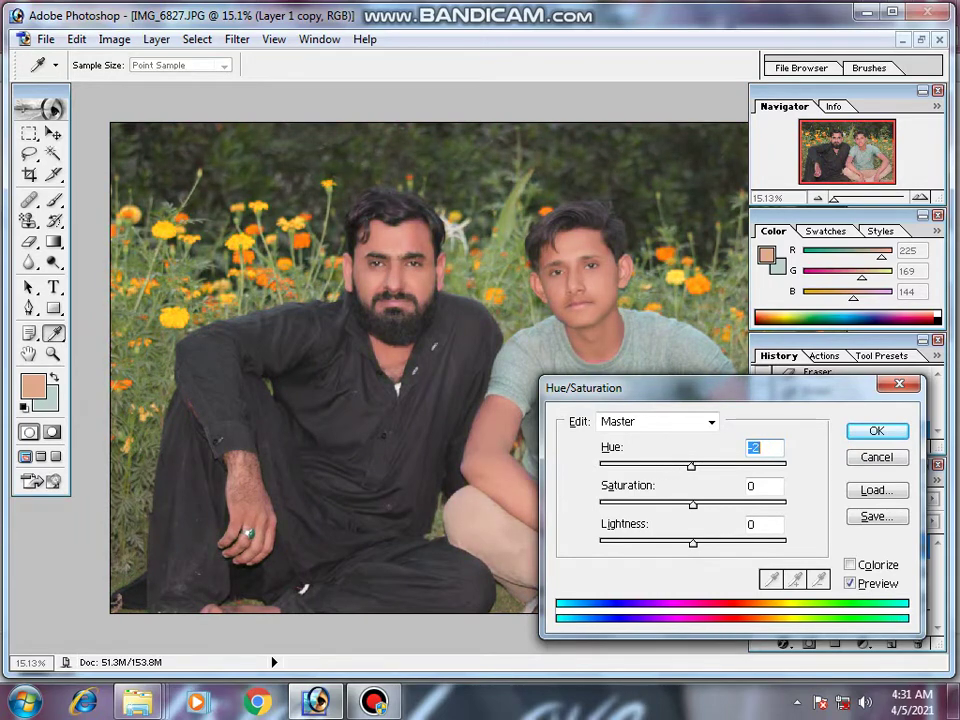
Step: Adjust the hue, saturation and lightness of the Yellows range
key("alt+Down")
key("Down")
key("Down")
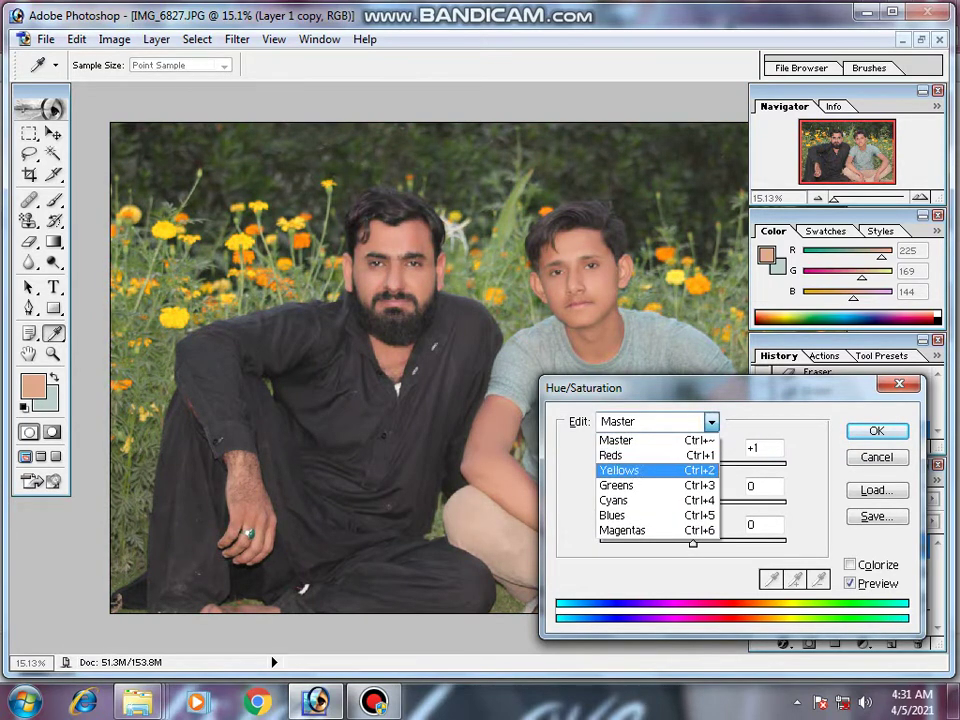
key("Return")
key("Tab")
key("shift+Up")
key("shift+Up")
key("shift+Up")
type("1")
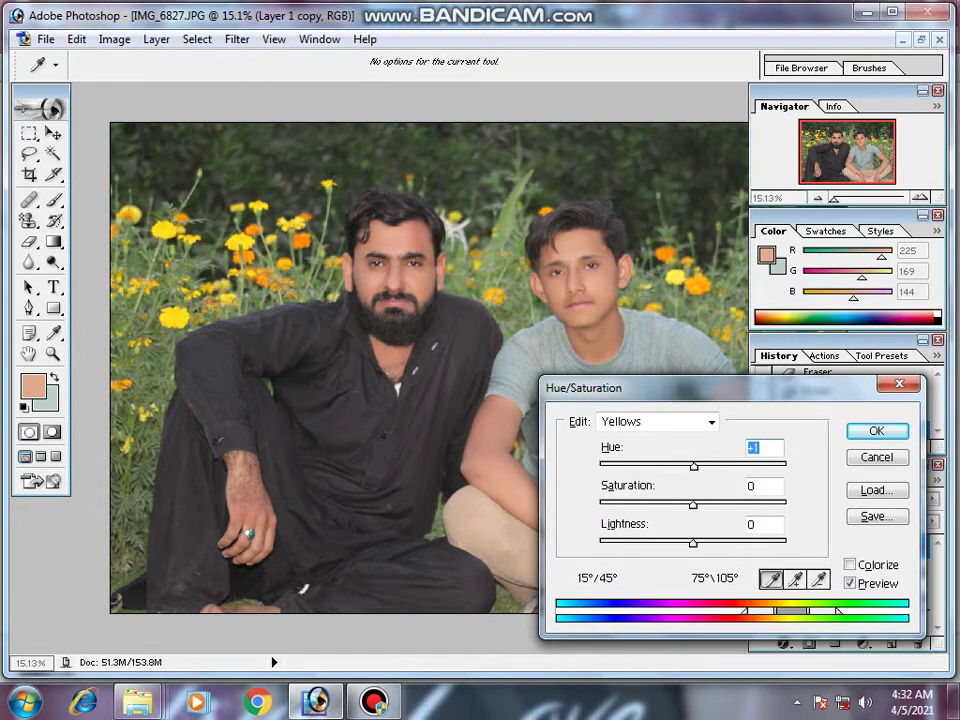
key("Down")
key("Down")
key("Down")
key("Down")
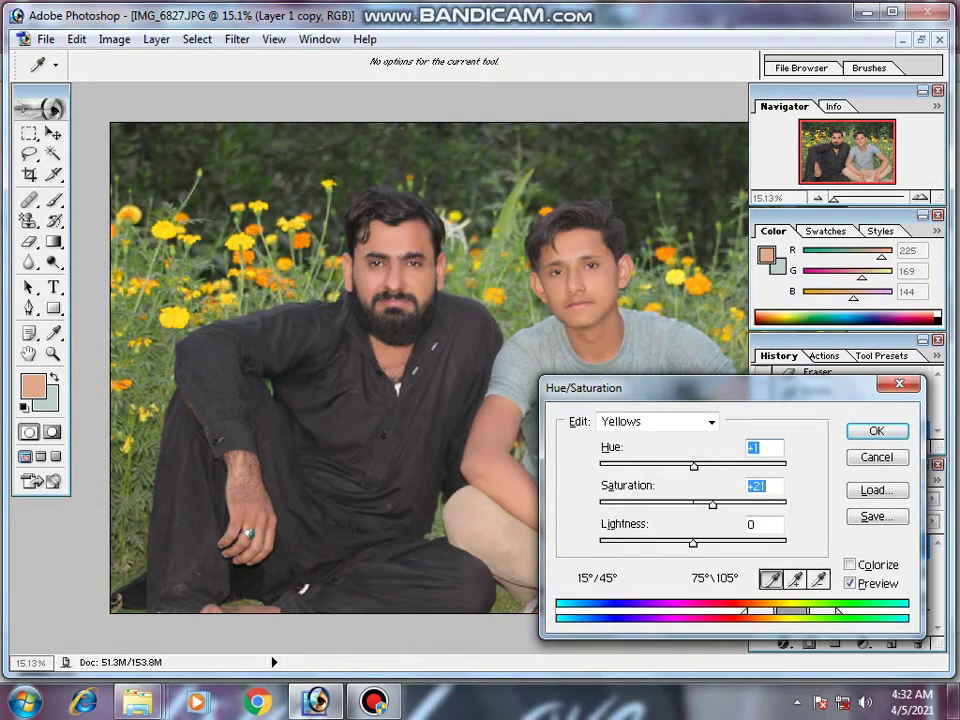
key("Up")
key("Up")
key("Tab")
key("Down")
key("Down")
key("Down")
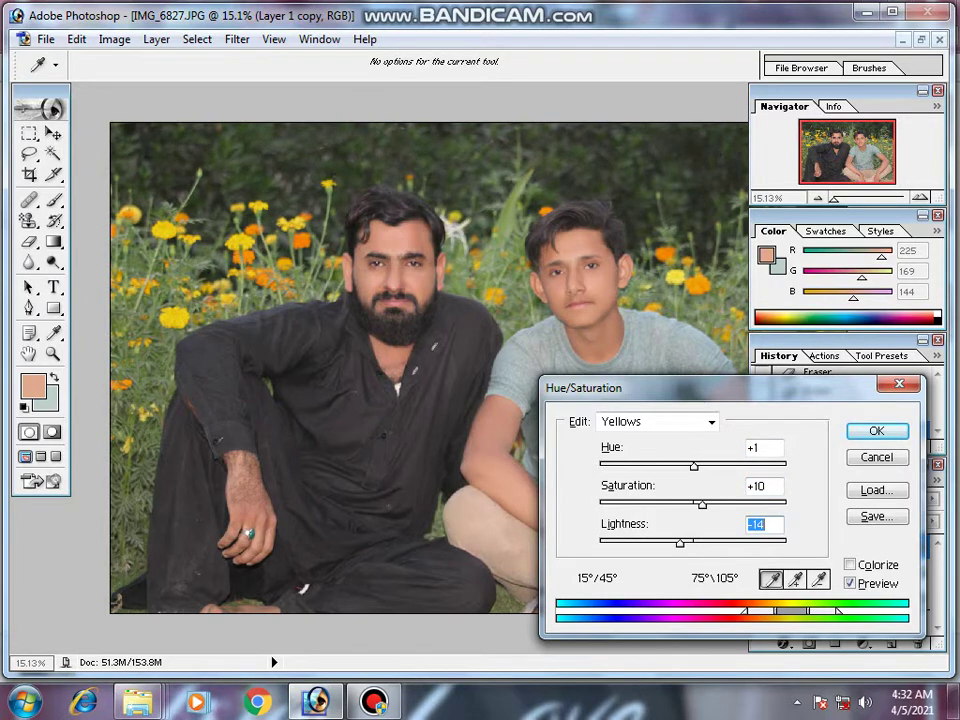
Step: Shift the Greens hue to +17 and boost their saturation
left_click(657, 421)
left_click(621, 484)
mouse_move(693, 466)
left_mouse_down()
mouse_move(618, 466)
mouse_move(743, 466)
mouse_move(709, 466)
mouse_move(767, 505)
mouse_move(759, 505)
left_mouse_up()
key("Up")
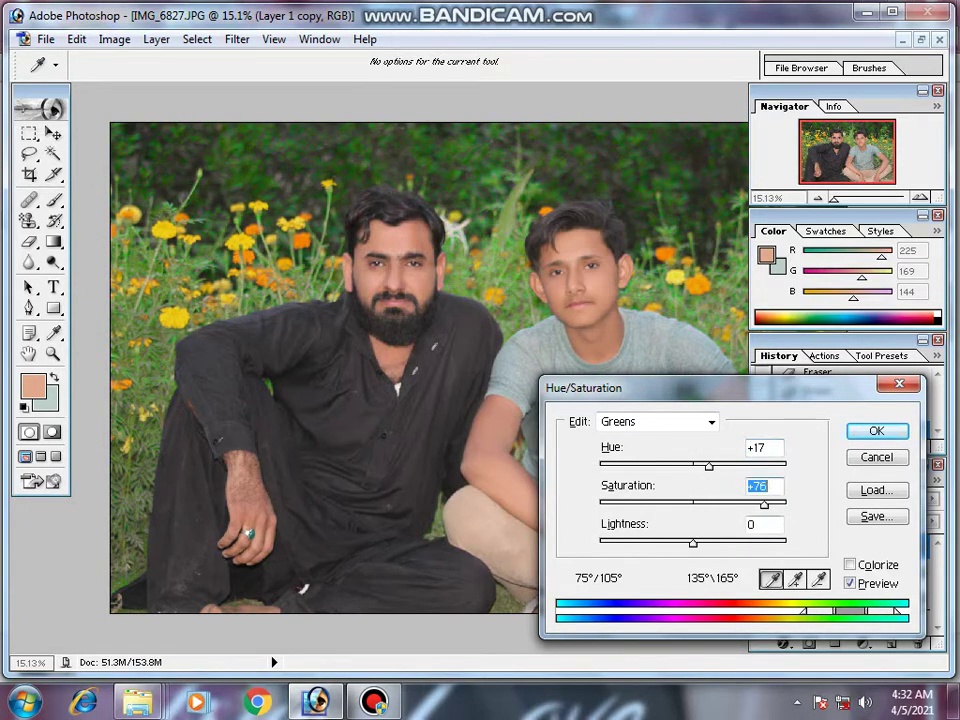
key("Tab")
key("shift+Up")
key("shift+Tab")
type("27")
Step: Shift the Blues hue to +23, adjust saturation and lightness, and apply
left_click(656, 421)
key("Down")
key("Down")
key("Return")
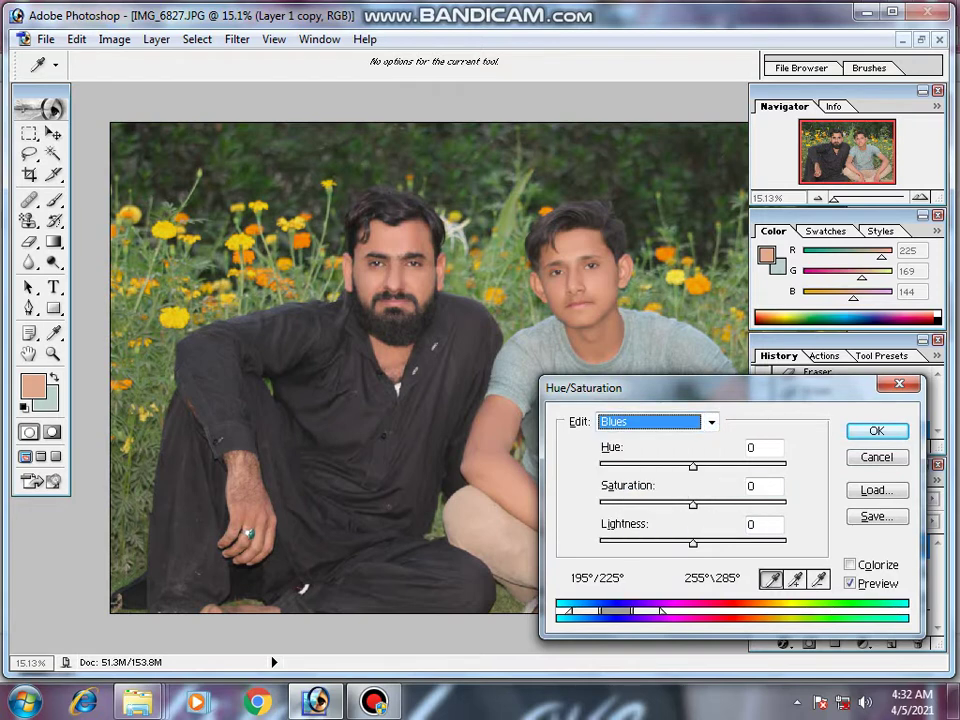
key("Tab")
key("Tab")
type("34")
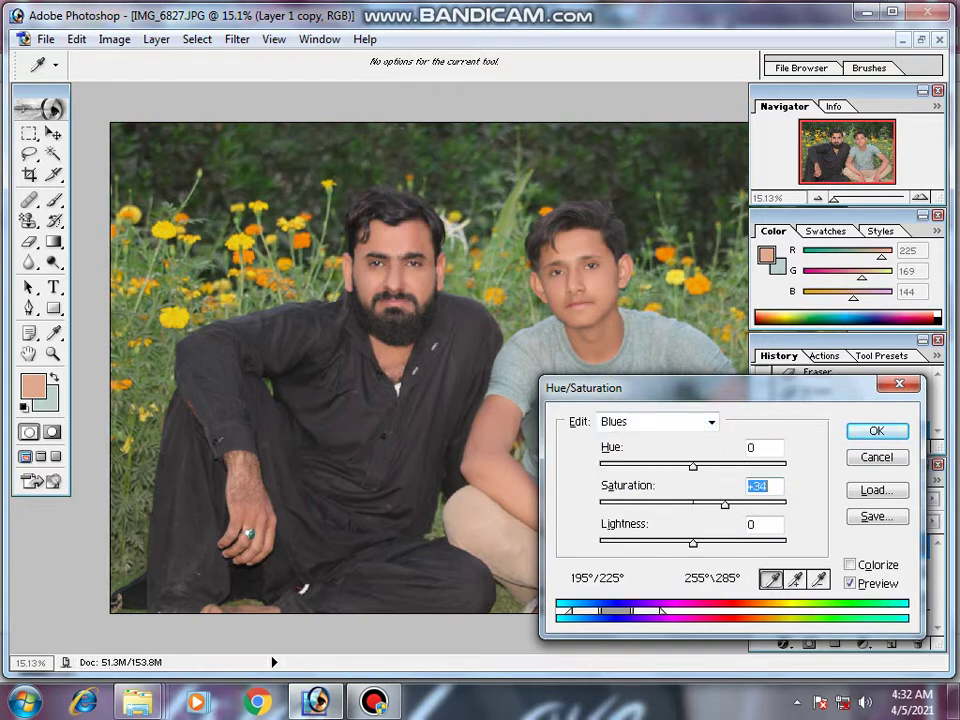
type("13")
key("Tab")
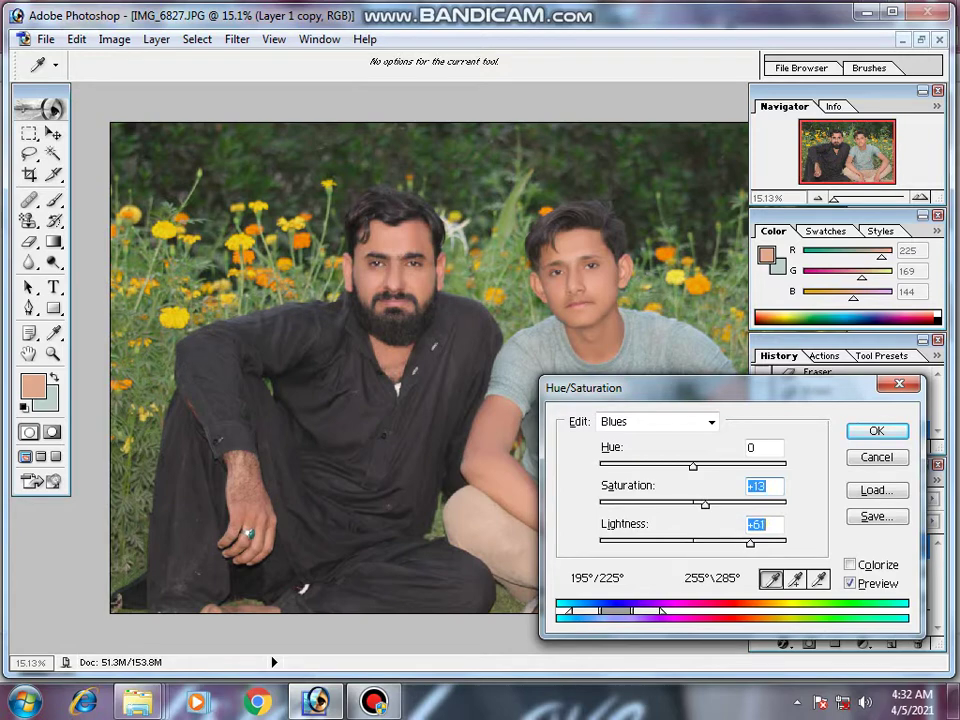
type("-15")
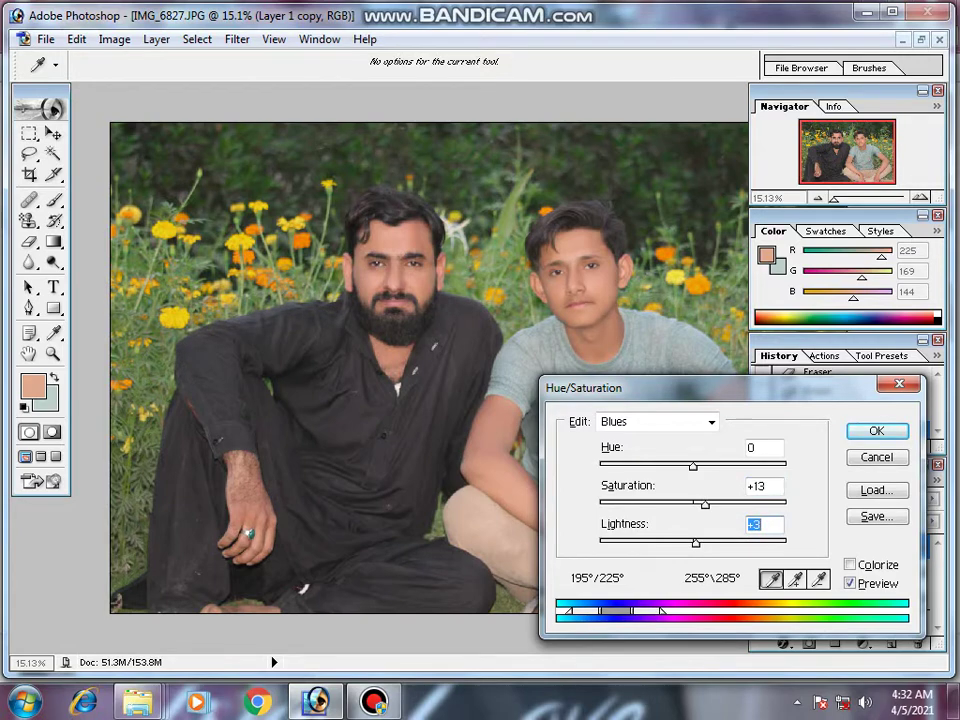
mouse_move(692, 465)
left_mouse_down()
mouse_move(670, 465)
mouse_move(714, 465)
left_mouse_up()
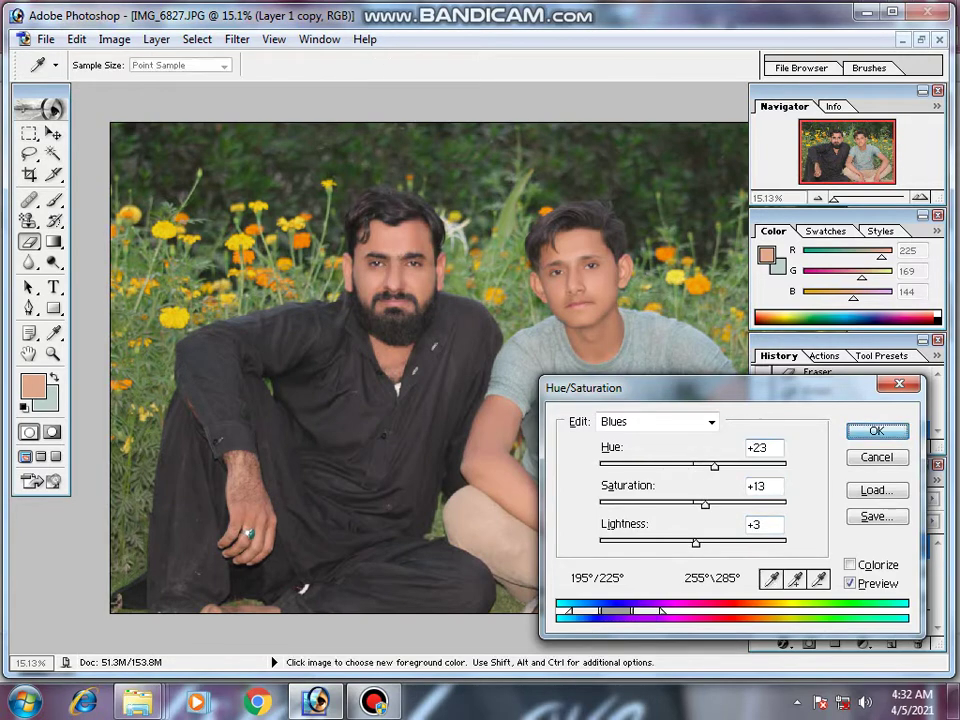
key("Return")
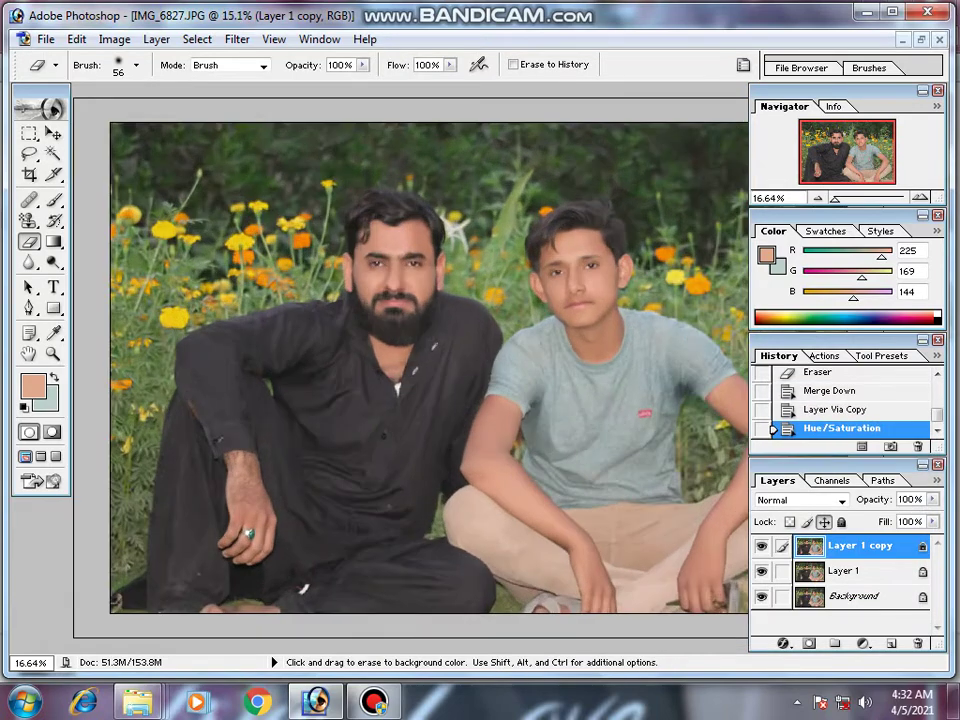
Step: Zoom in on both faces and set the eraser size to 95 px
scroll(505, 410, "up", 1)
scroll(505, 410, "up", 1)
scroll(505, 410, "up", 1)
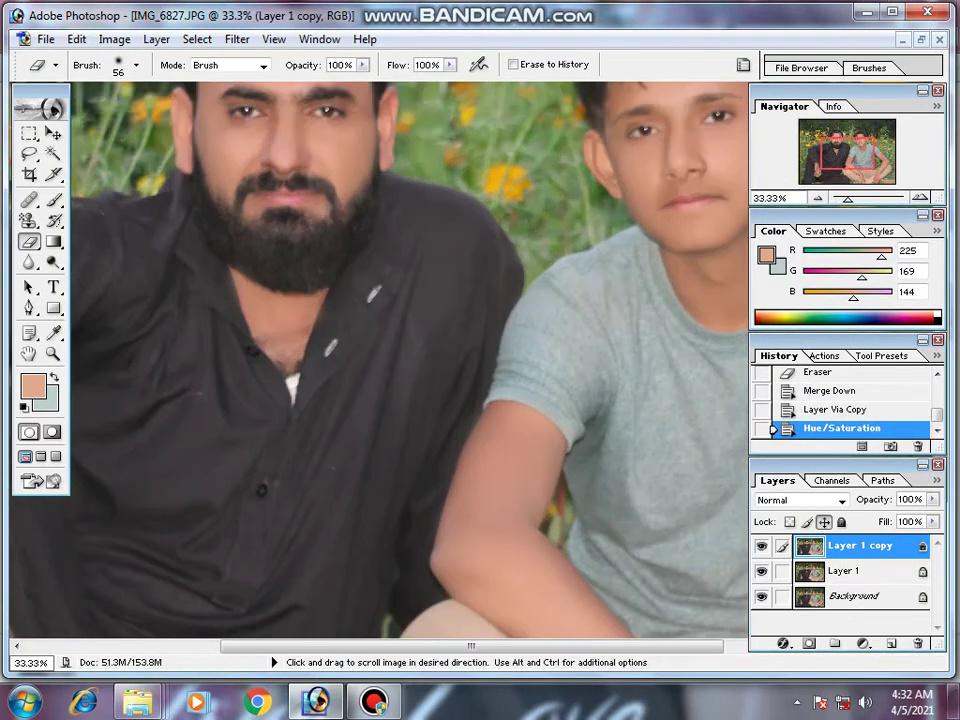
left_click_drag(257, 102, 257, 297)
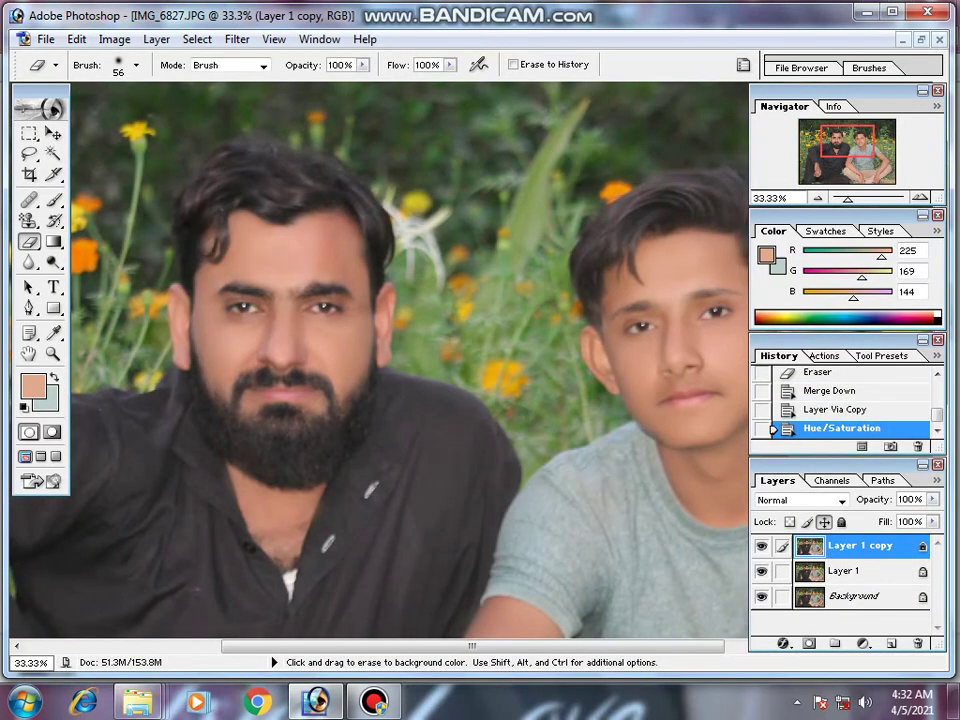
left_click(233, 348)
right_click(236, 318)
type("95")
key("Return")
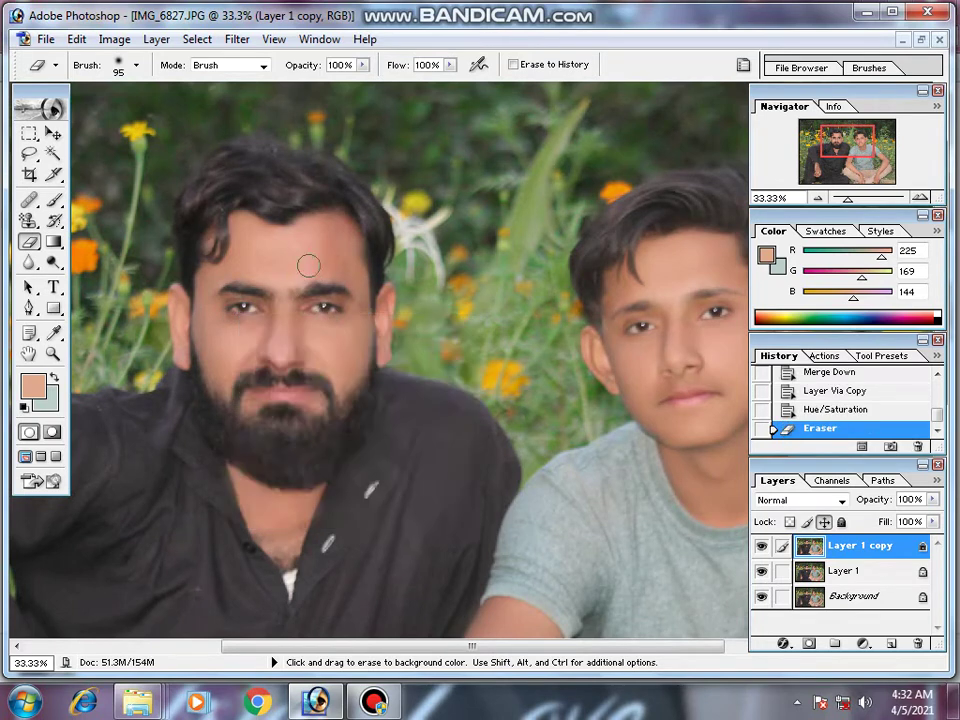
Step: Erase Layer 1 copy over the bearded man's face and the boy's face
left_click(176, 190)
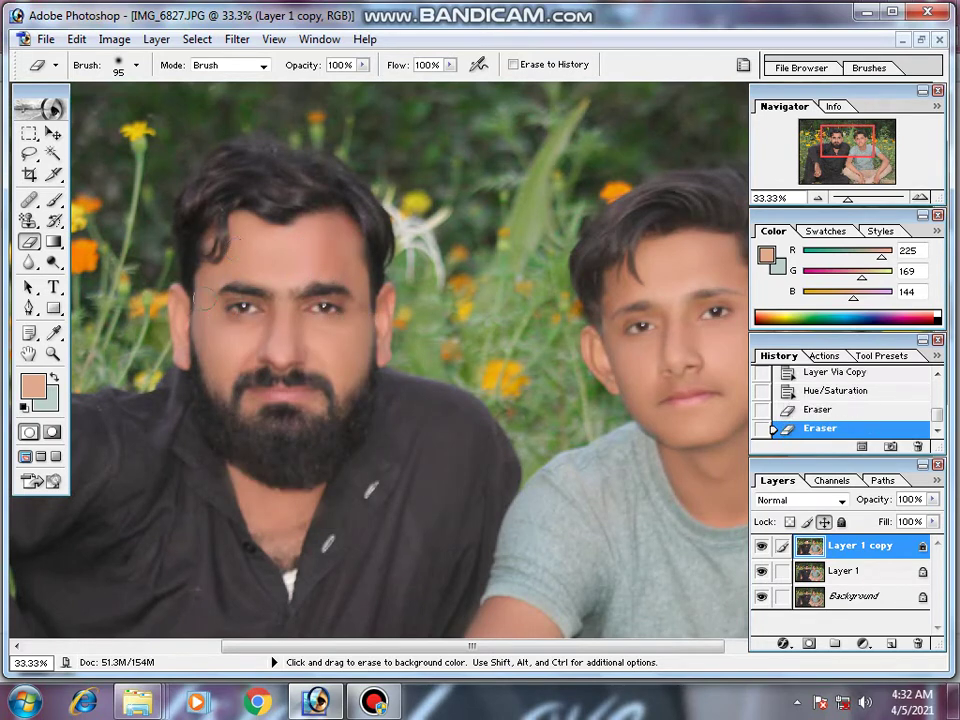
left_click(332, 418)
left_click_drag(332, 418, 202, 478)
left_click(472, 343)
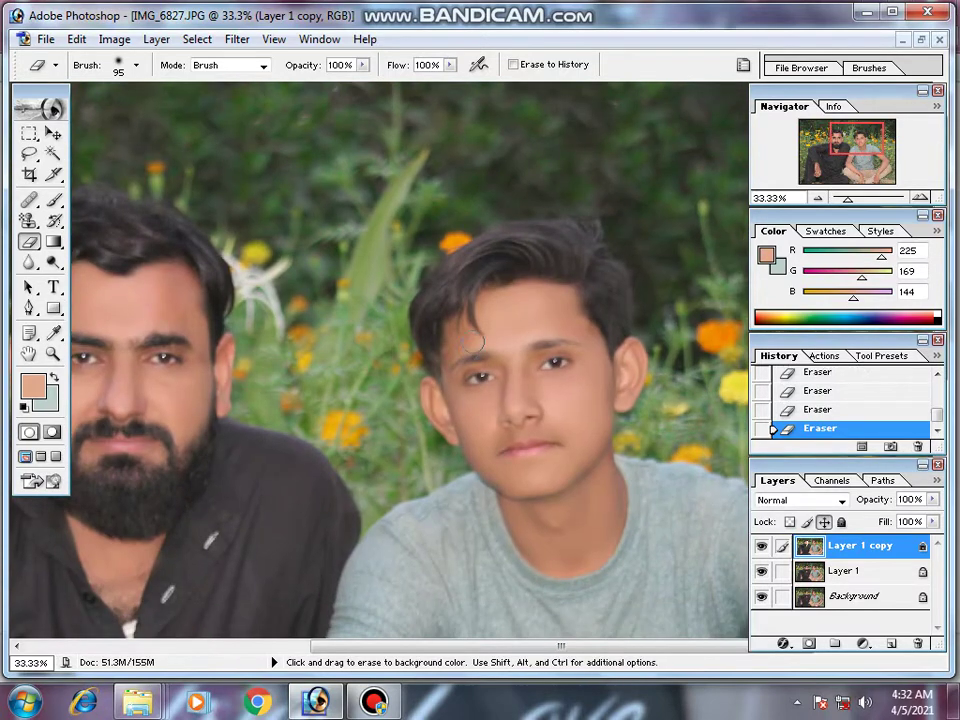
key("ctrl+minus")
key("ctrl+minus")
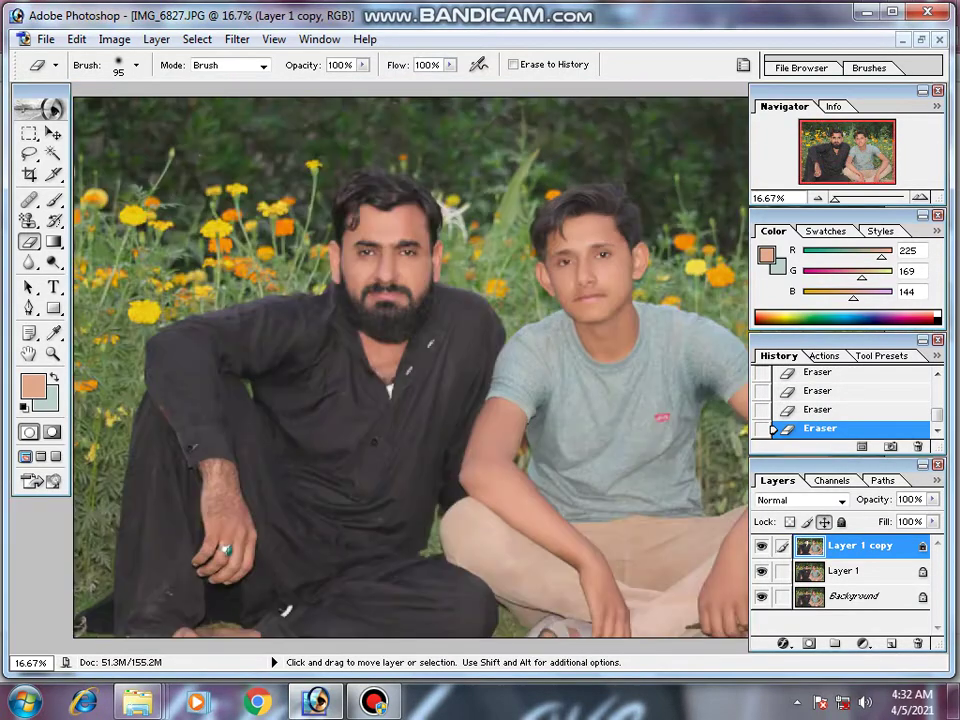
key("ctrl+minus")
key("ctrl+minus")
key("ctrl+0")
left_click_drag(834, 198, 832, 198)
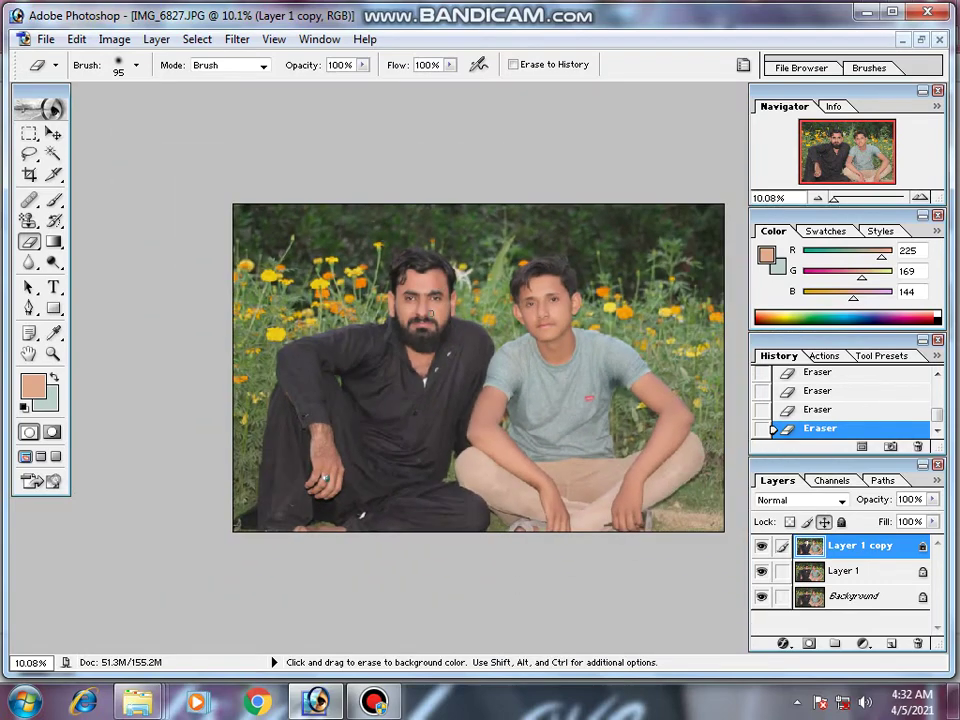
Step: Try a Hue/Saturation shift, cancel it, and add a new empty Layer 2
key("ctrl+u")
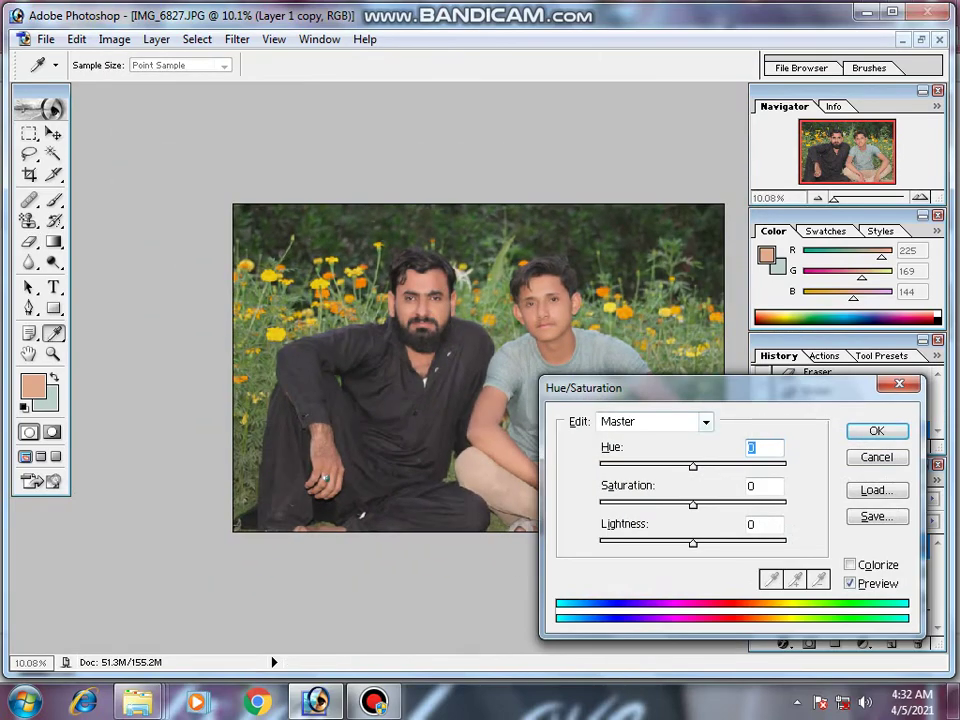
left_click_drag(693, 466, 643, 466)
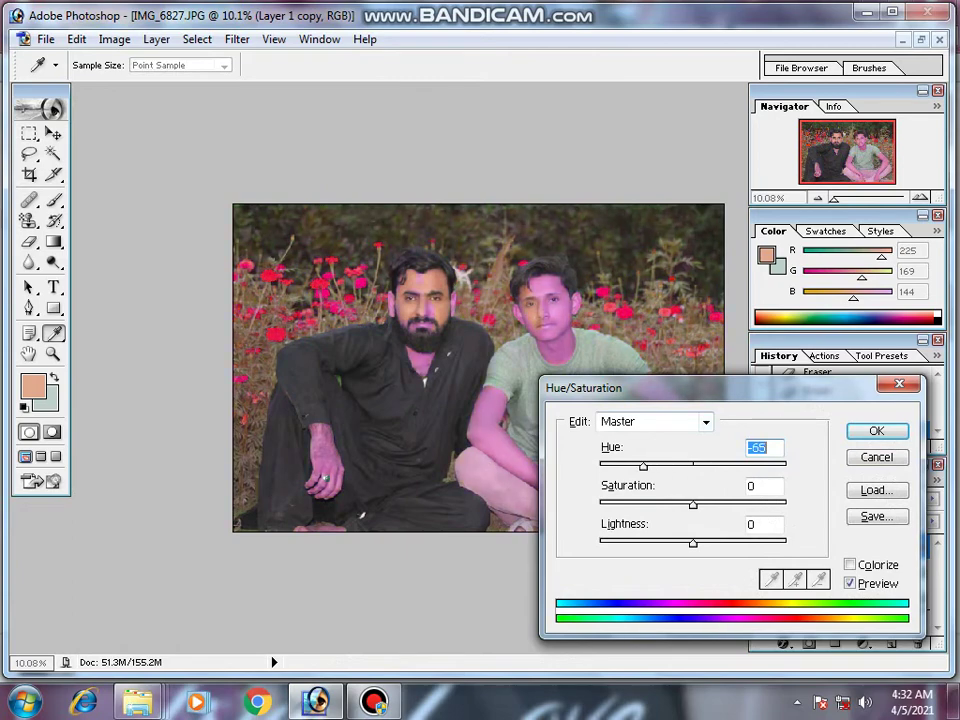
type("0")
key("Escape")
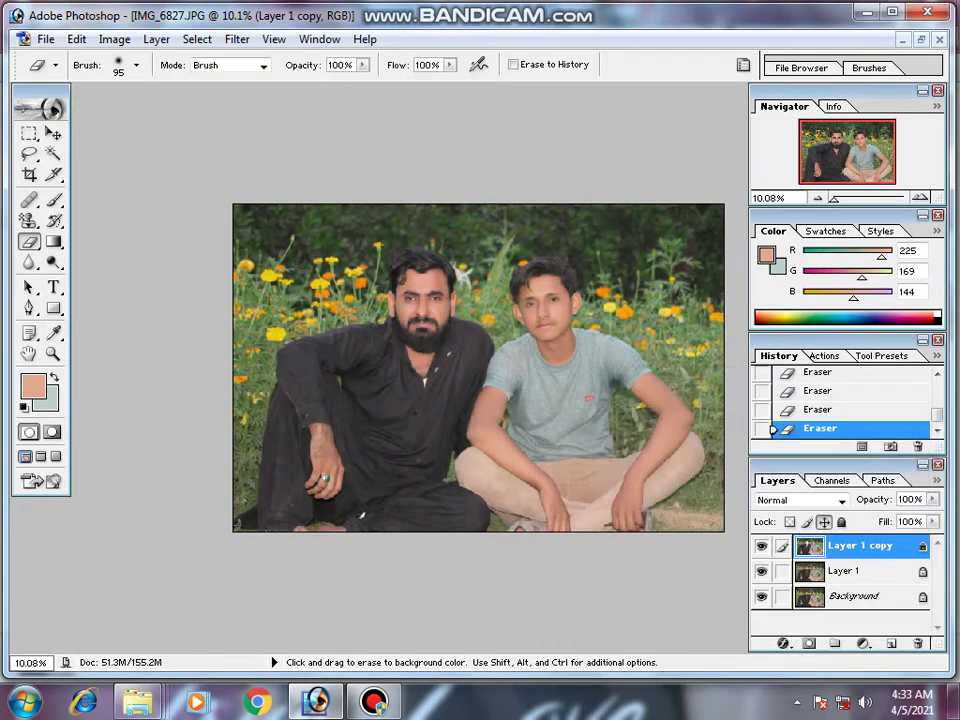
key("ctrl+shift+alt+n")
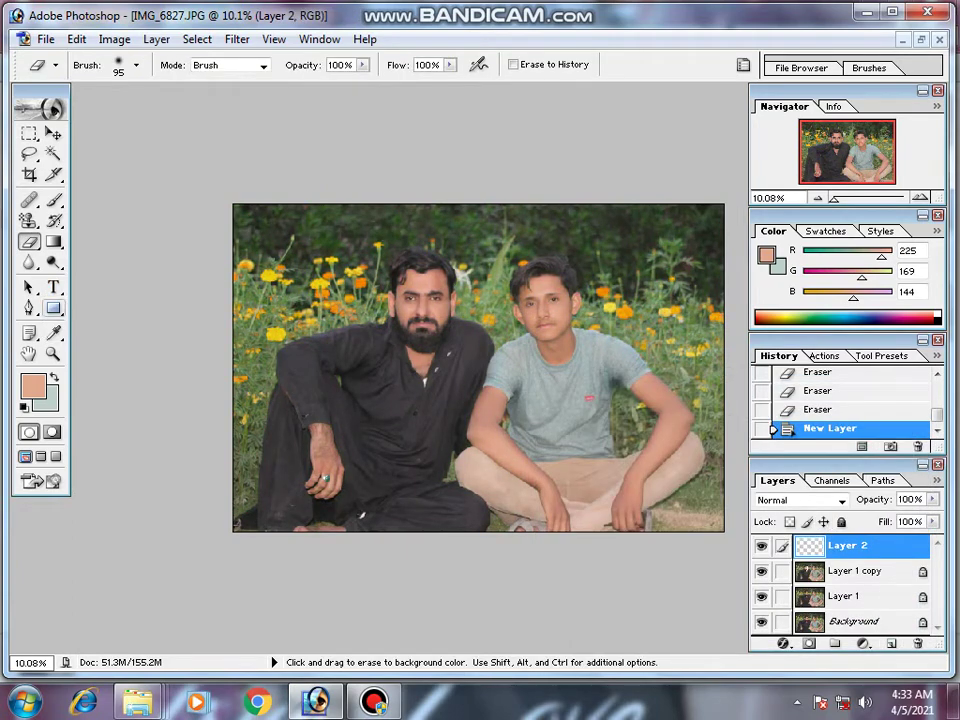
Step: Fill Layer 2 with the purple-green-orange preset gradient, dragged diagonally across the photo
key("g")
left_click_drag(255, 215, 420, 340)
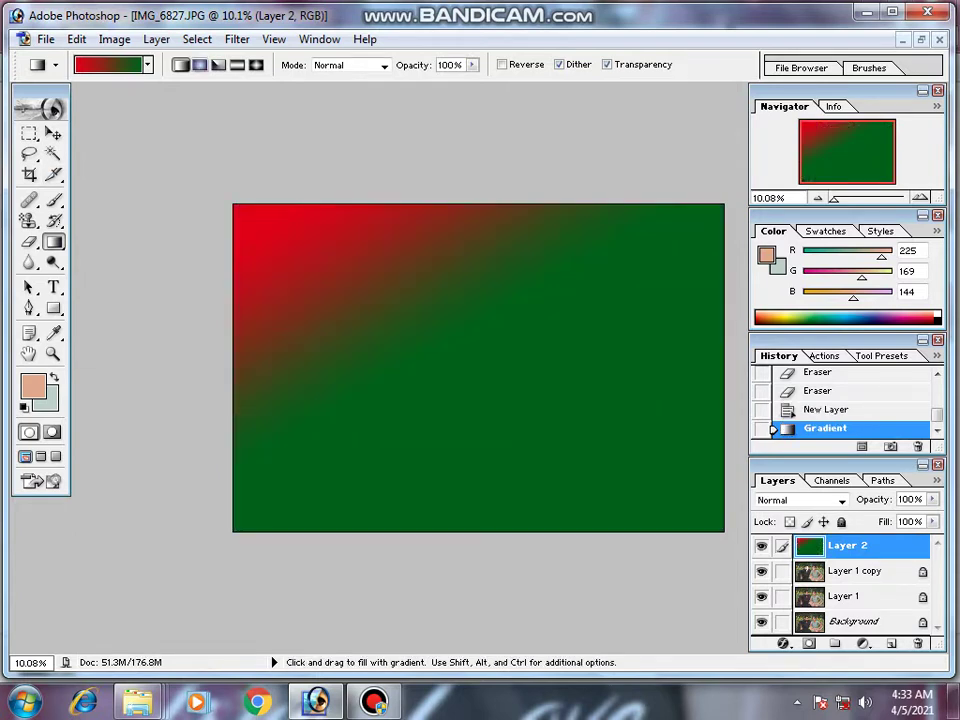
left_click(148, 64)
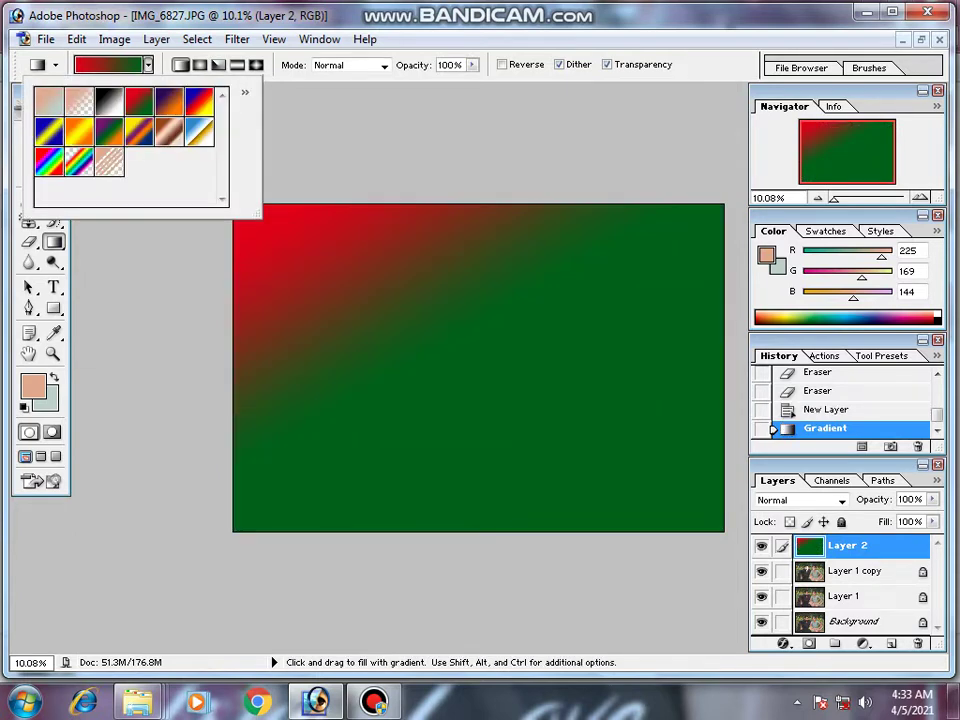
left_click(109, 131)
left_click_drag(339, 206, 407, 326)
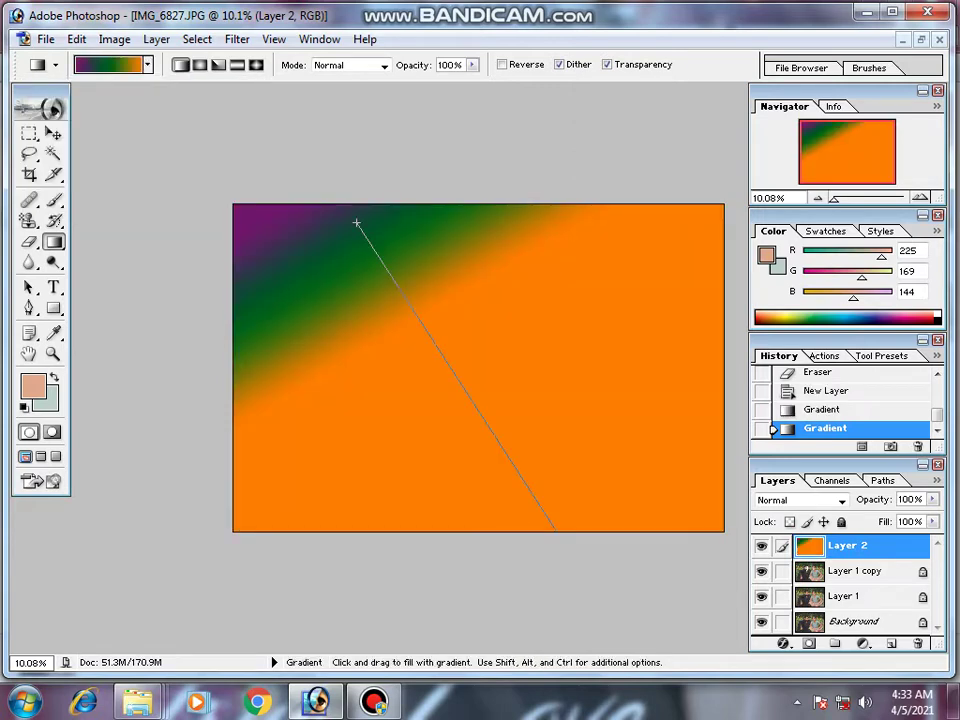
left_click_drag(356, 222, 557, 525)
Step: Set the gradient layer's opacity to 45%
key("v")
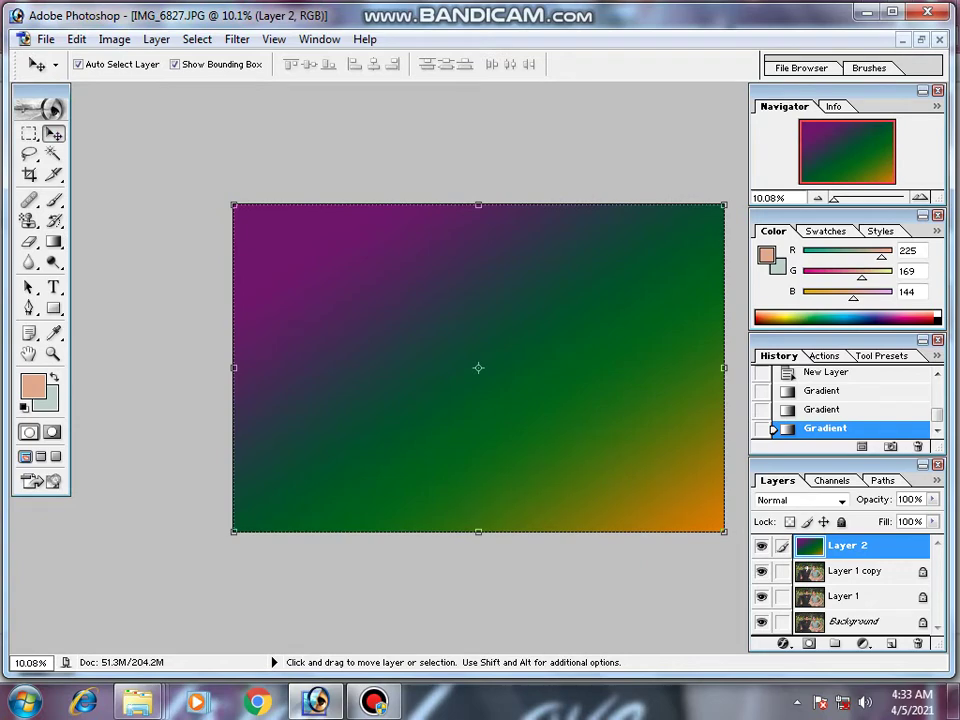
key("3")
key("4")
key("5")
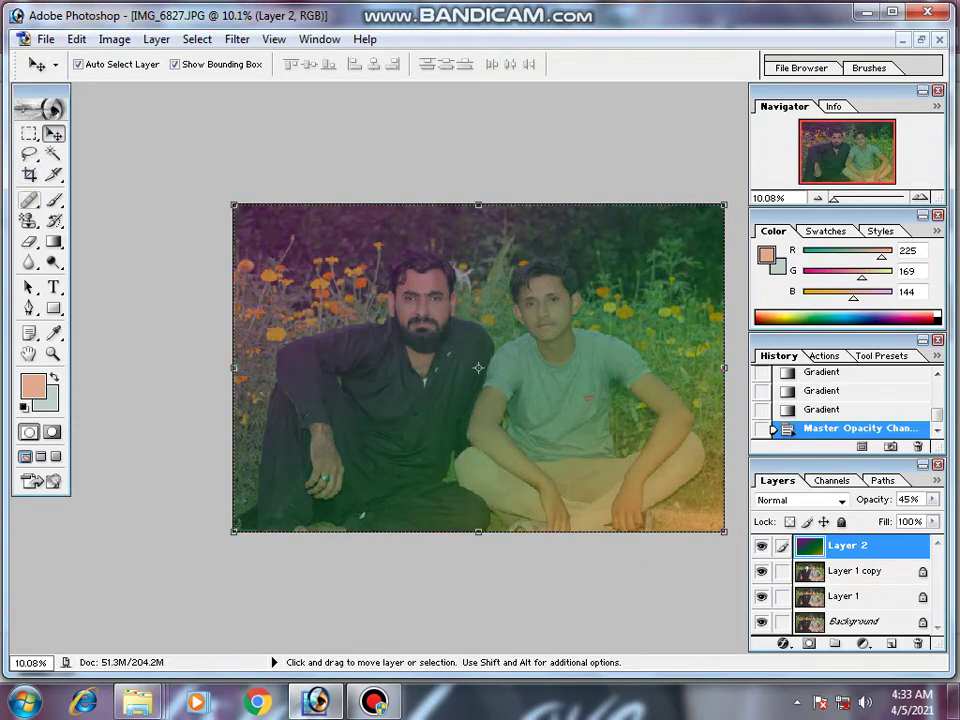
Step: Clear the gradient inside the saved face selection, then undo that and zoom out
key("e")
scroll(372, 229, "up", 1)
scroll(484, 336, "up", 1)
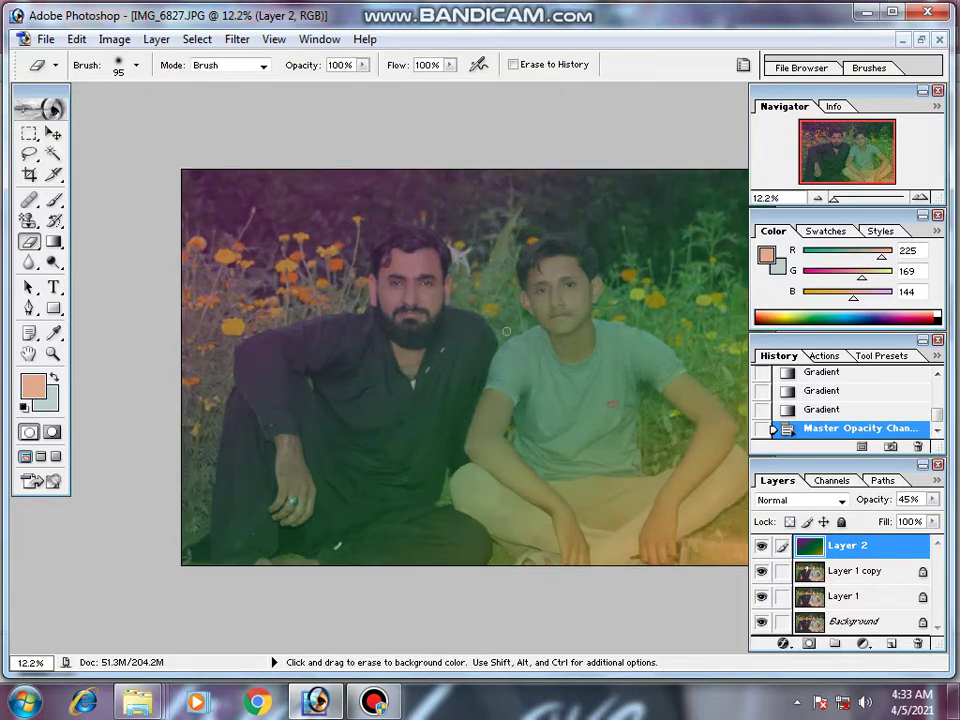
scroll(484, 336, "up", 3)
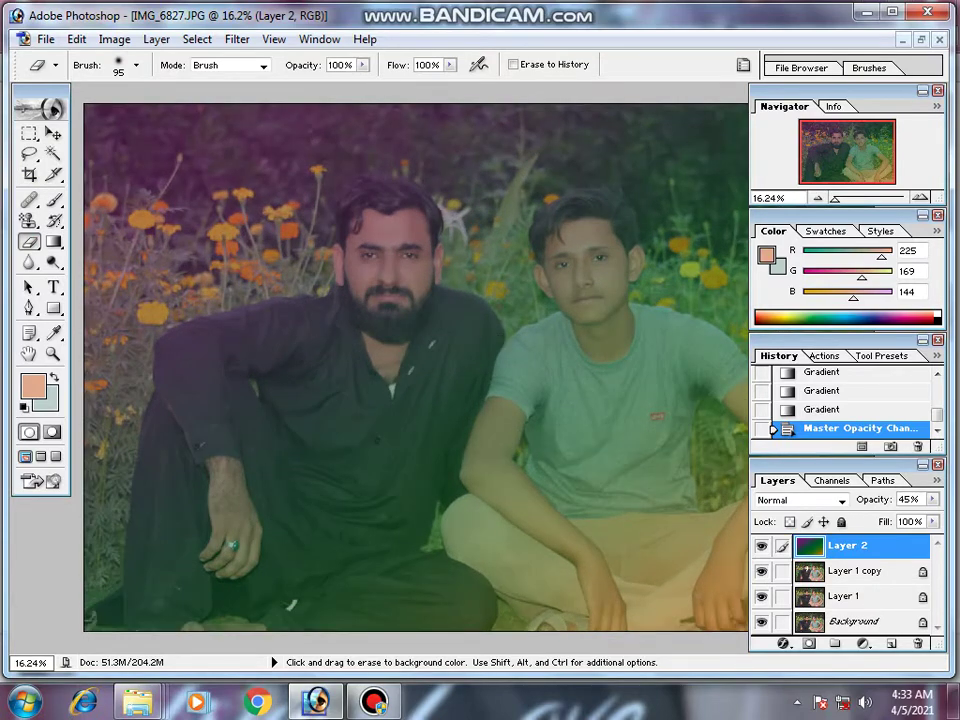
key("ctrl+alt+4")
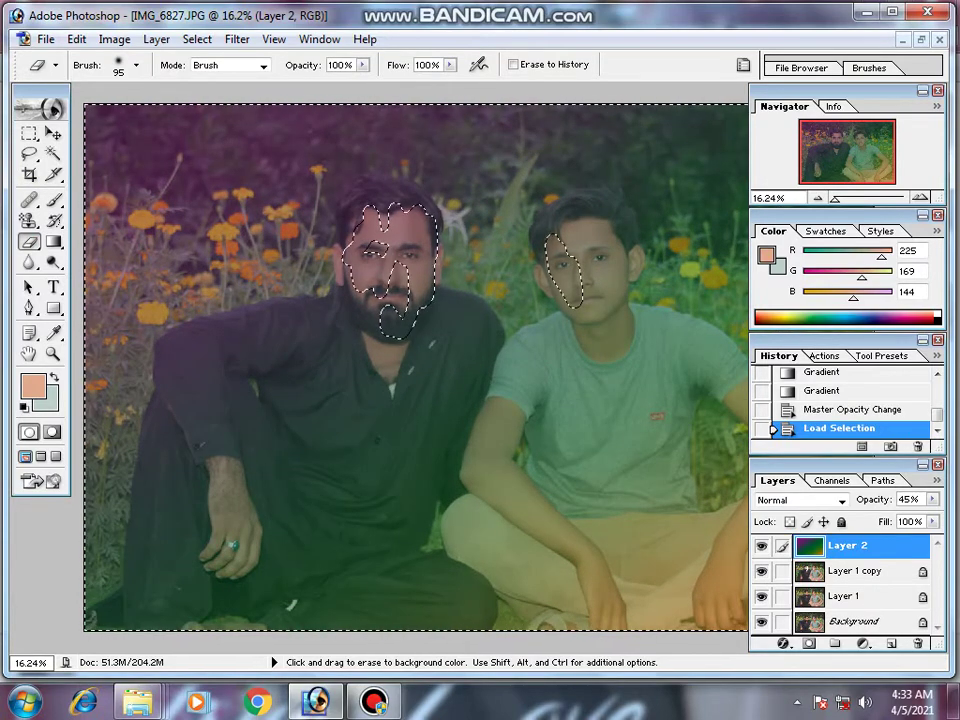
key("Delete")
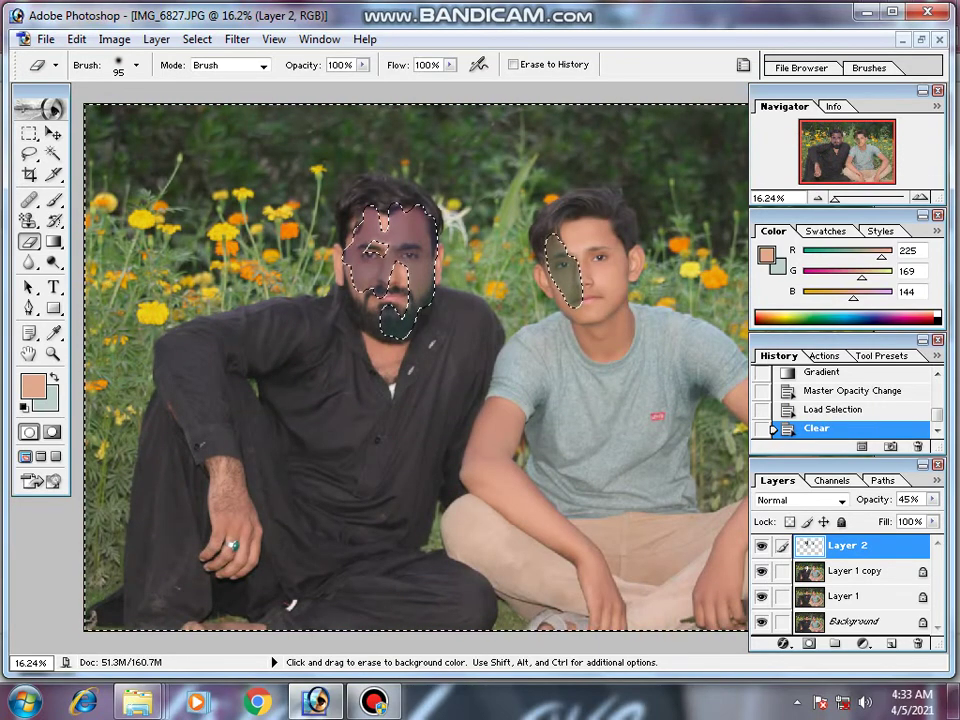
key("ctrl+alt+z")
key("ctrl+alt+z")
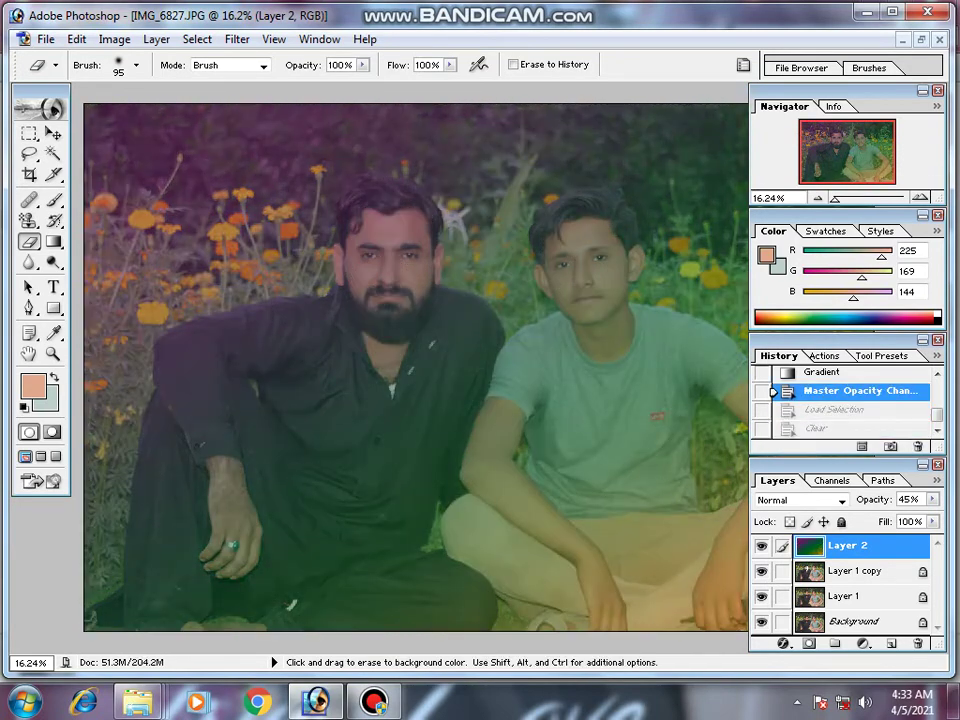
key("ctrl")
key("ctrl+minus")
key("ctrl+minus")
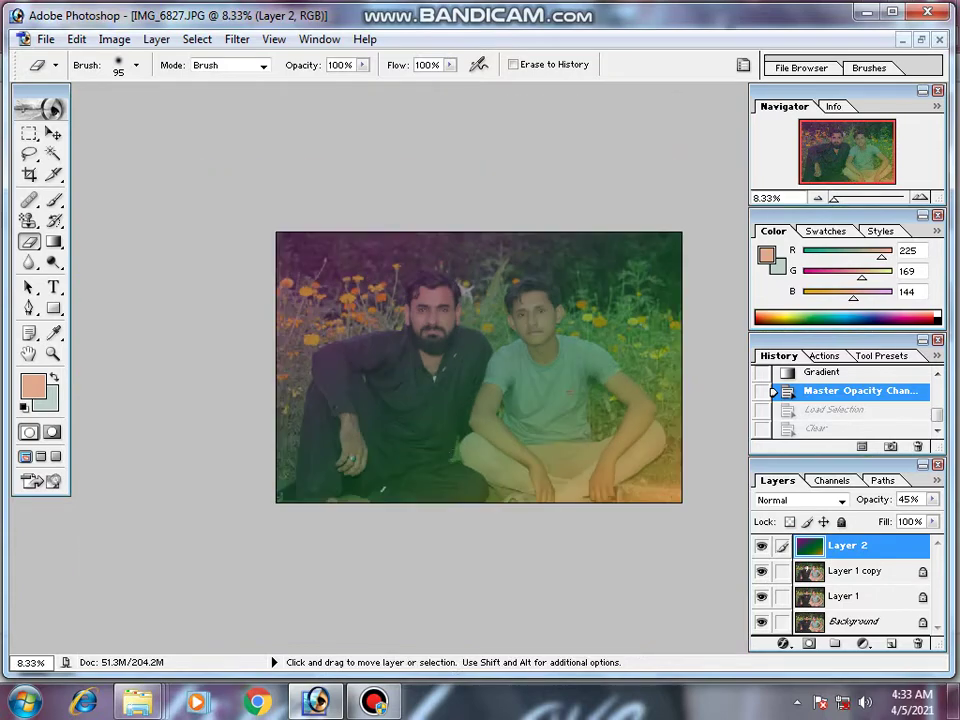
right_click(592, 400)
Step: Enlarge the eraser brush to 343 px
left_click_drag(700, 430, 745, 430)
left_click(450, 360)
right_click(445, 345)
left_click_drag(555, 378, 611, 378)
key("Return")
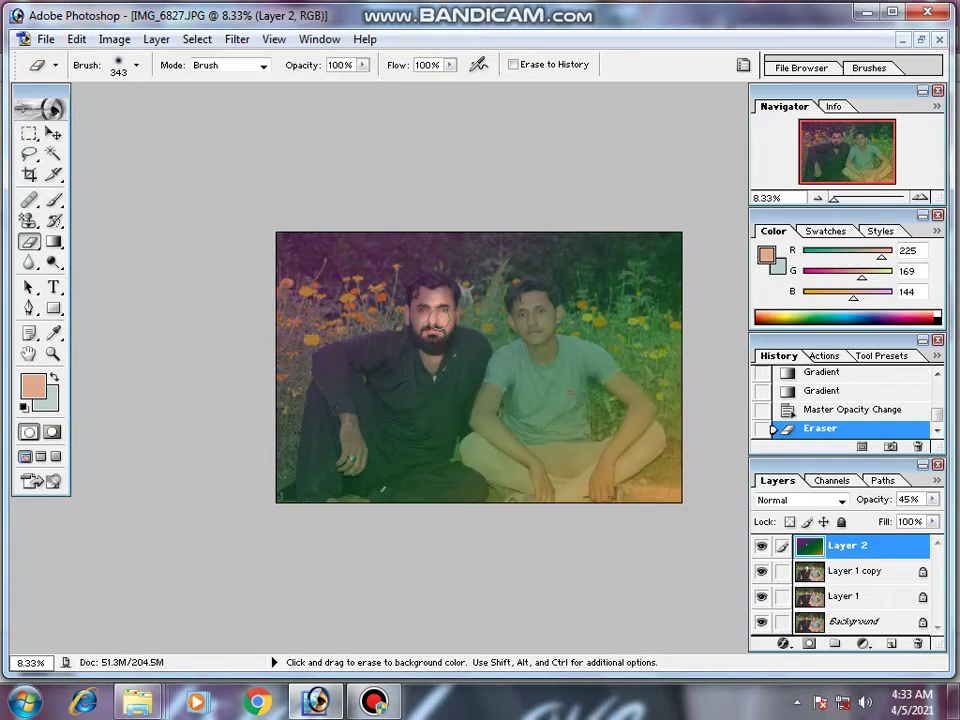
Step: Erase the tint from the bearded man's dark clothing and left forearm
mouse_move(438, 291)
left_mouse_down()
mouse_move(430, 420)
mouse_move(441, 450)
left_mouse_up()
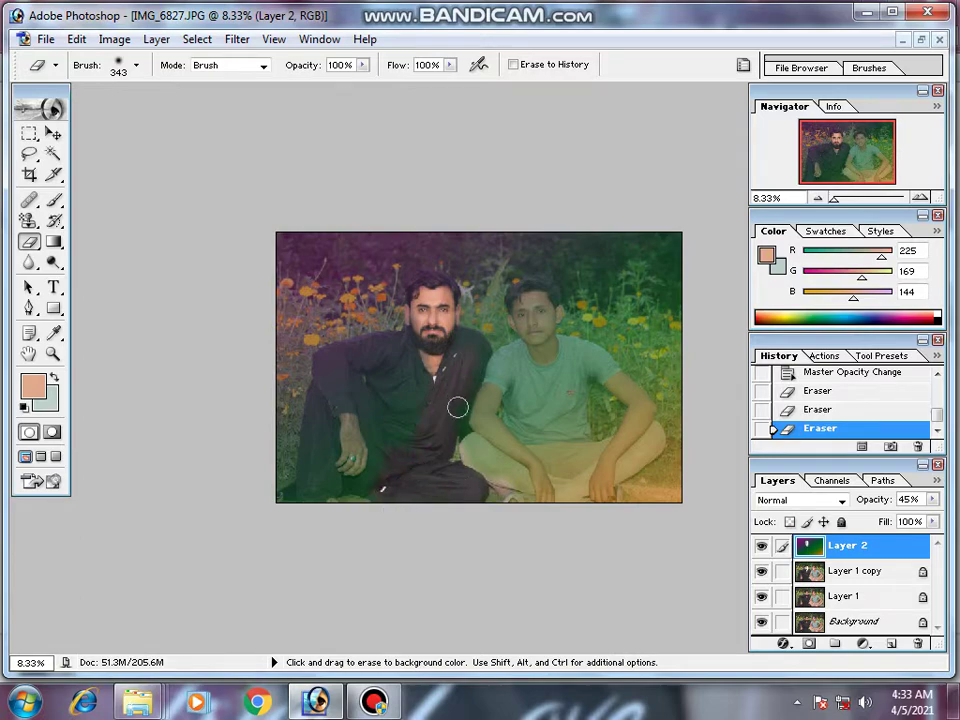
left_click(476, 339)
scroll(440, 330, "up", 4)
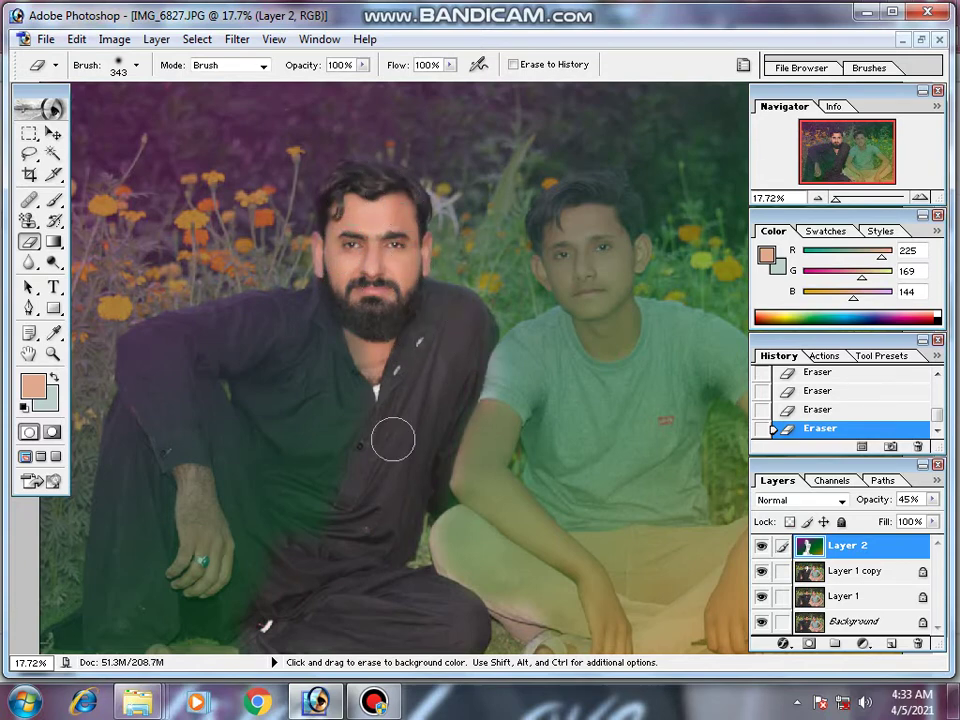
right_click(348, 410)
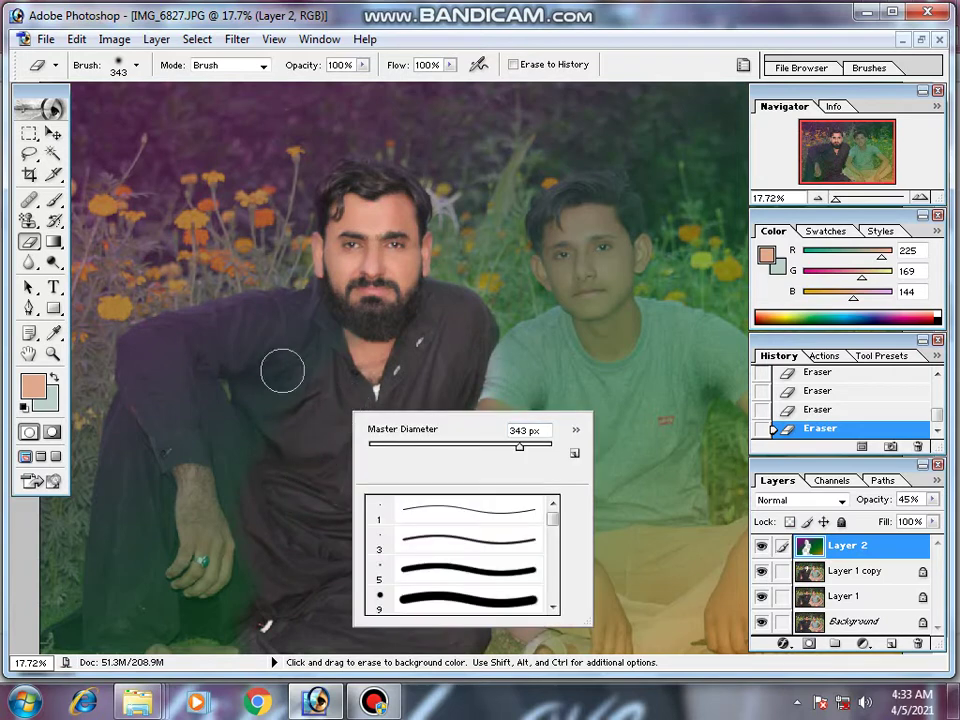
left_click(283, 372)
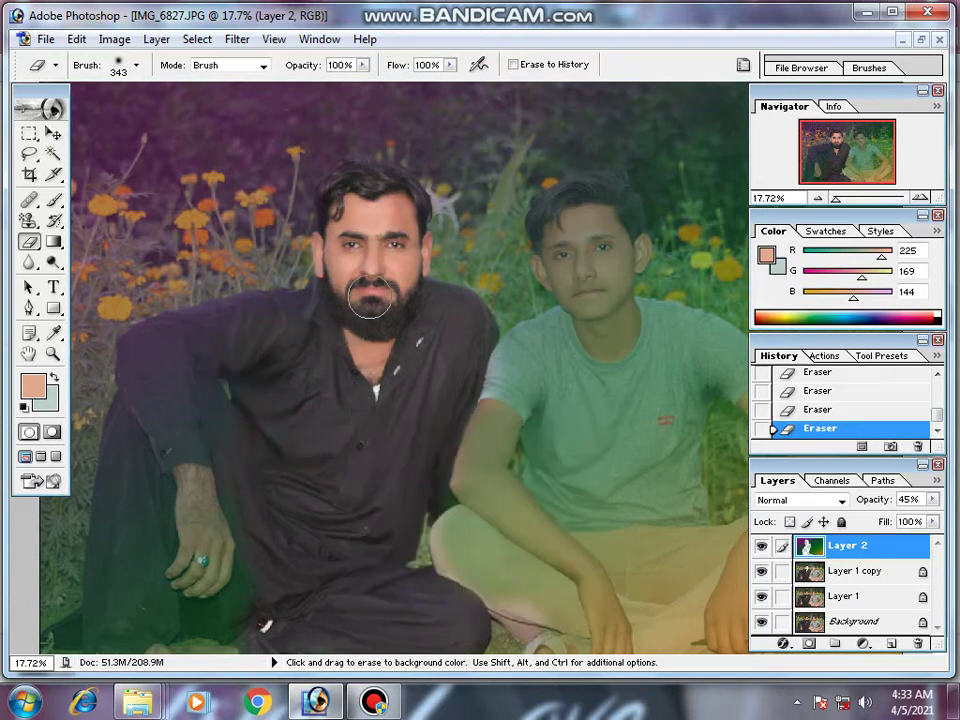
left_click_drag(154, 339, 242, 607)
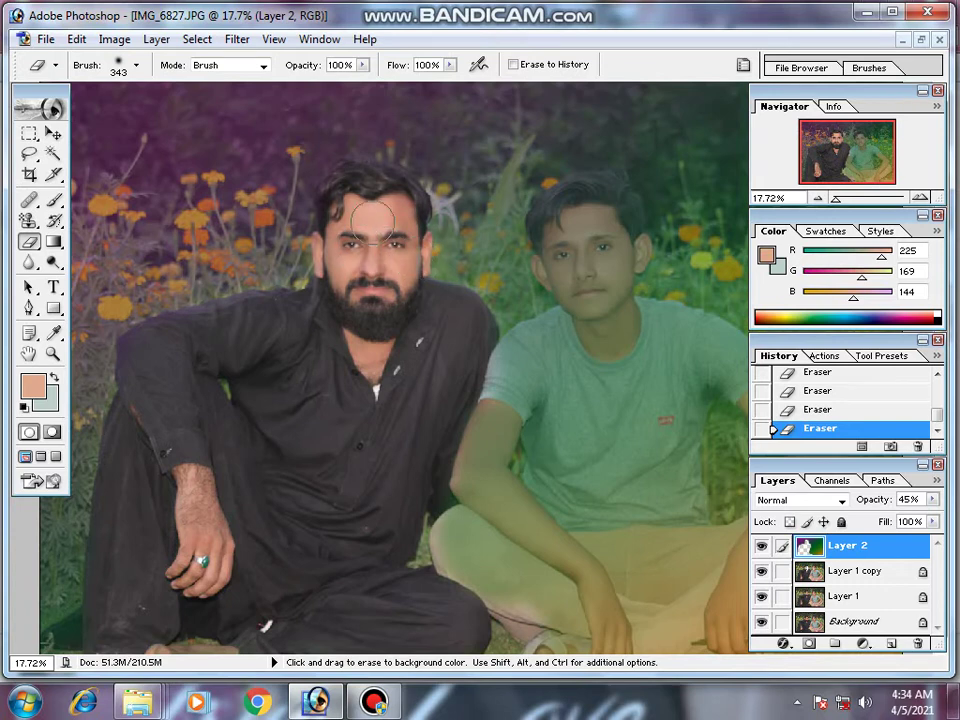
Step: Erase the tint from the man's face, the boy's face and the boy's shirt chest
left_click_drag(372, 230, 375, 270)
mouse_move(575, 255)
left_mouse_down()
mouse_move(608, 282)
mouse_move(625, 252)
mouse_move(611, 219)
mouse_move(589, 204)
mouse_move(621, 214)
mouse_move(583, 199)
mouse_move(565, 212)
left_mouse_up()
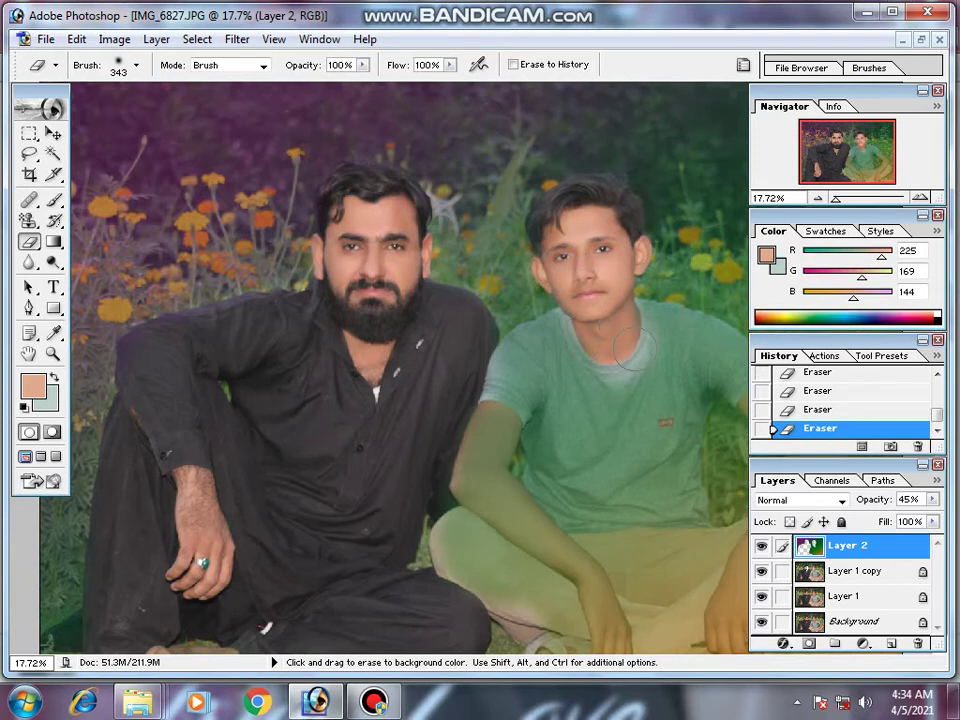
mouse_move(615, 365)
left_mouse_down()
mouse_move(589, 432)
mouse_move(589, 381)
mouse_move(560, 330)
mouse_move(537, 350)
mouse_move(557, 392)
mouse_move(500, 402)
mouse_move(482, 418)
mouse_move(520, 515)
mouse_move(565, 570)
left_mouse_up()
key("ctrl+minus")
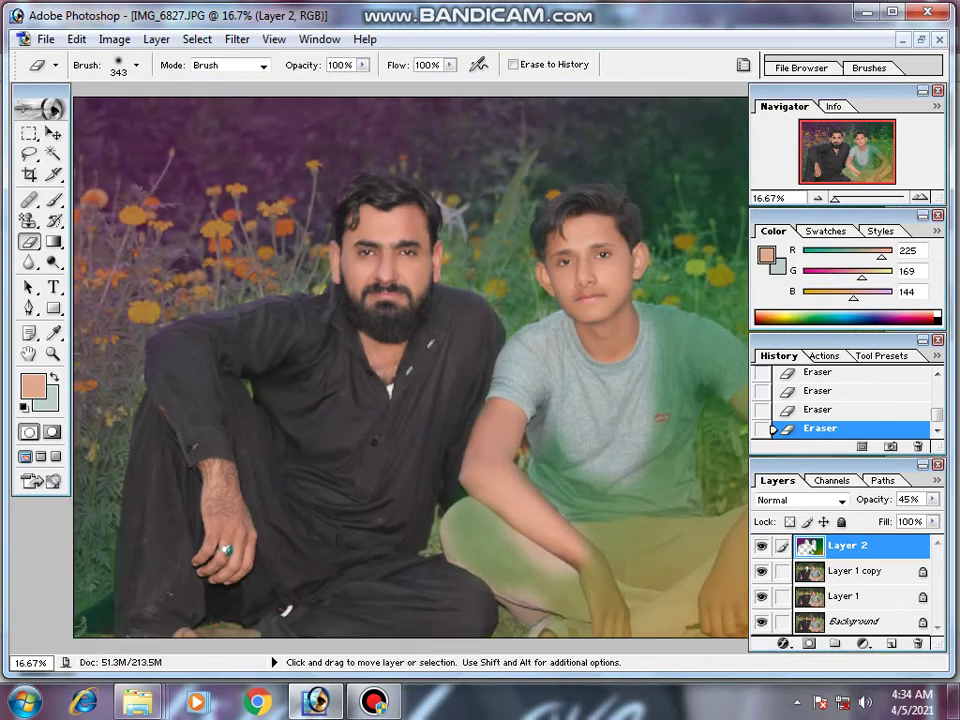
key("ctrl+minus")
Step: Enlarge the eraser brush to 496 px
right_click(609, 460)
left_click_drag(775, 492, 790, 492)
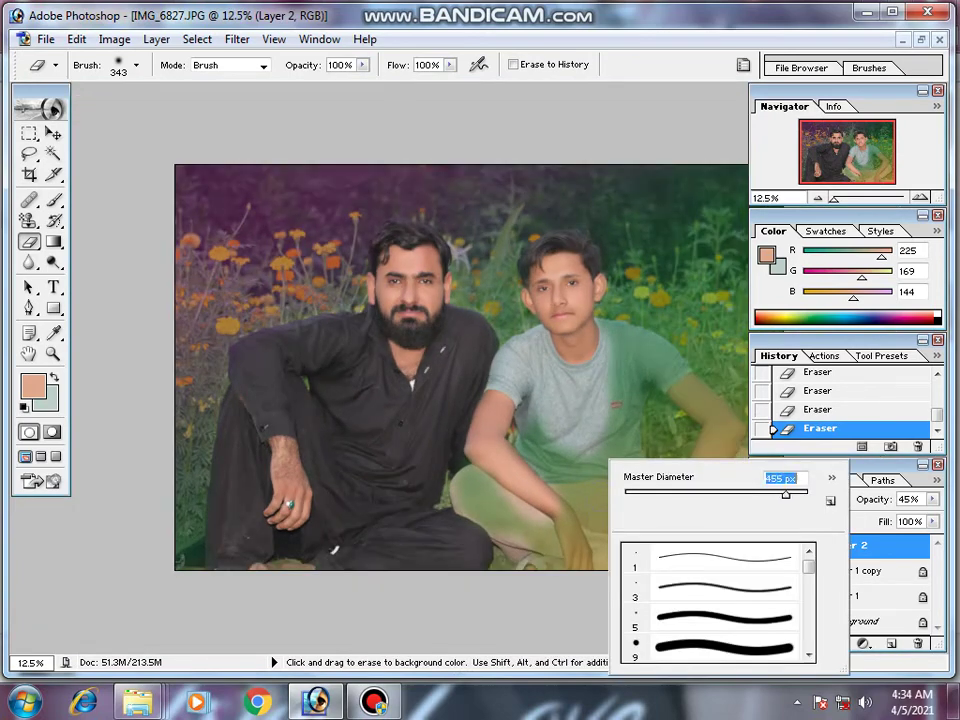
key("Return")
Step: Erase the tint from the boy's trousers, the right side of his shirt and his right arm
left_click_drag(600, 480, 520, 540)
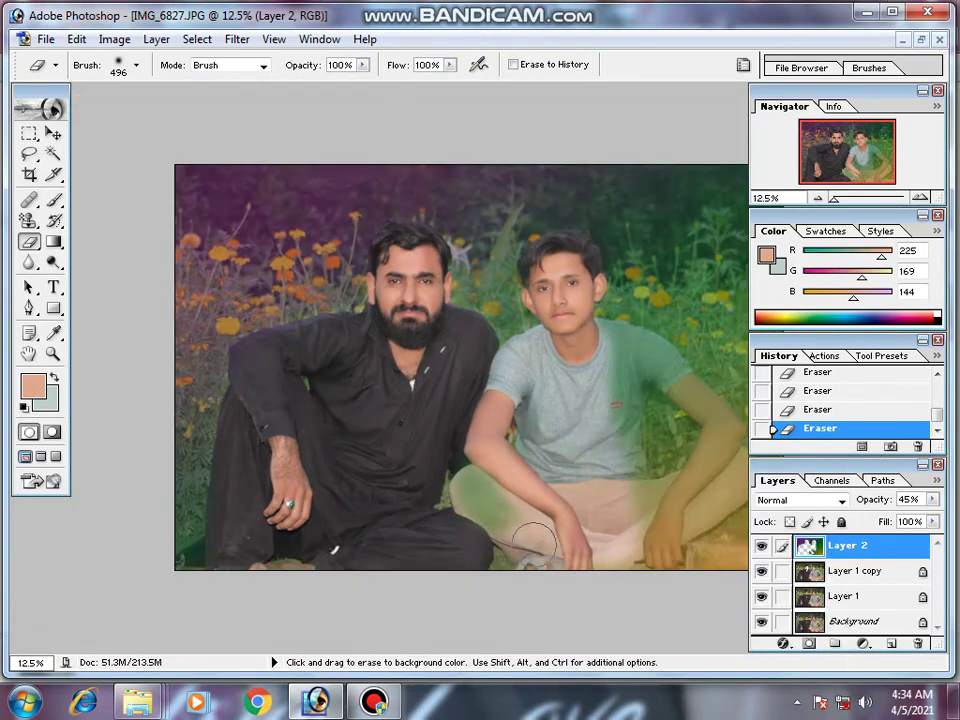
left_click_drag(430, 428, 486, 493)
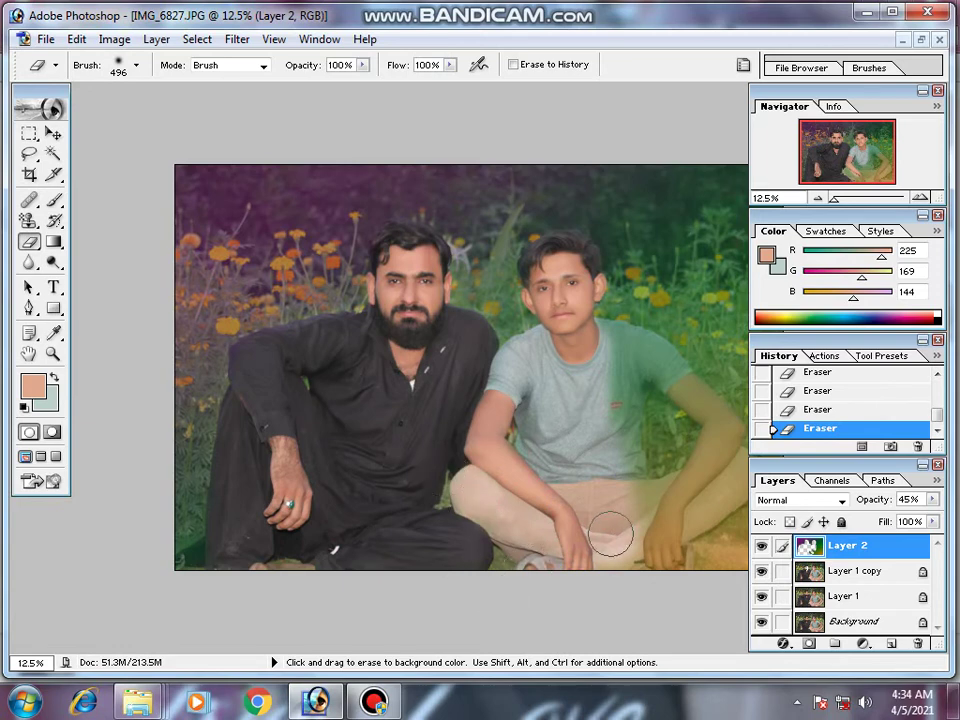
key("space")
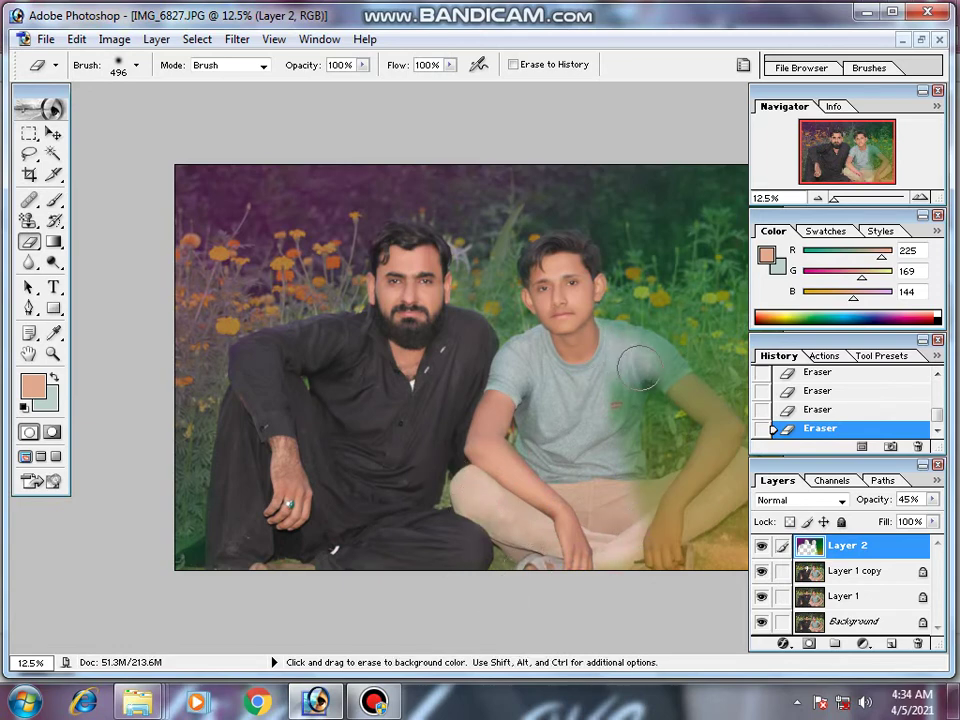
left_click_drag(600, 325, 662, 388)
mouse_move(712, 426)
left_mouse_down()
mouse_move(664, 526)
mouse_move(613, 400)
mouse_move(600, 450)
left_mouse_up()
Step: Reduce the eraser brush to 151 px for the edges and scroll to check them
right_click(600, 450)
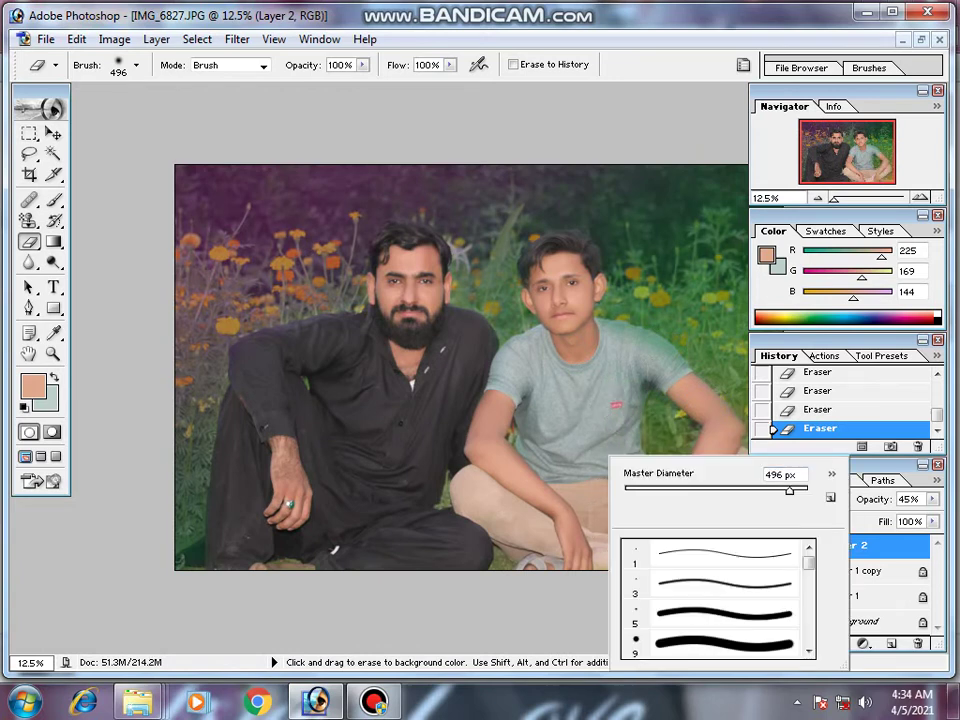
double_click(777, 474)
type("151")
key("Return")
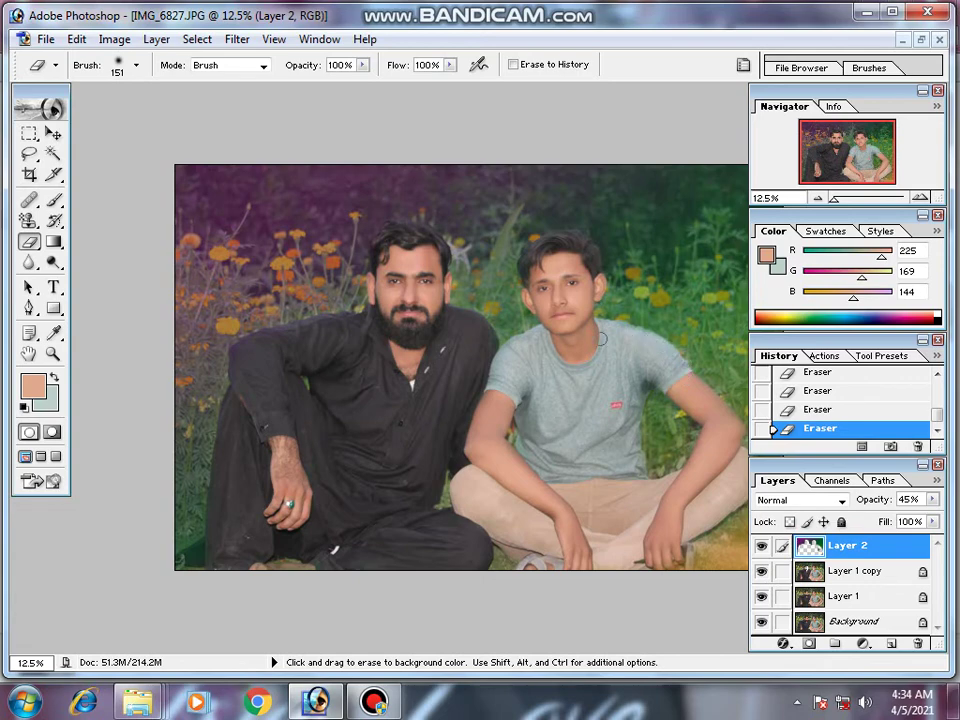
scroll(643, 343, "down", 1)
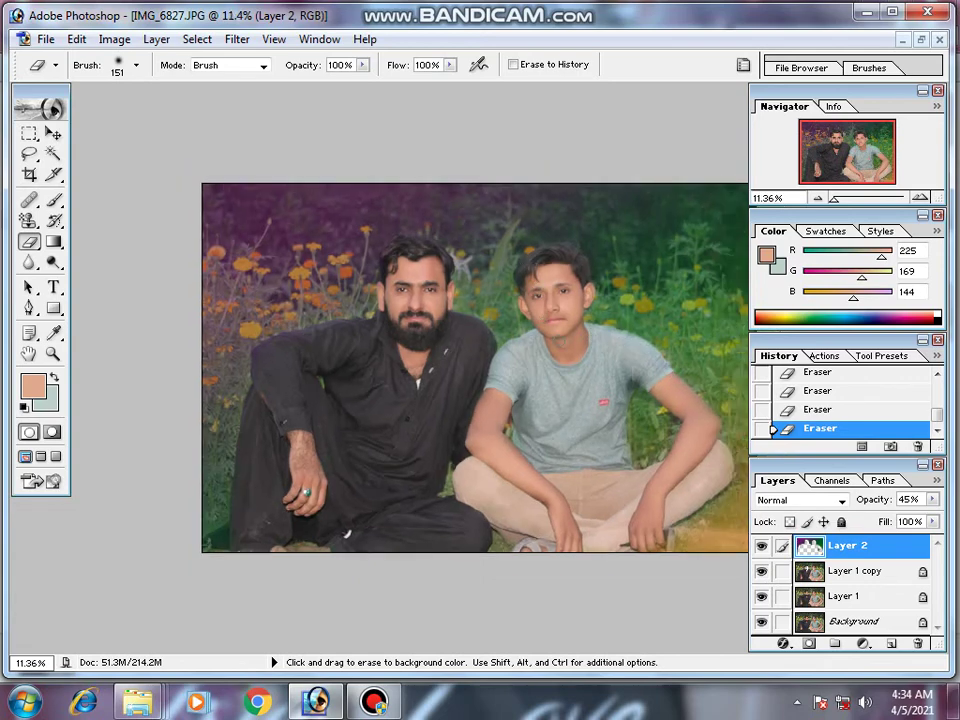
scroll(577, 428, "up", 4)
scroll(577, 428, "up", 1)
scroll(577, 428, "down", 1)
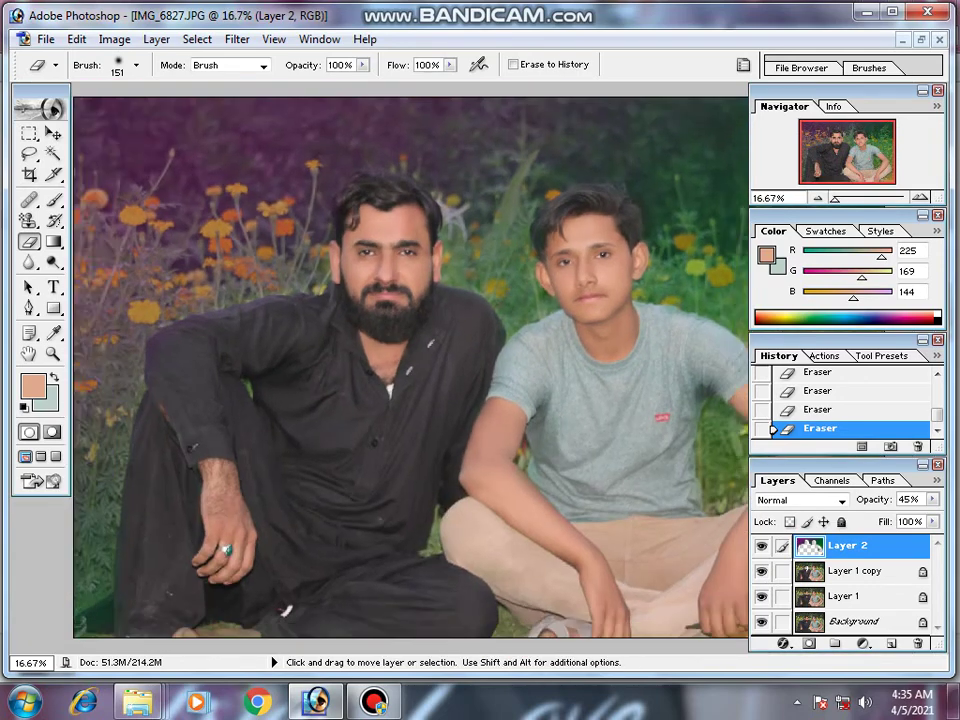
scroll(577, 428, "down", 3)
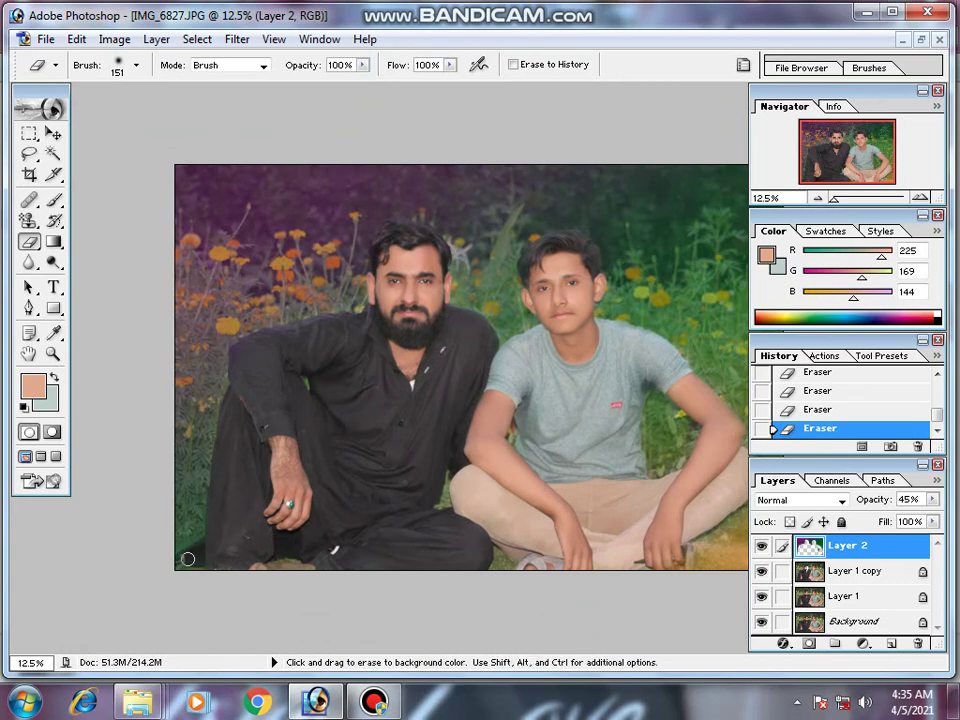
scroll(339, 333, "down", 1)
scroll(326, 371, "up", 1)
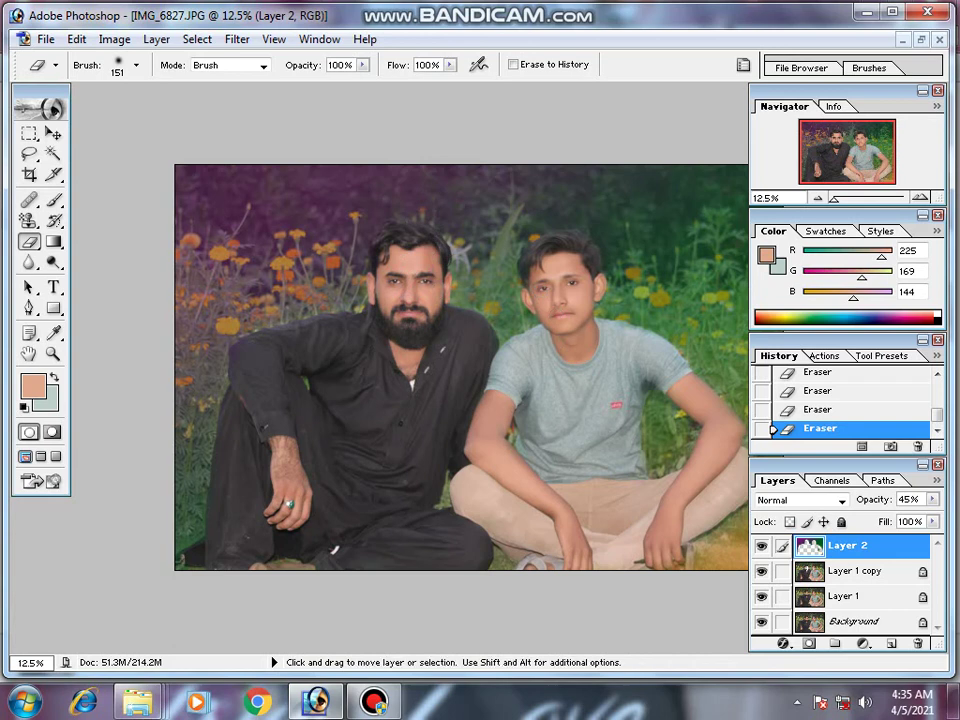
scroll(636, 421, "down", 2)
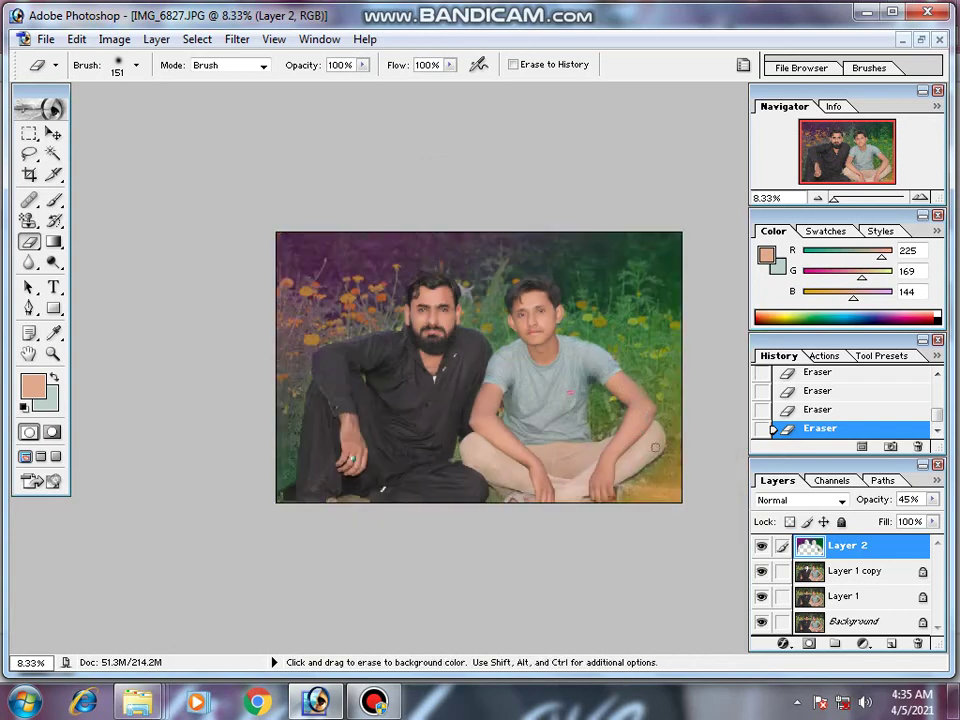
Step: Set Layer 2's opacity to 60% and put a Free Transform box around it
key("v")
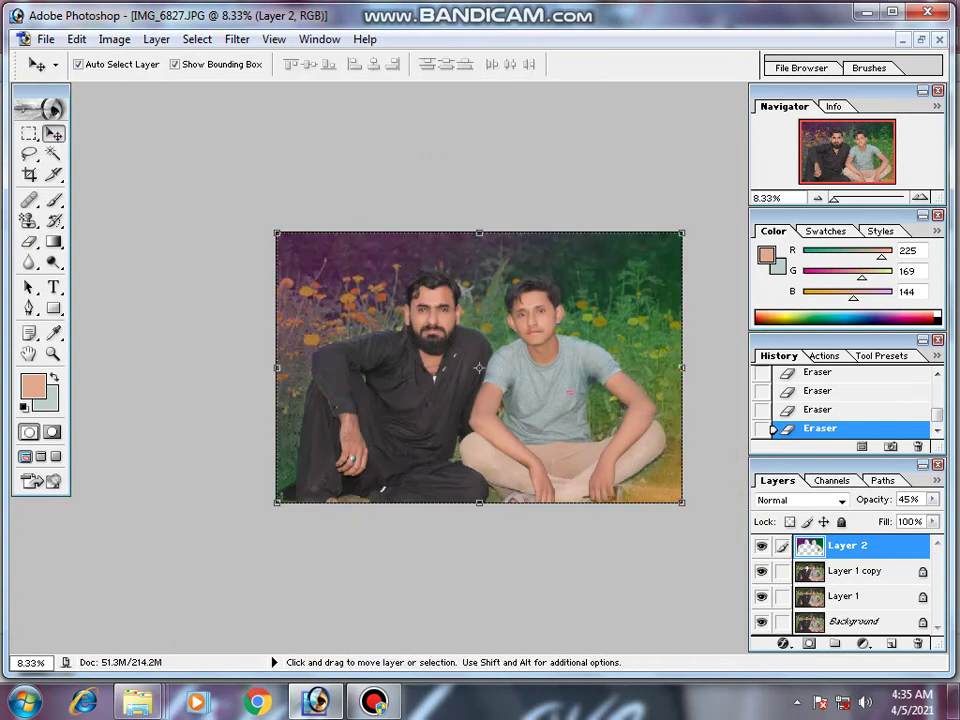
key("5")
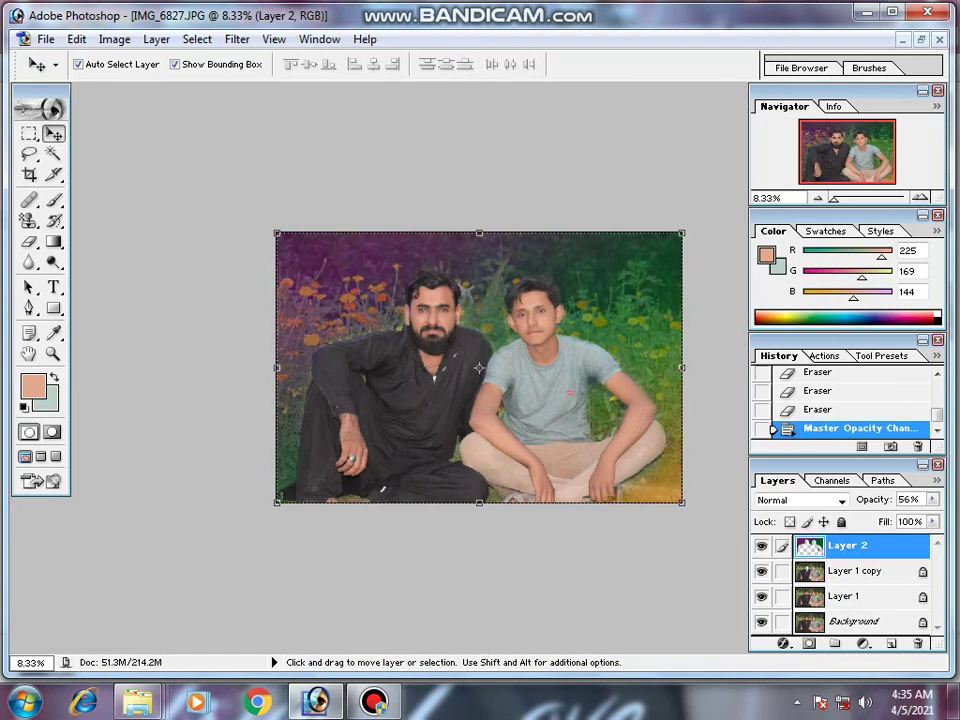
key("6")
key("7")
key("6")
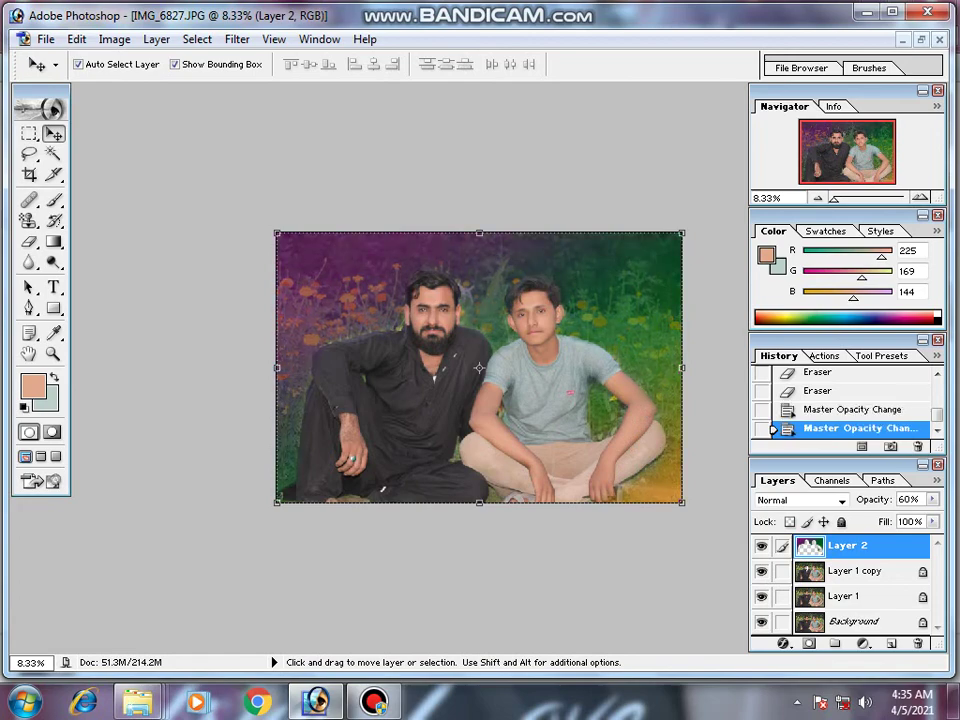
scroll(479, 368, "up", 2)
scroll(472, 367, "up", 2)
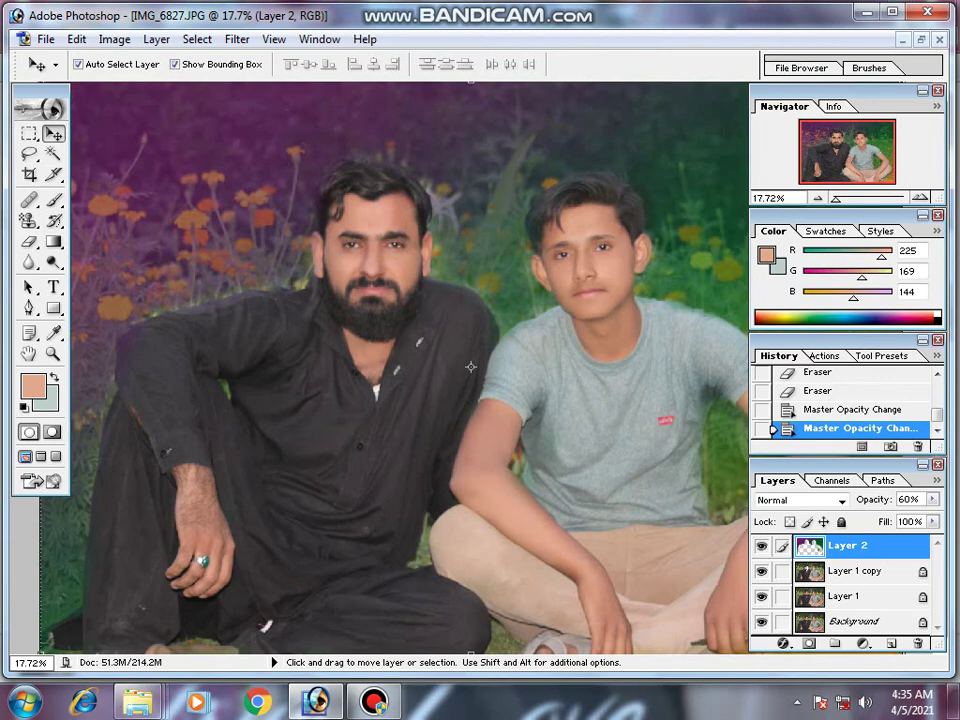
scroll(471, 367, "down", 1)
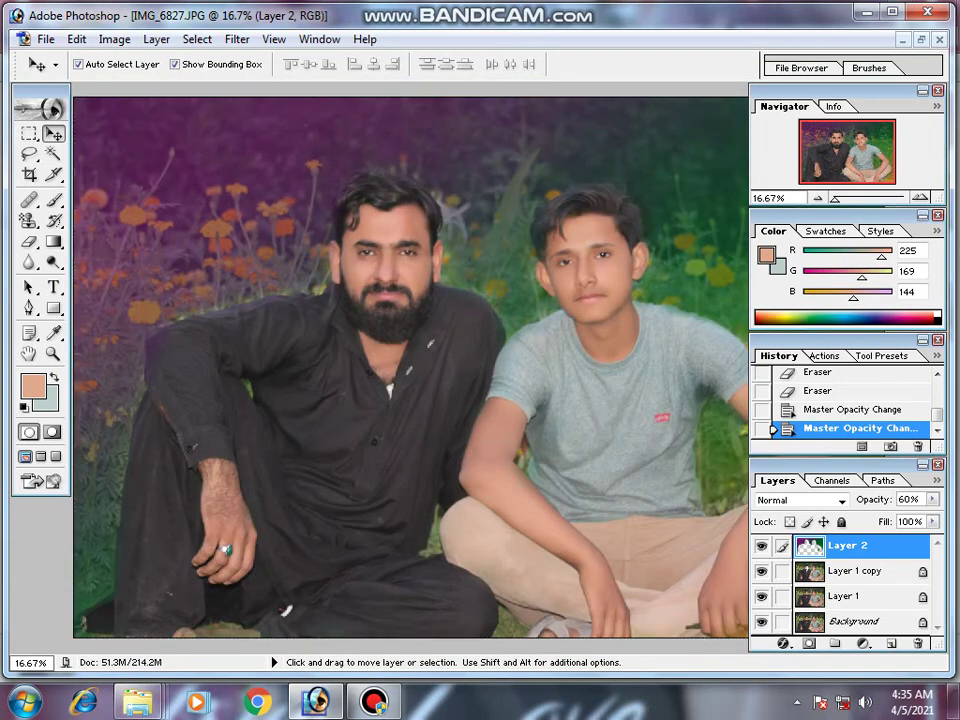
key("ctrl+t")
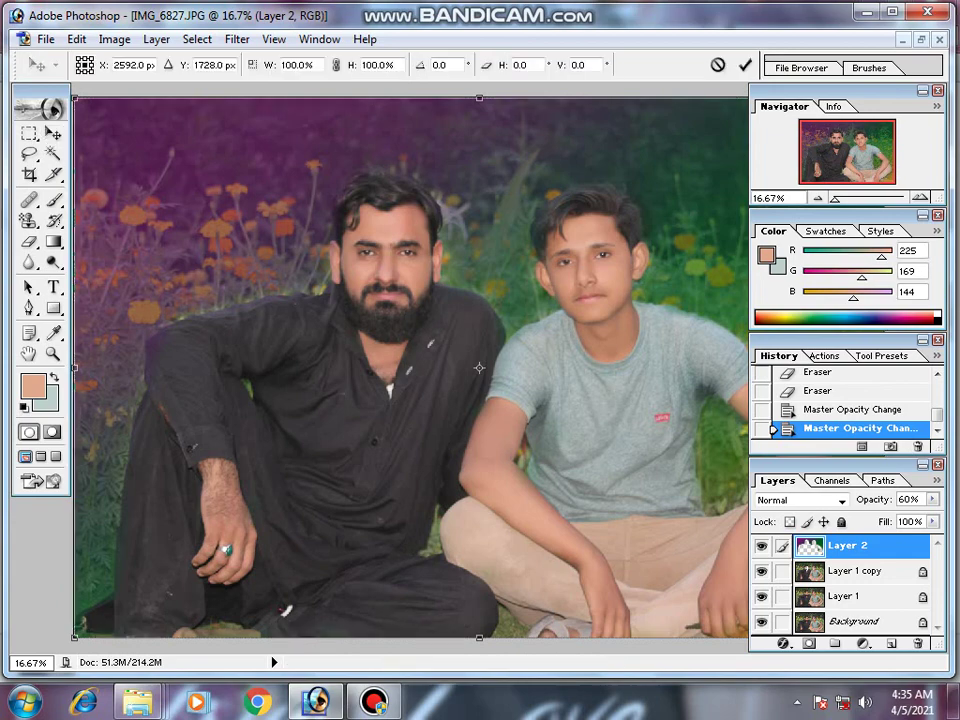